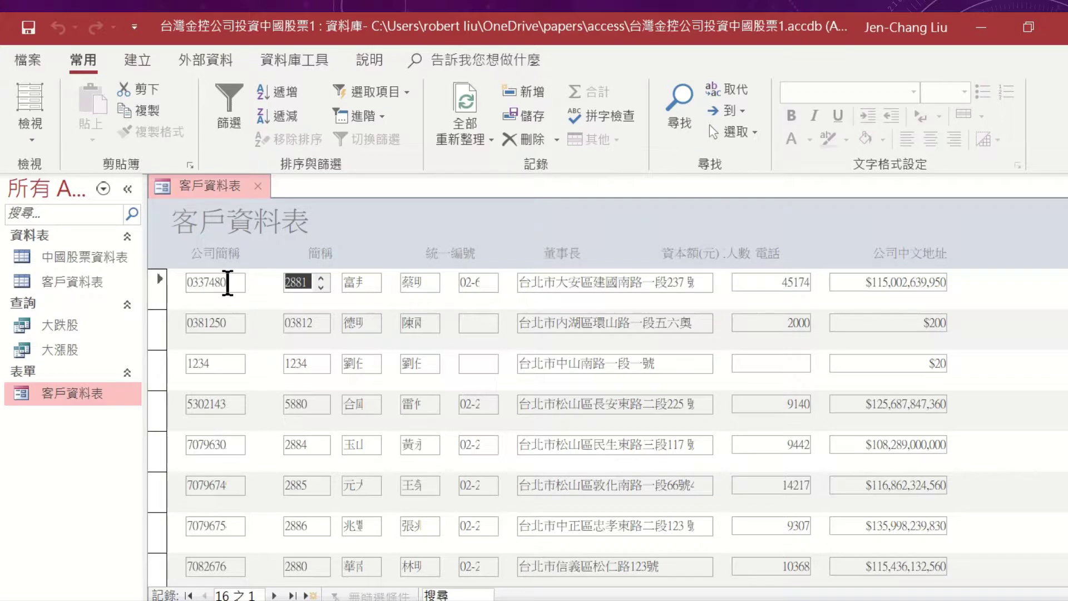
Open the 客戶資料表 form in Design view and hide the property sheet to widen the design area.
left_click(33, 142)
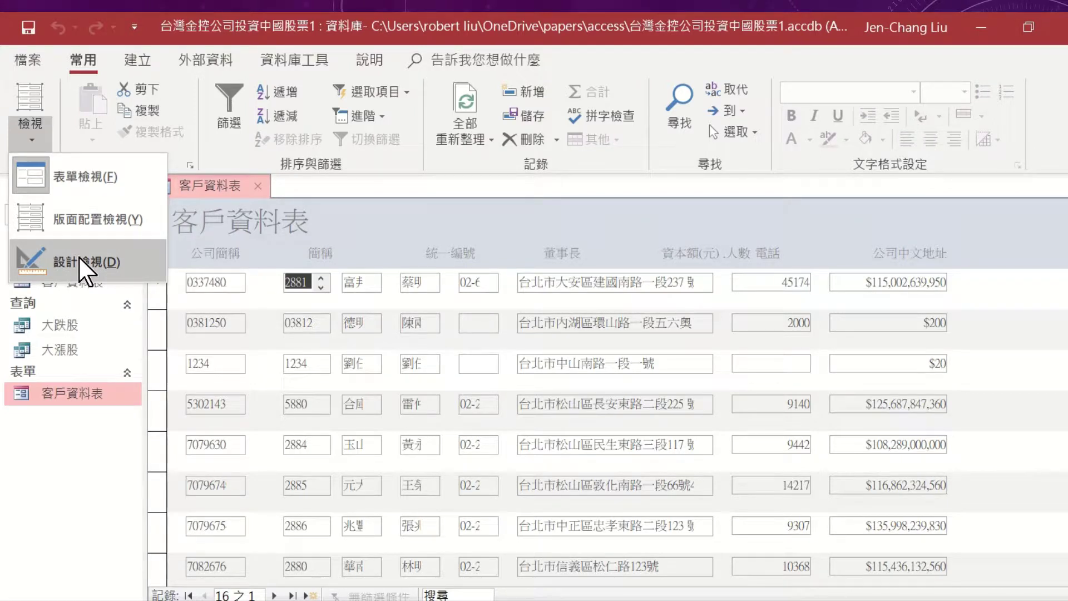
left_click(77, 179)
left_click(31, 136)
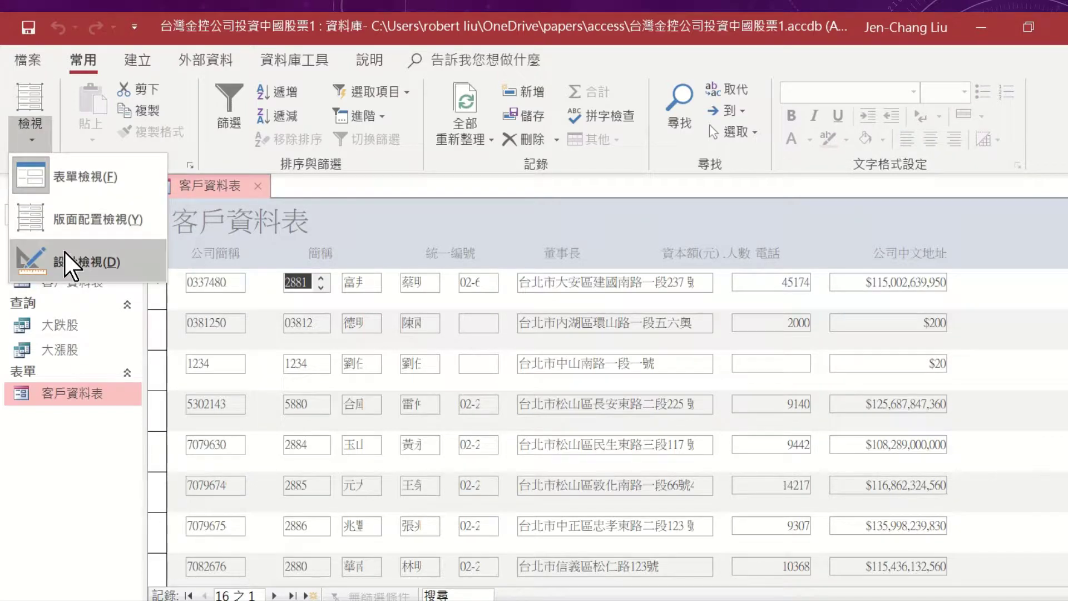
left_click(70, 261)
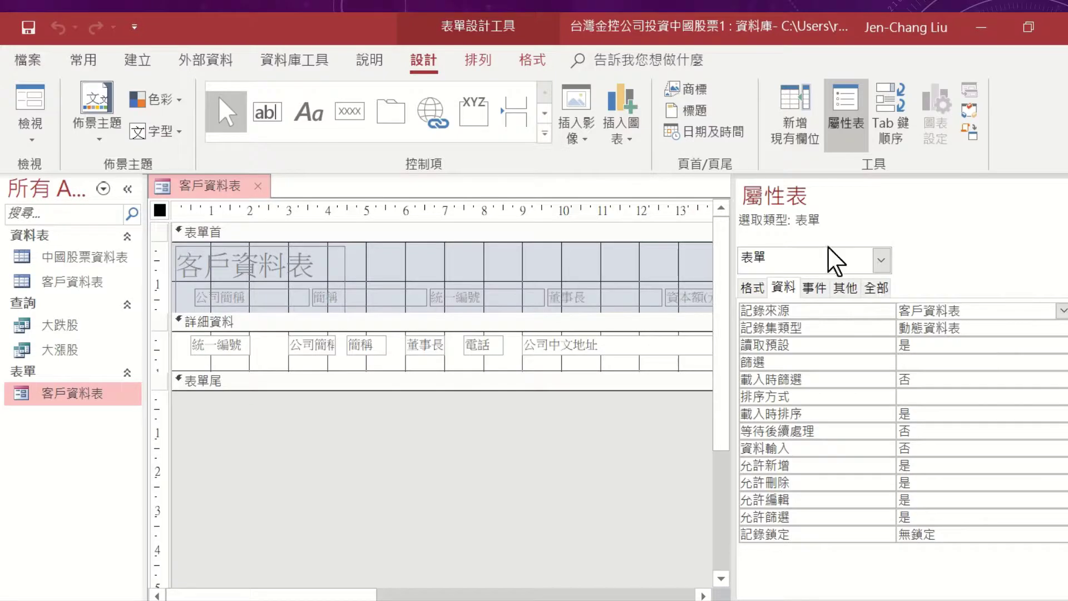
left_click(845, 114)
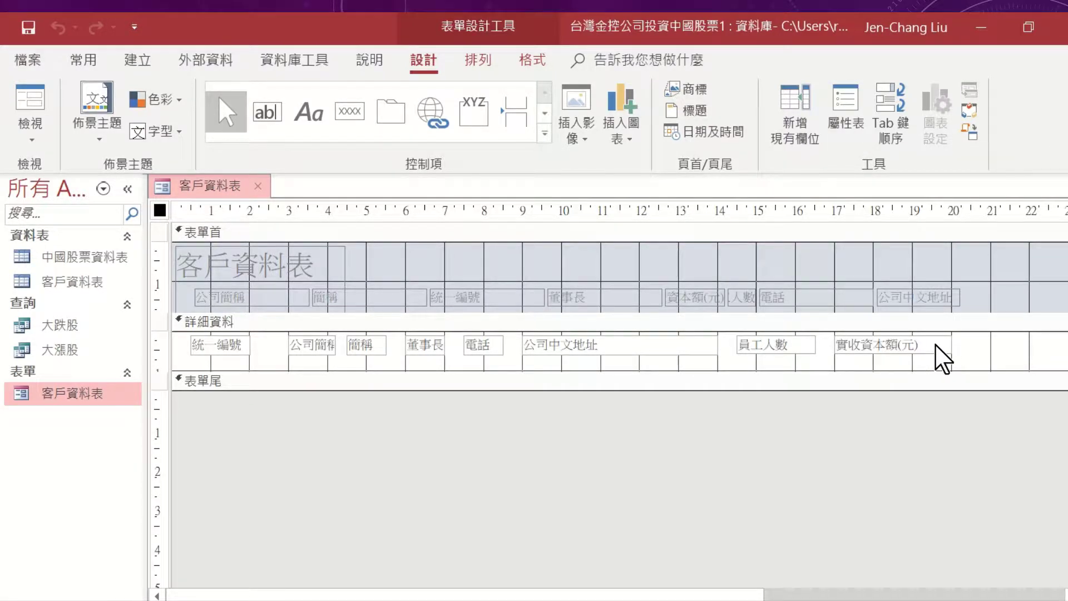
Move all detail text boxes except 統一編號 about 0.7 cm left as a group, closer to 統一編號.
left_click(908, 341)
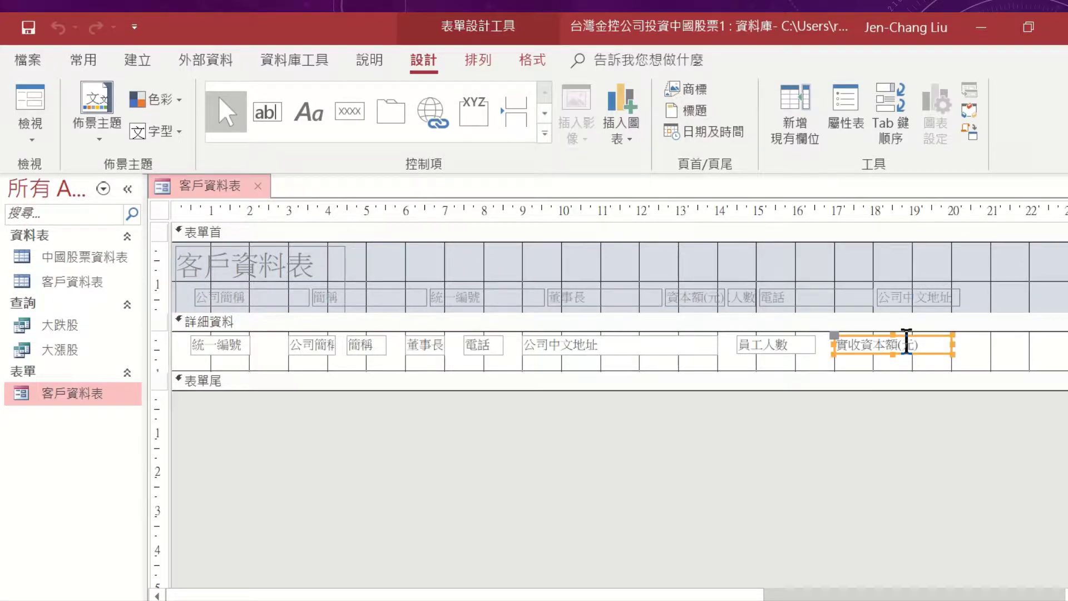
left_click(782, 352, "shift")
left_click(646, 350, "shift")
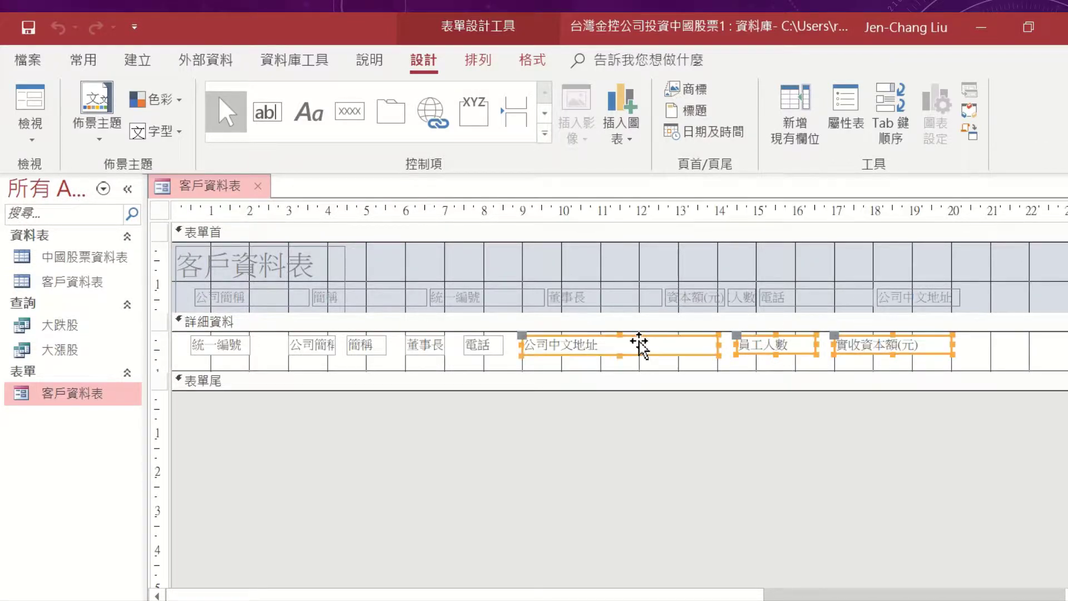
left_click(484, 350, "shift")
left_click(429, 351, "shift")
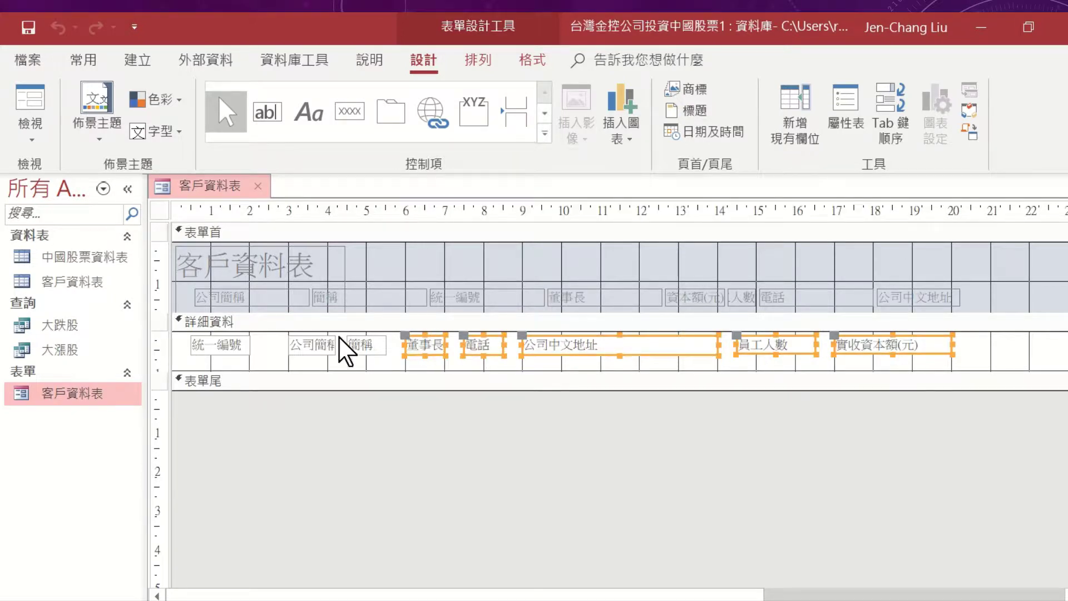
left_click(358, 347, "shift")
left_click(306, 347, "shift")
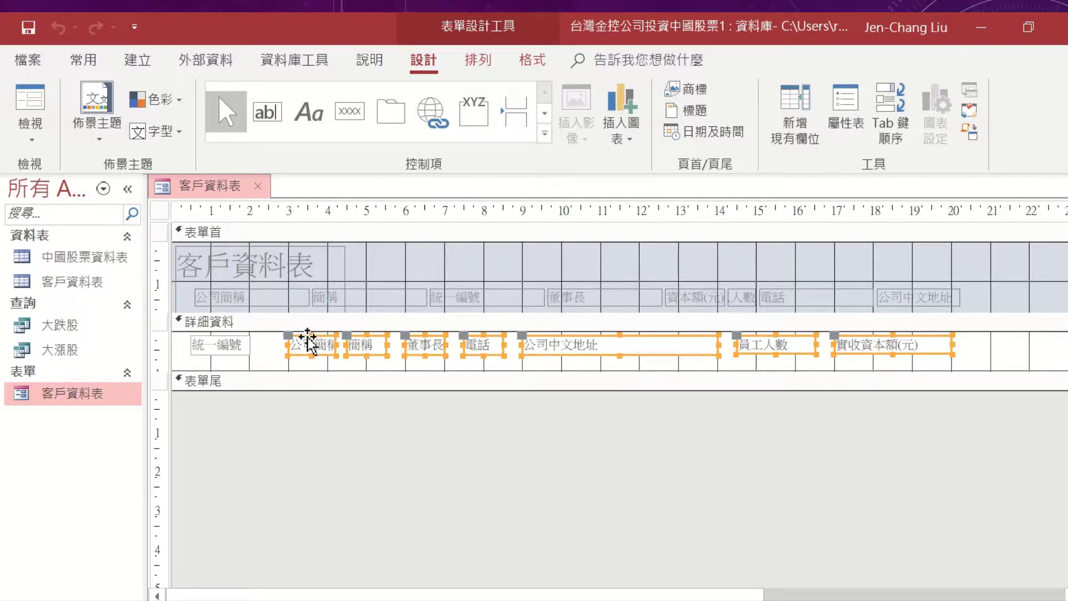
left_click_drag(302, 328, 278, 340)
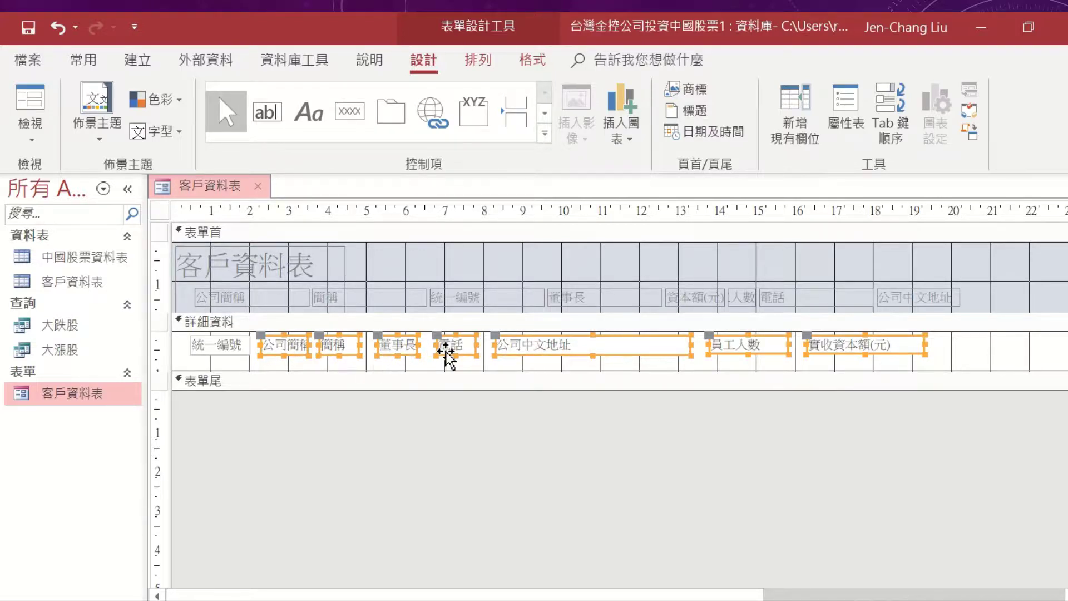
left_click_drag(455, 347, 455, 348)
left_click(889, 356, "shift")
left_click(890, 348, "shift")
left_click(497, 348)
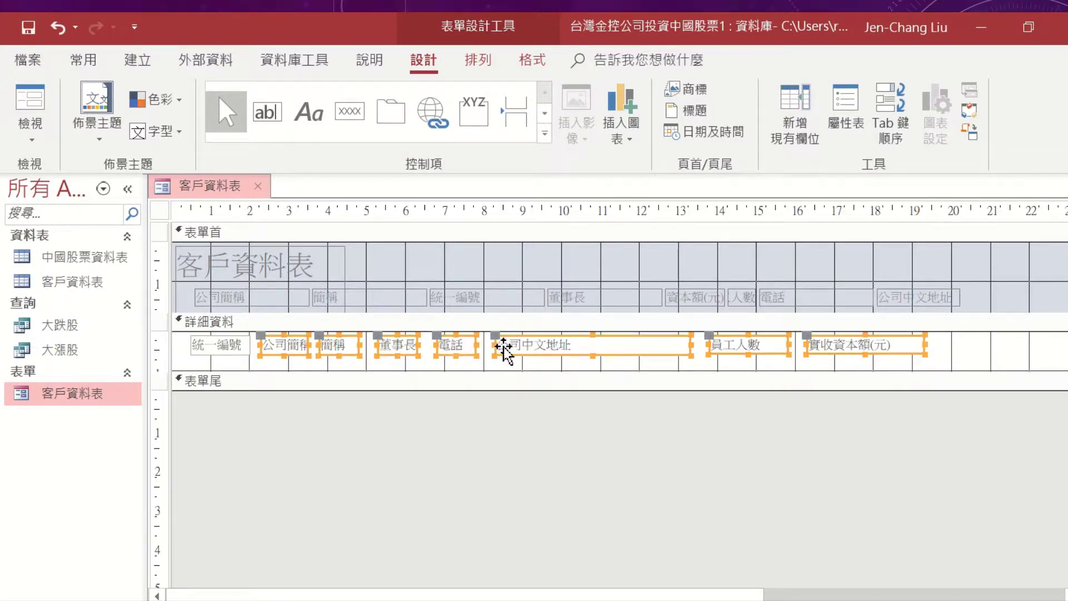
left_click(541, 381)
left_click(464, 346)
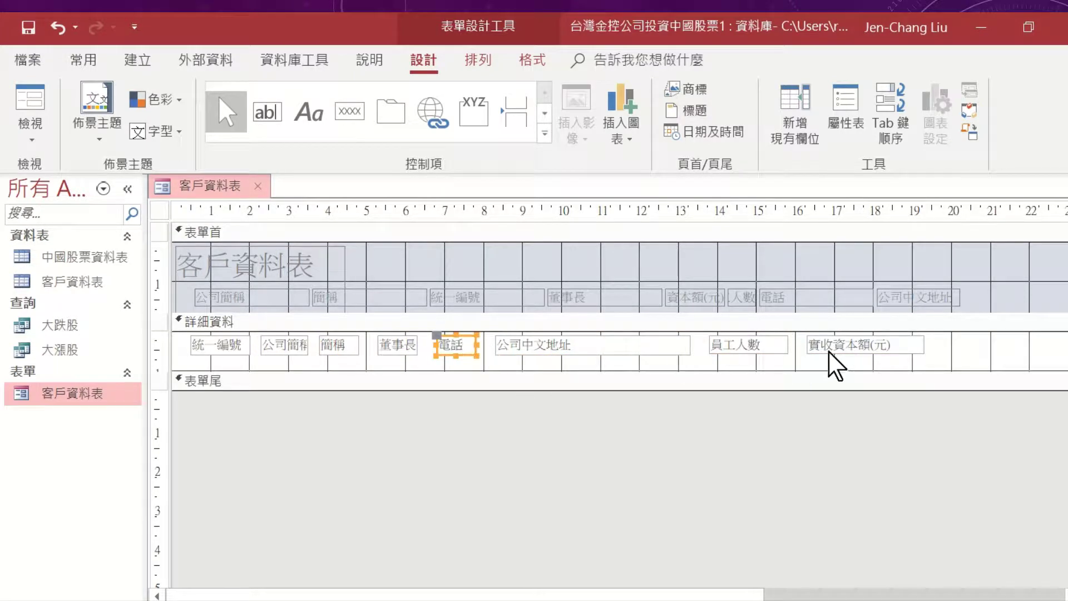
left_click(865, 345, "shift")
left_click(670, 344, "shift")
left_click(751, 346, "shift")
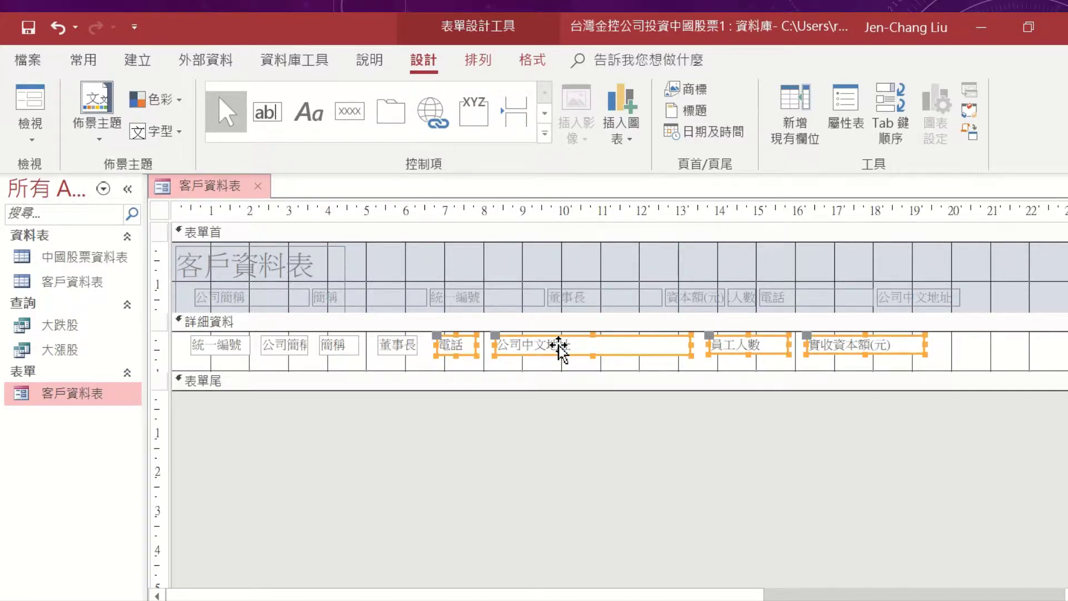
left_click(631, 427)
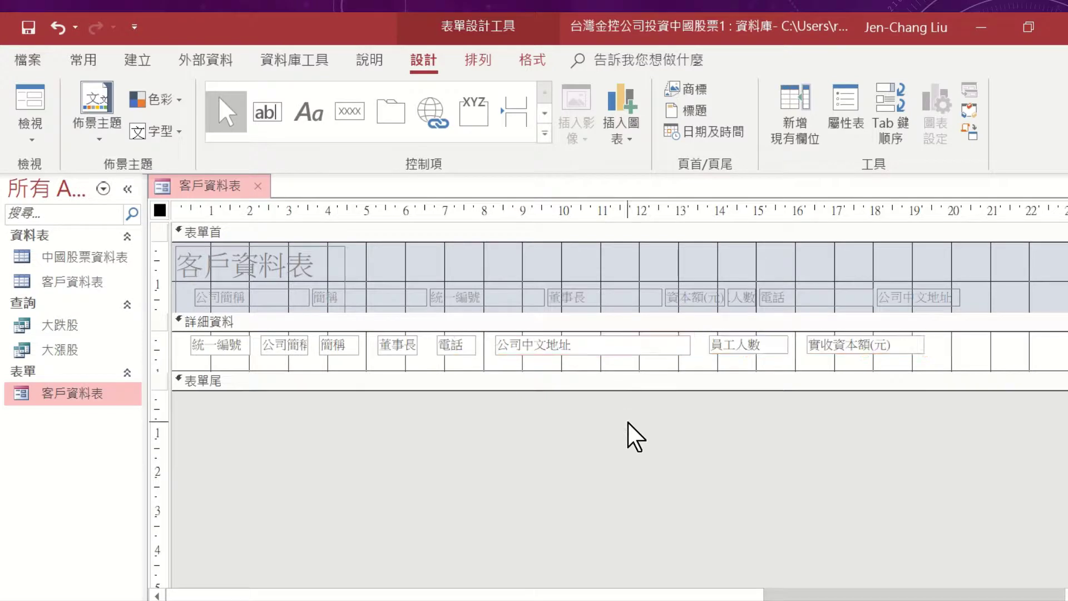
Shift the 公司中文地址, 員工人數 and 實收資本額(元) boxes about 0.4 cm right and widen the 電話 box to about 1.5 cm.
left_click(605, 348)
left_click(737, 348, "shift")
left_click(823, 346, "shift")
left_click_drag(660, 355, 675, 353)
left_click(460, 341)
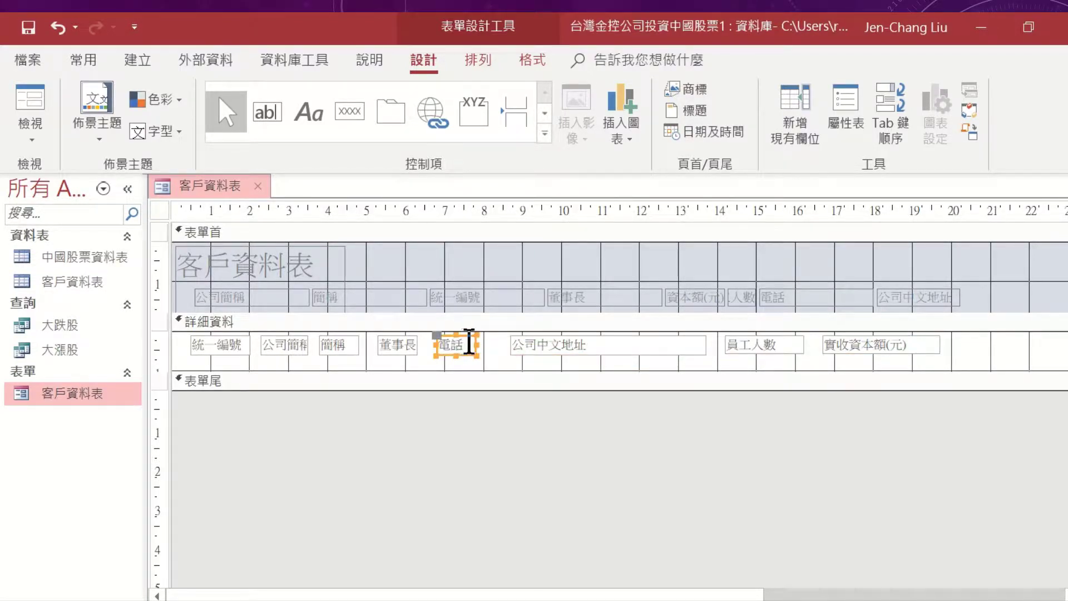
left_click_drag(476, 342, 497, 342)
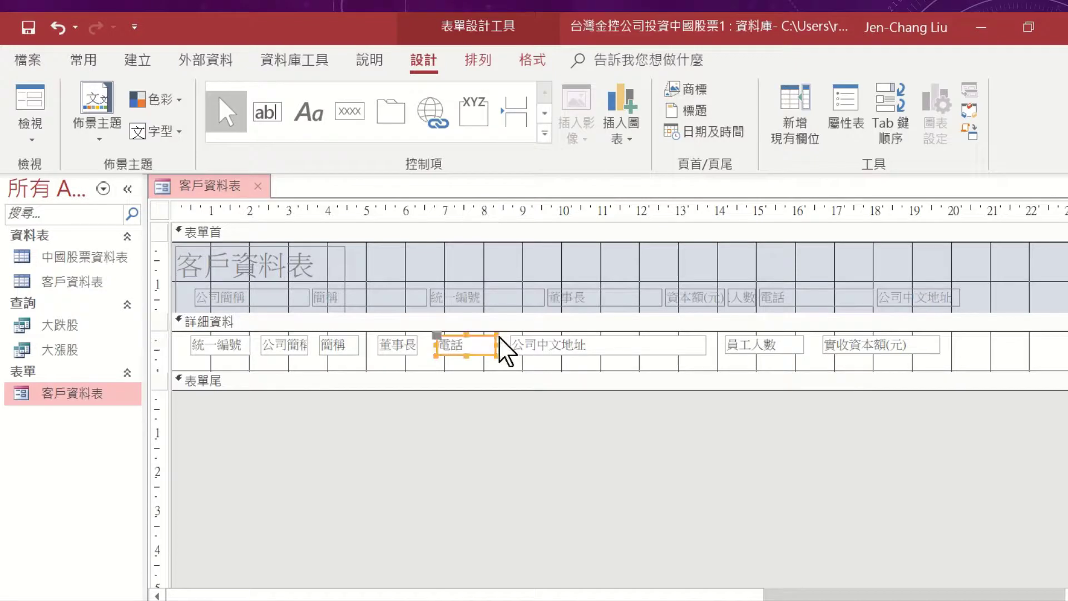
left_click(222, 294)
left_click(279, 302)
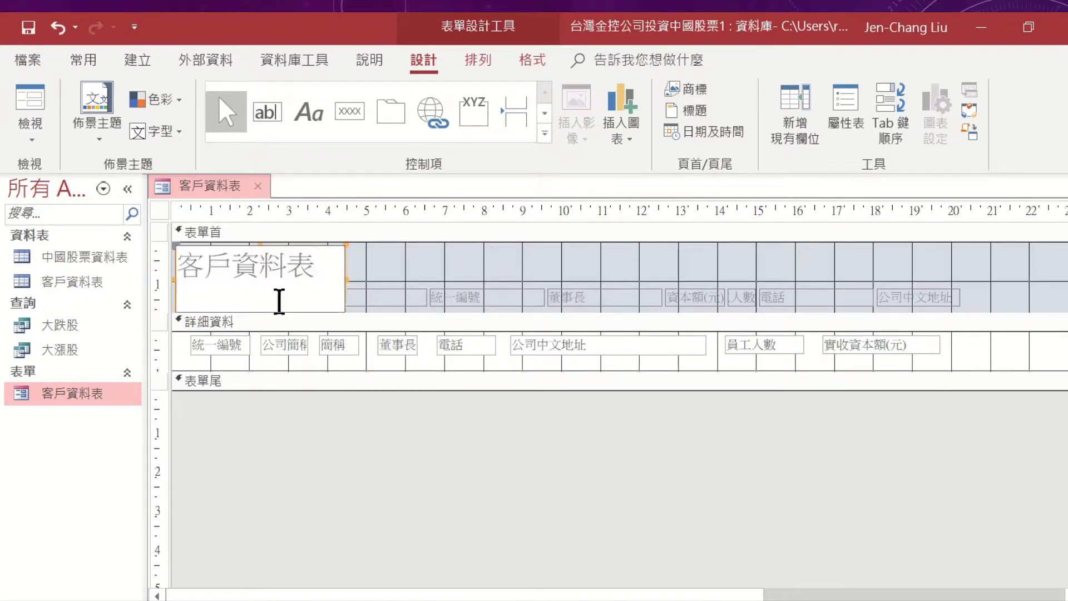
left_click(381, 300)
left_click(489, 302)
left_click(589, 301)
left_click(715, 301)
left_click(770, 298)
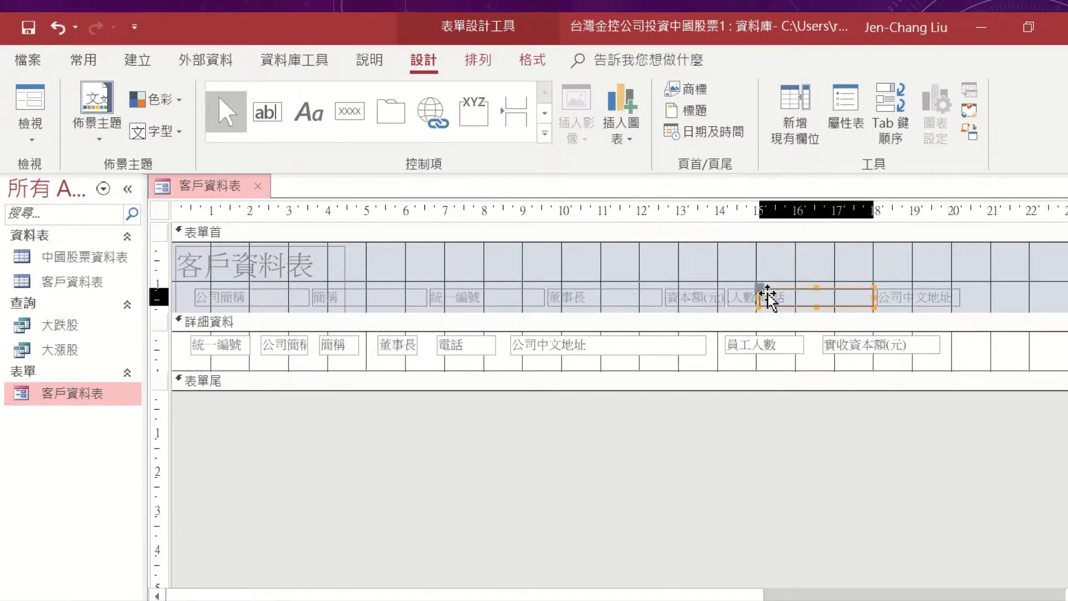
Show the property sheet's format properties for the header label 統一編號_Label.
left_click(845, 108)
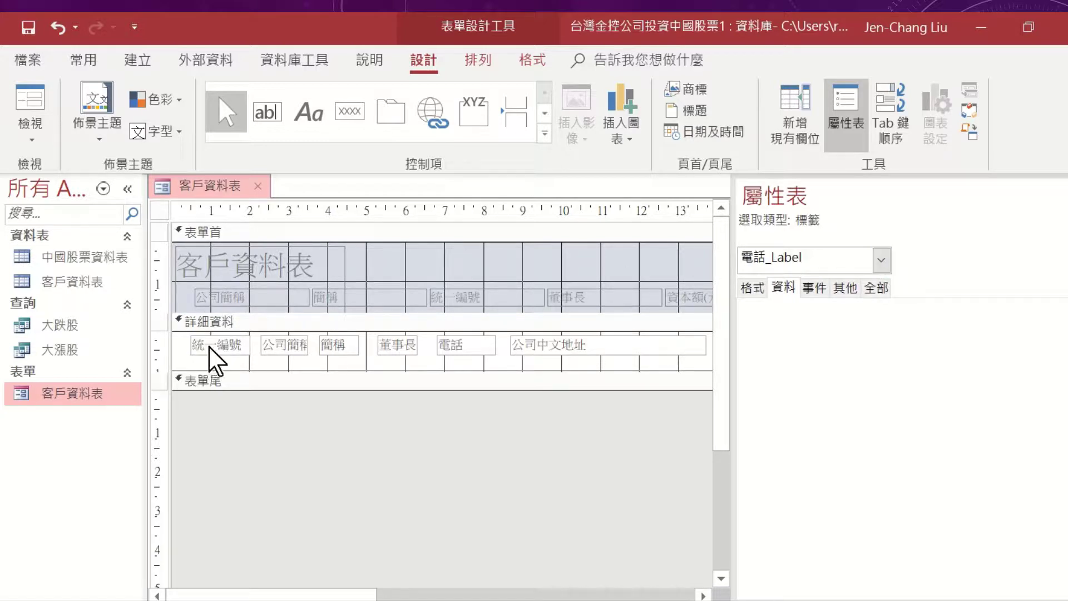
left_click(881, 259)
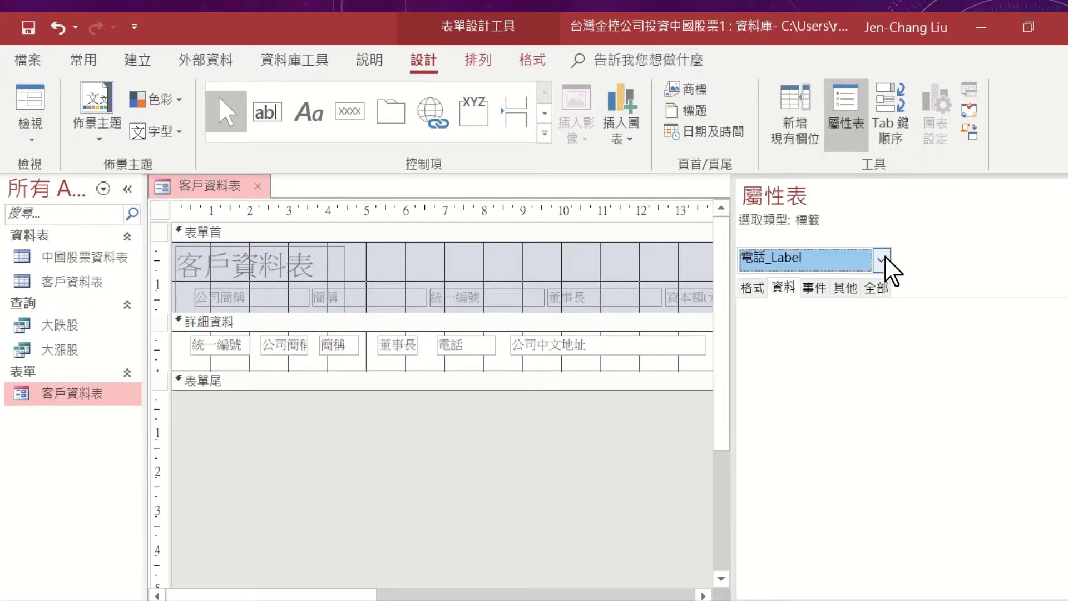
left_click(881, 259)
left_click(886, 261)
left_click(891, 269)
left_click(890, 271)
left_click(885, 267)
left_click(887, 271)
left_click(881, 260)
left_click(882, 260)
left_click(882, 263)
left_click(749, 288)
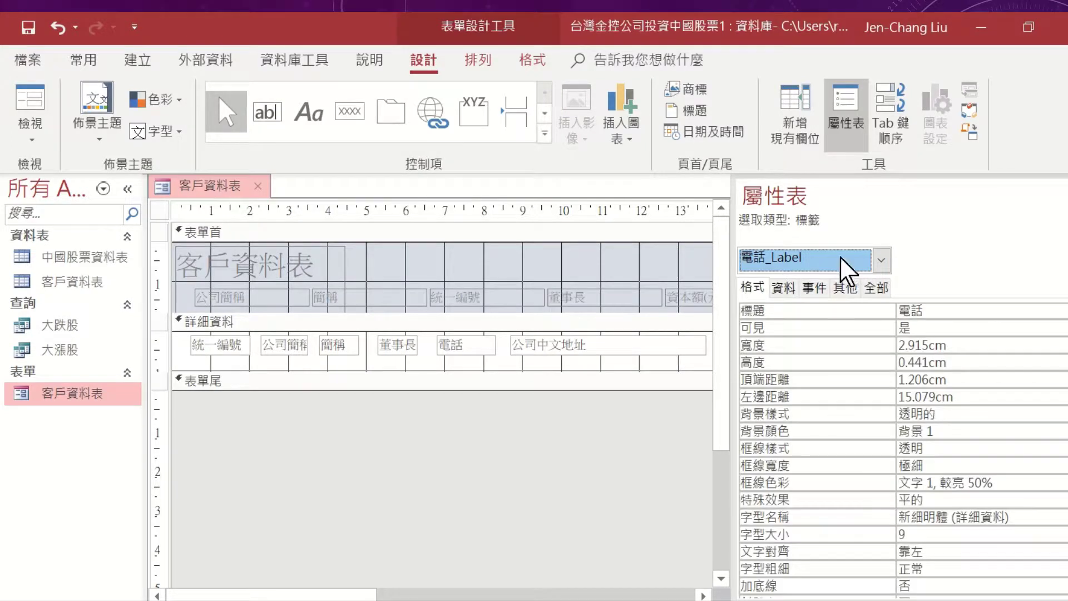
left_click(882, 262)
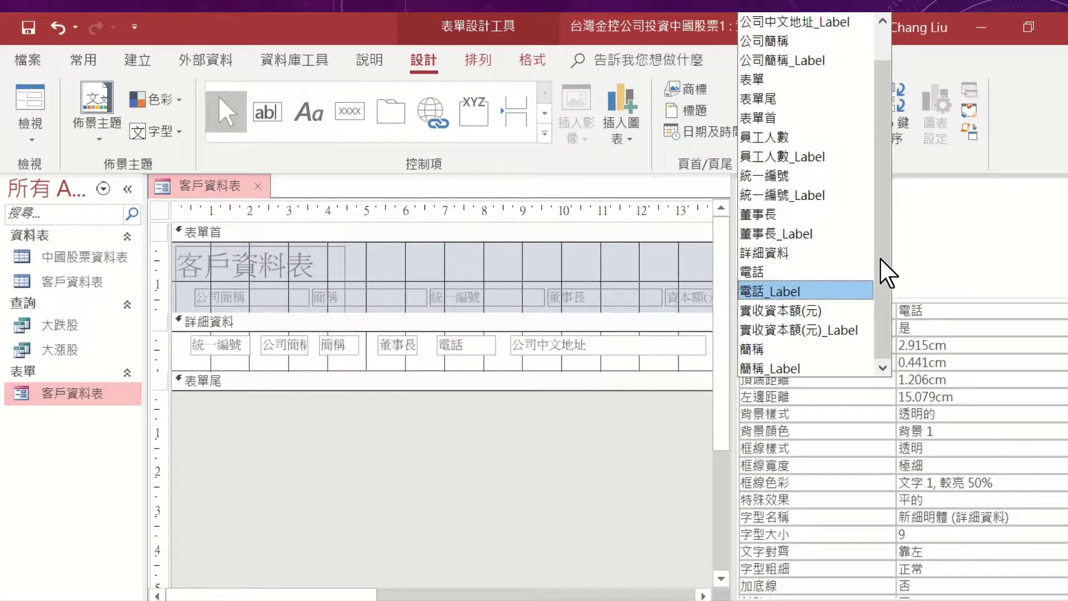
left_click(836, 196)
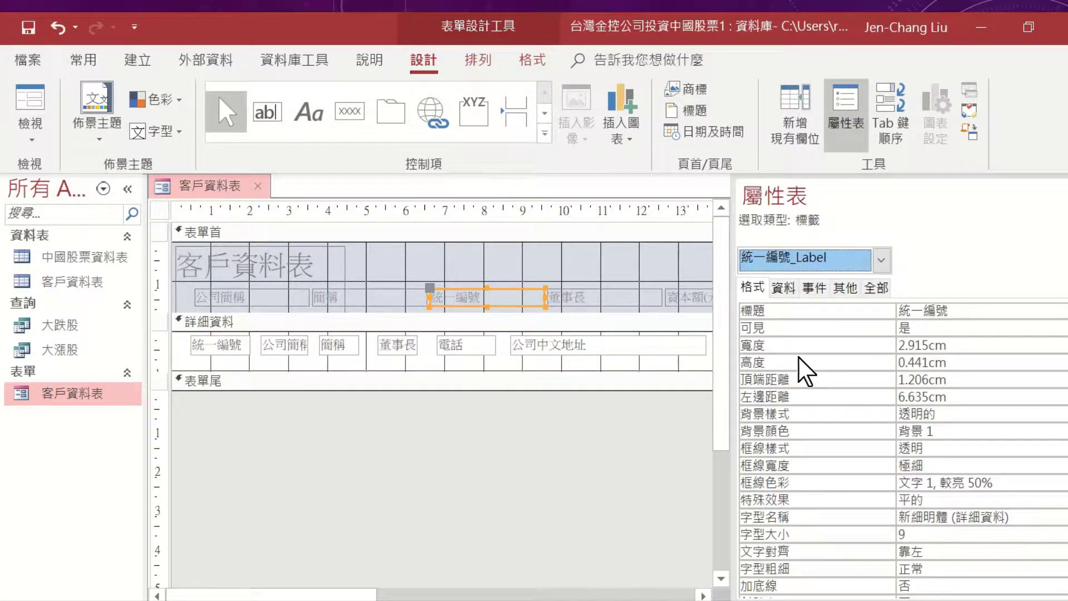
Set the 統一編號 header label's width to 2 cm and its left distance to 0.5 cm.
left_click(927, 345)
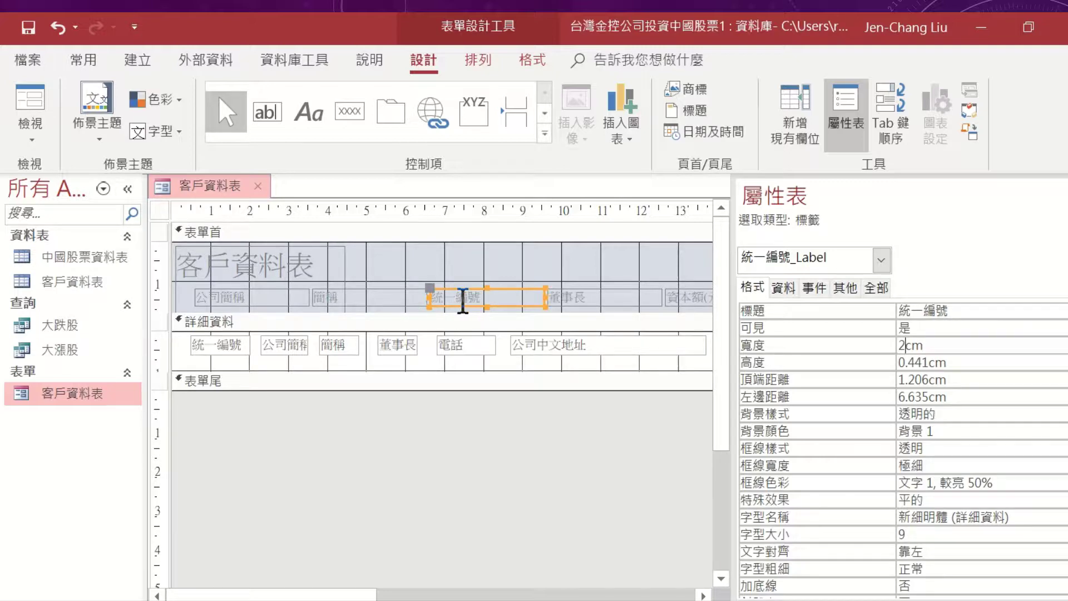
left_click(928, 396)
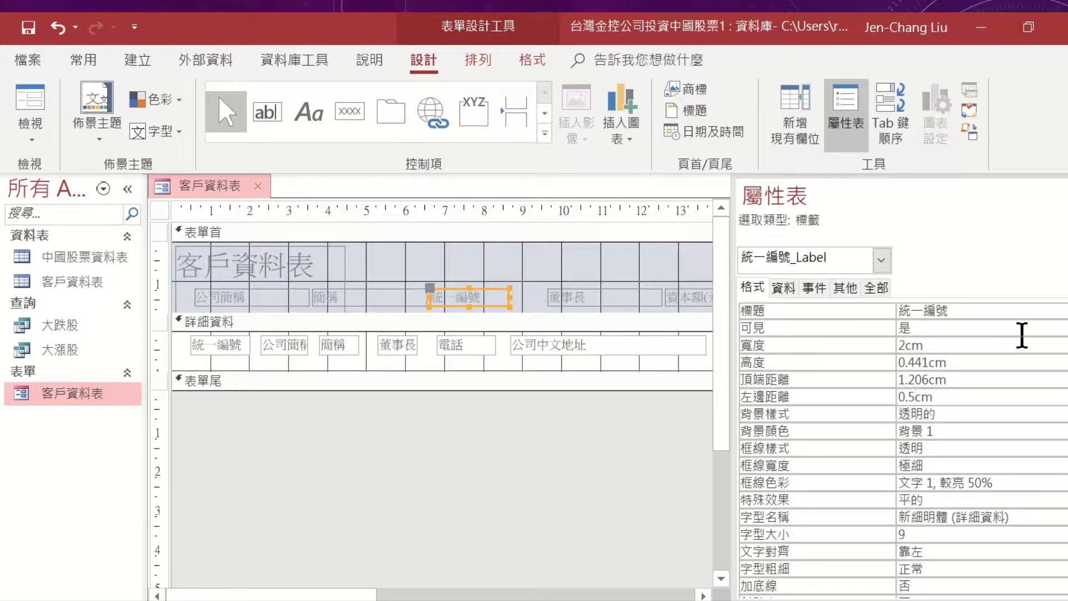
key("Return")
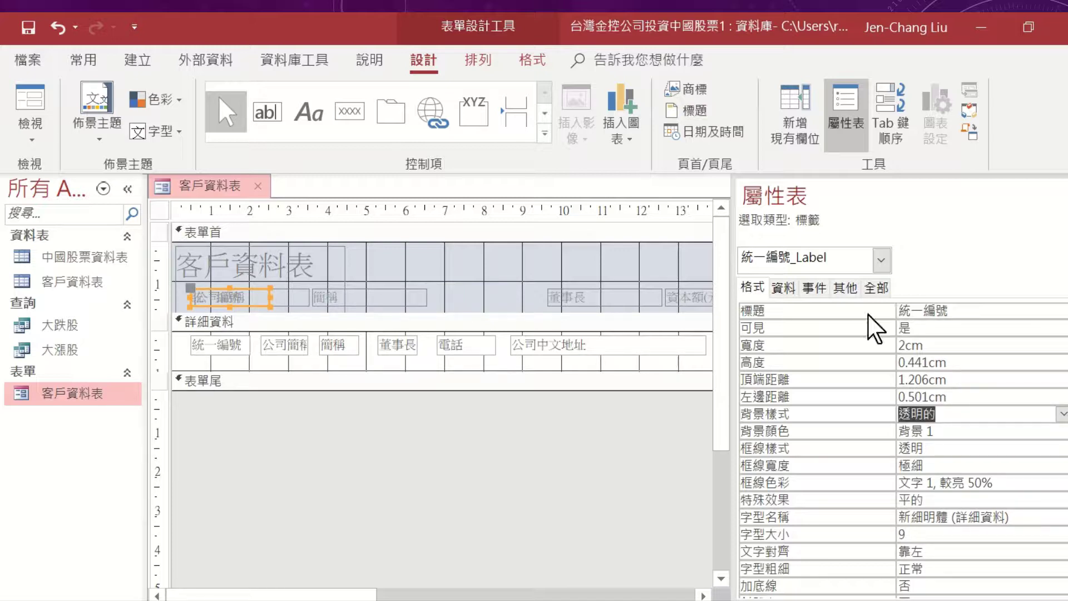
left_click(299, 298)
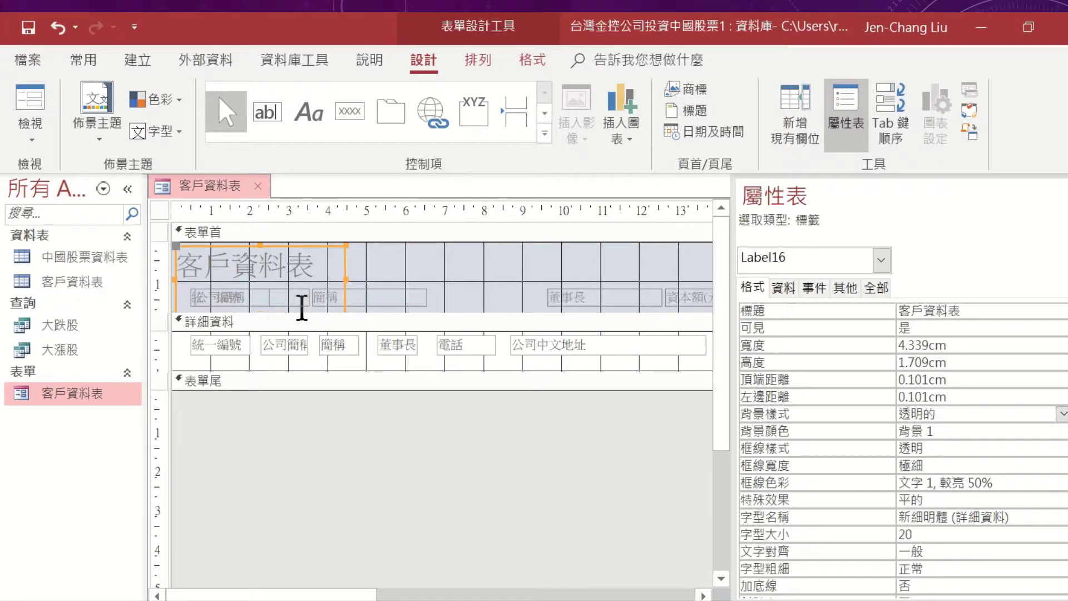
left_click(300, 306)
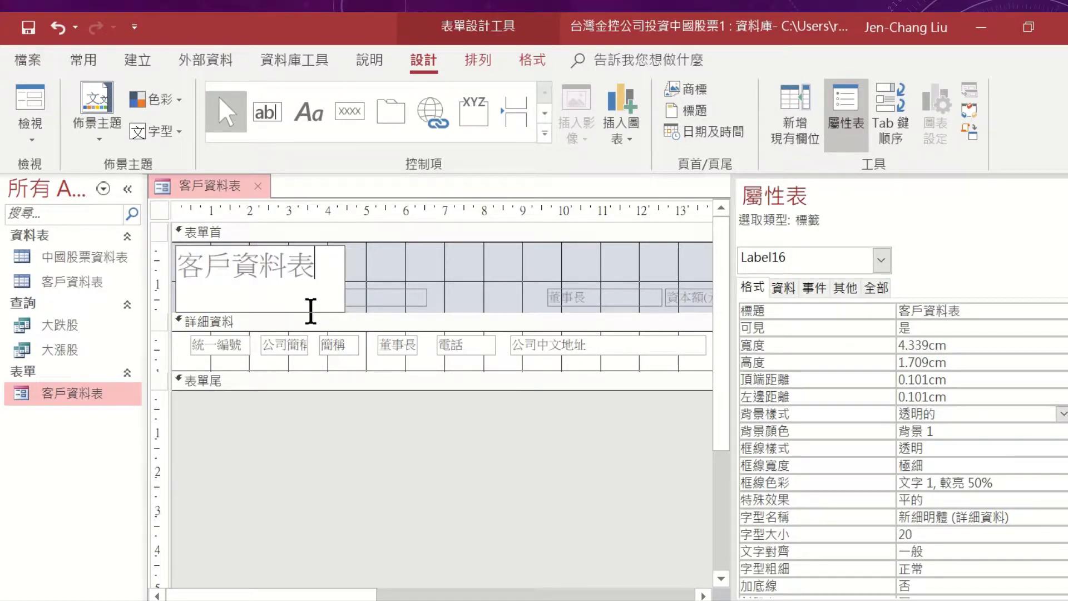
left_click(417, 303)
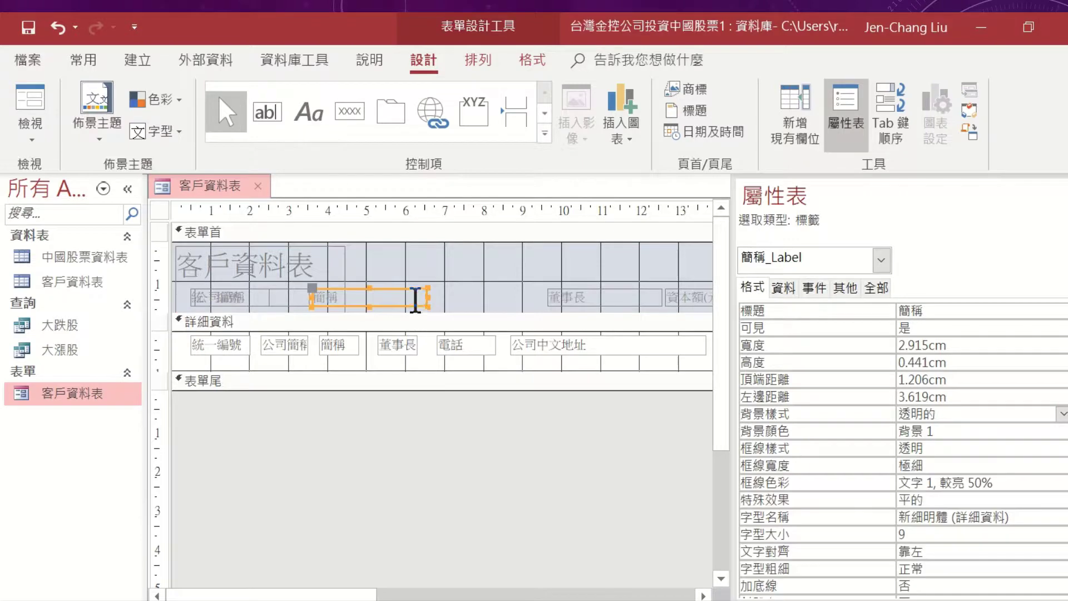
left_click(283, 304, "shift")
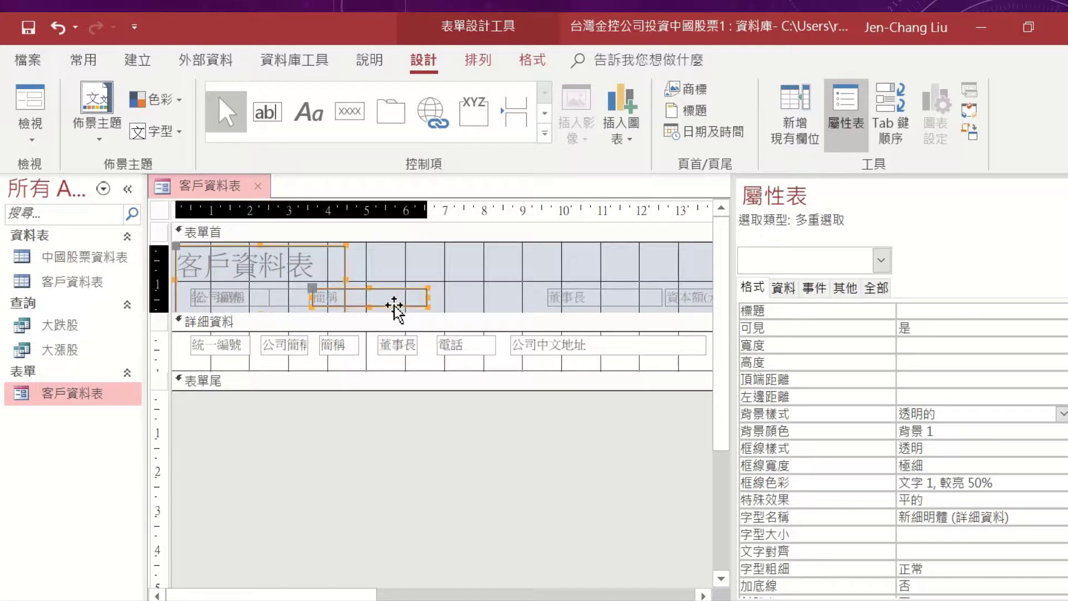
left_click(501, 296)
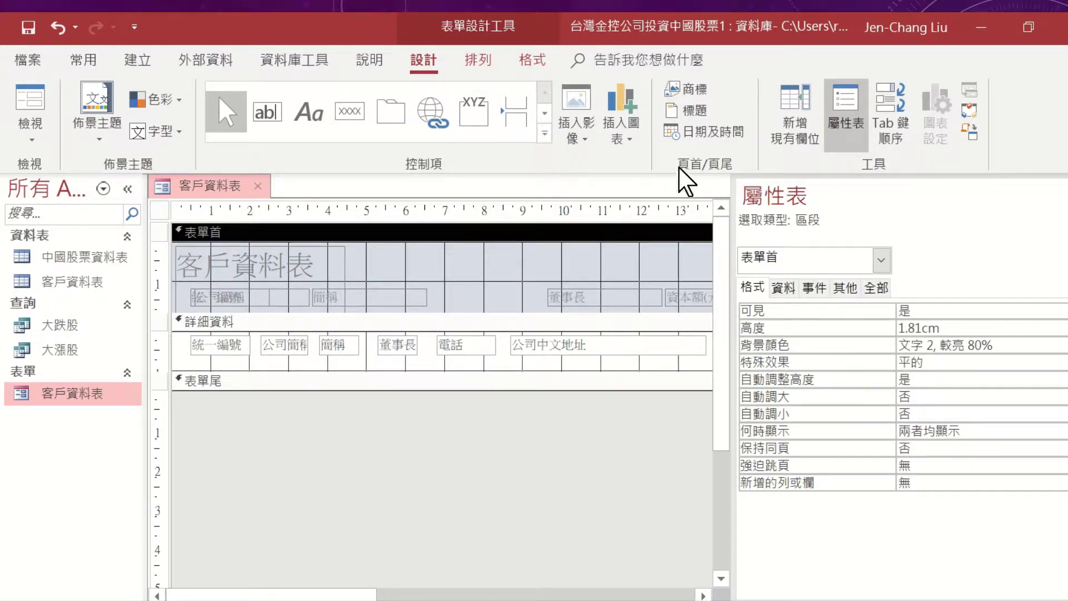
Switch the 客戶資料表 form to Form view to check the adjusted layout.
left_click(25, 139)
left_click(60, 172)
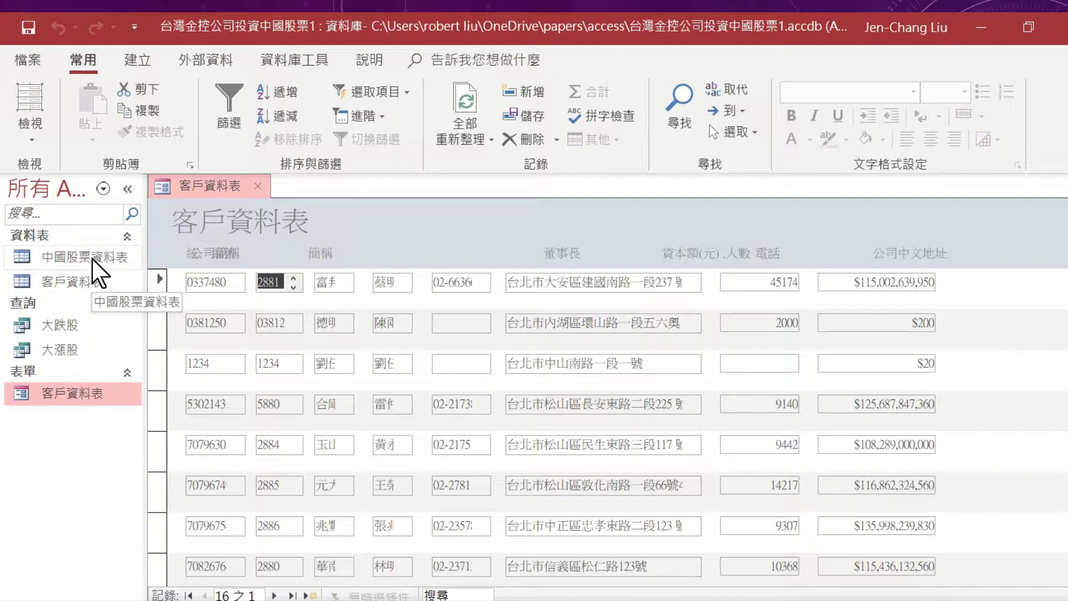
Create a new blank table in the database.
left_click(137, 59)
left_click(130, 129)
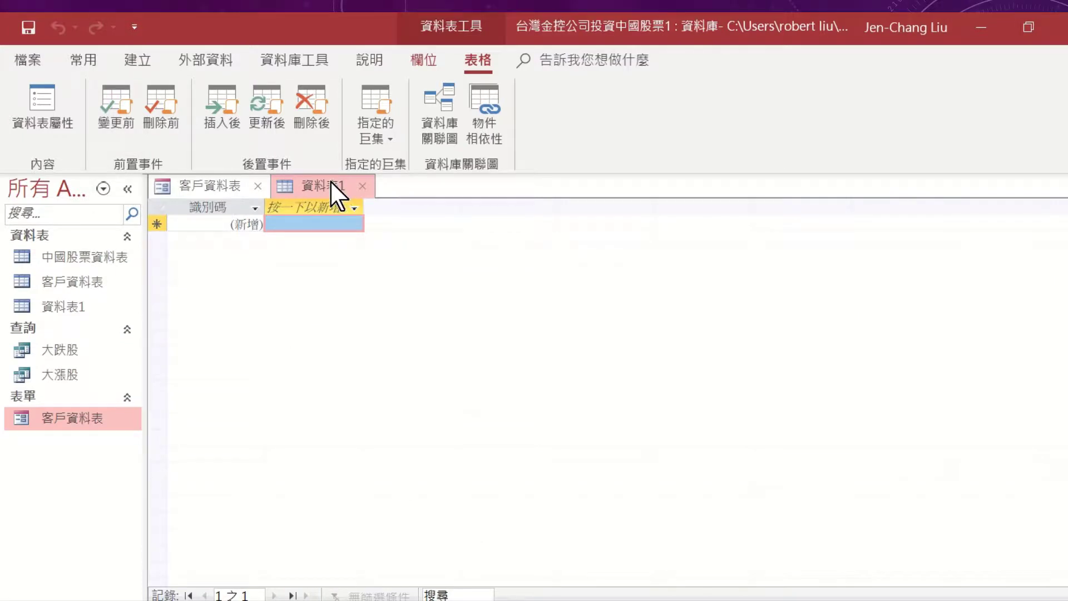
left_click(71, 307)
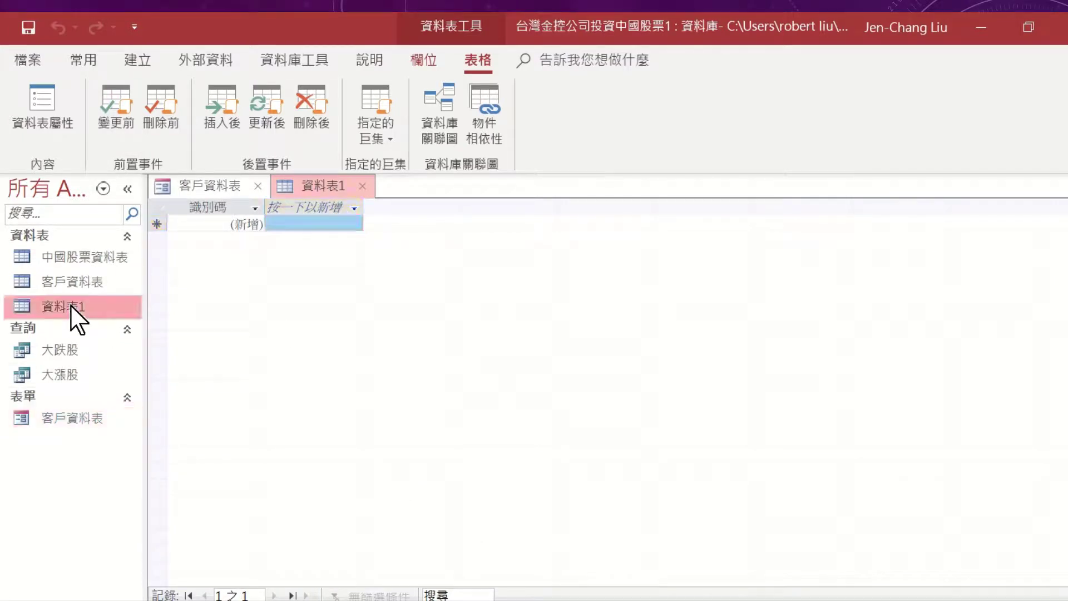
Save the new table under the name 成交資料表.
right_click(325, 197)
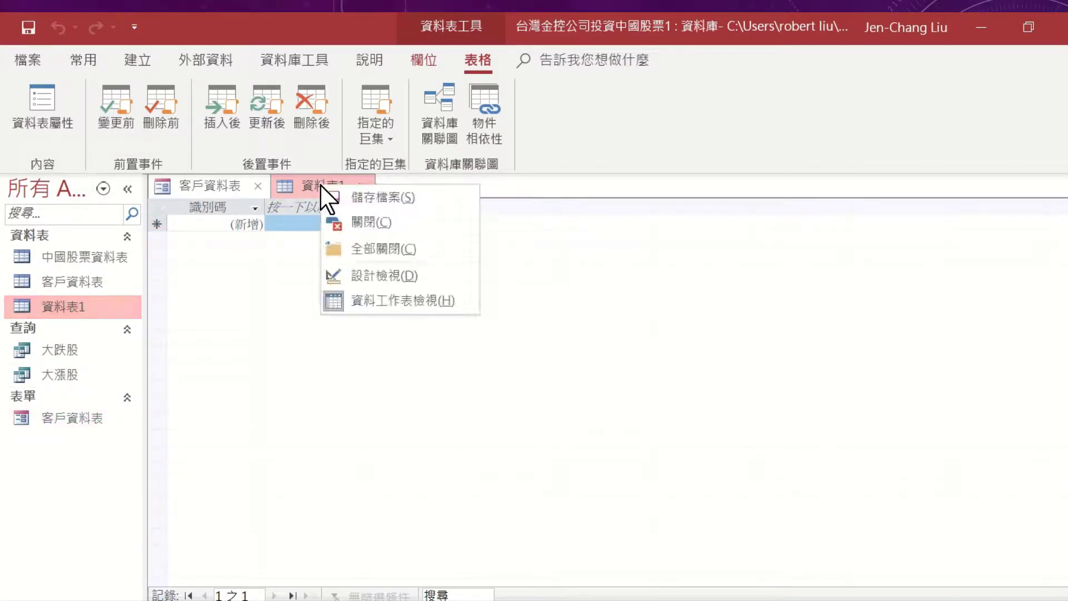
left_click(391, 195)
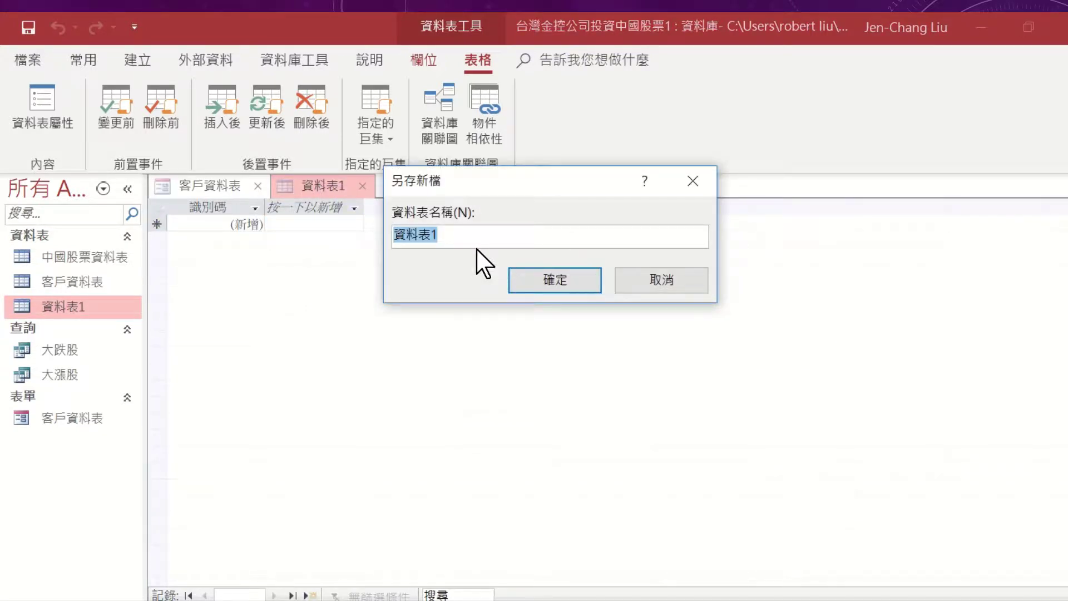
type("ㄍ")
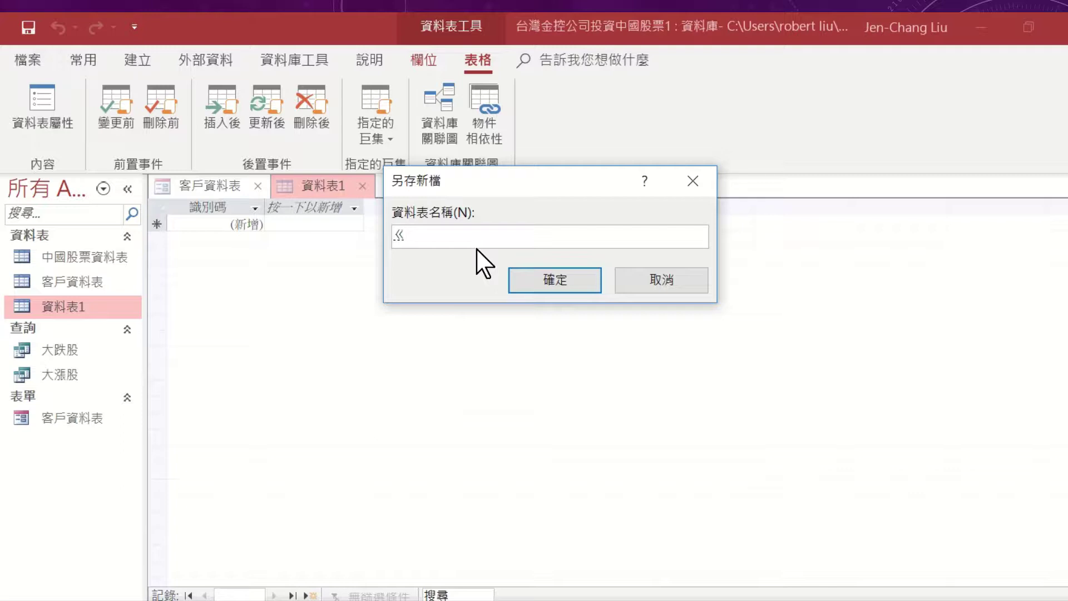
type("ㄨㄥ")
key("space")
type("成ㄔㄥ6")
type("料表")
key("Return")
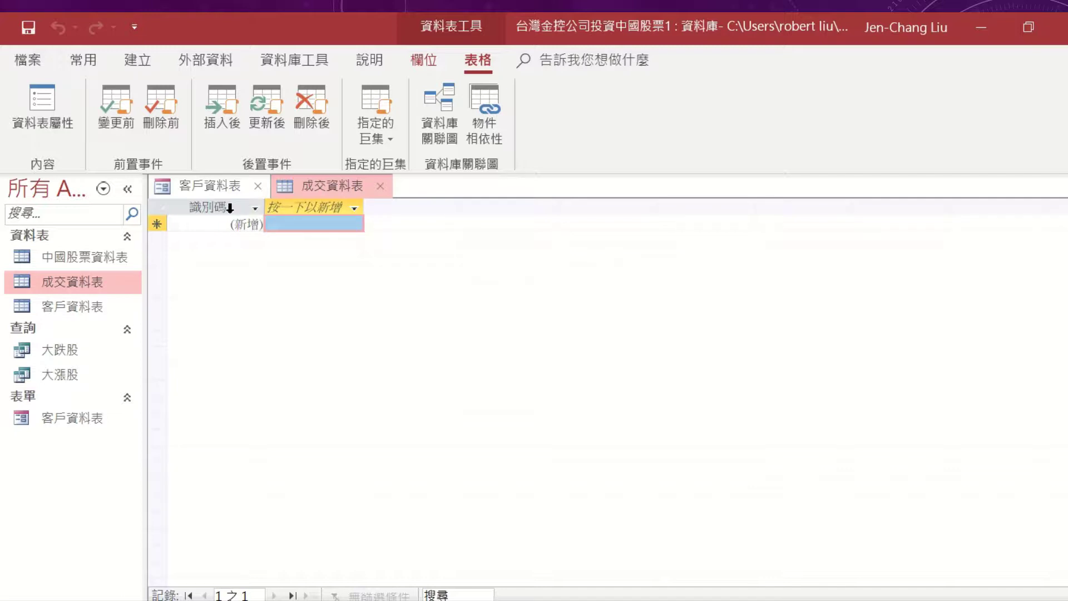
Show 成交資料表 in Design view and rename its primary key field as 成交序號.
right_click(312, 180)
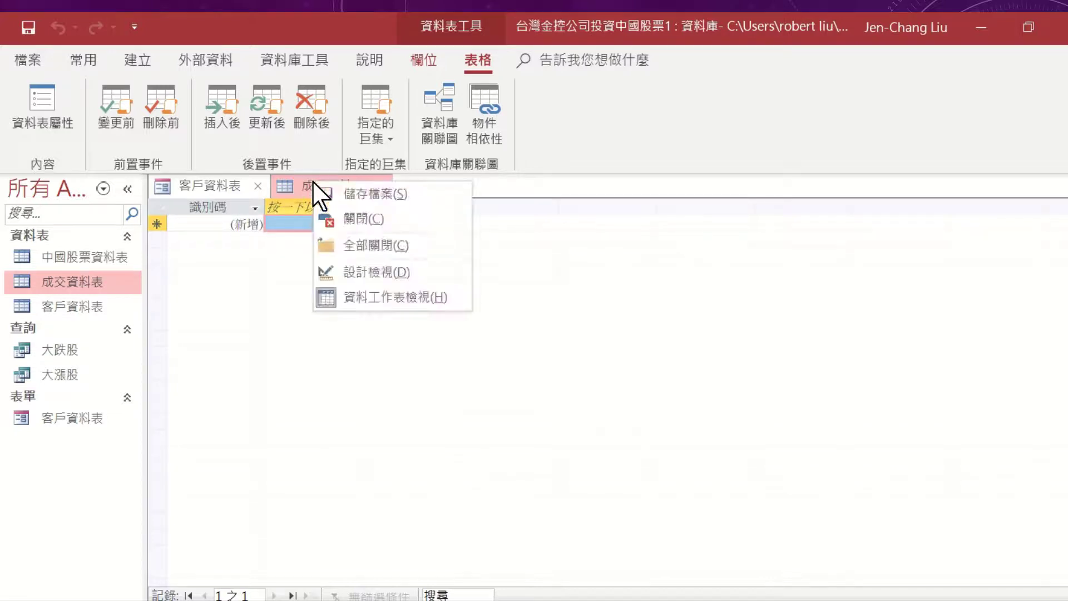
left_click(390, 272)
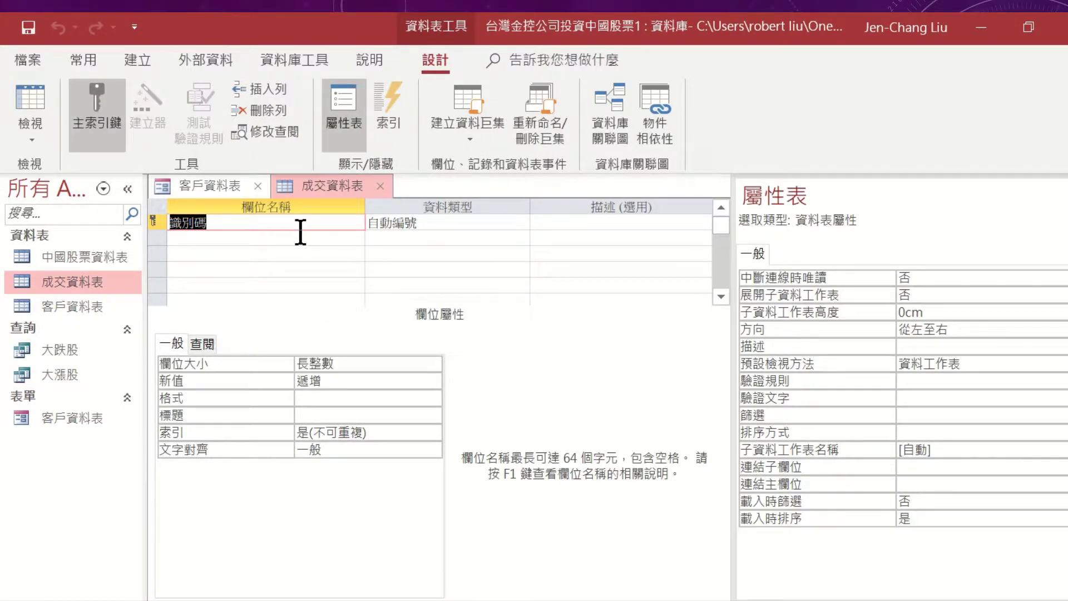
type("v")
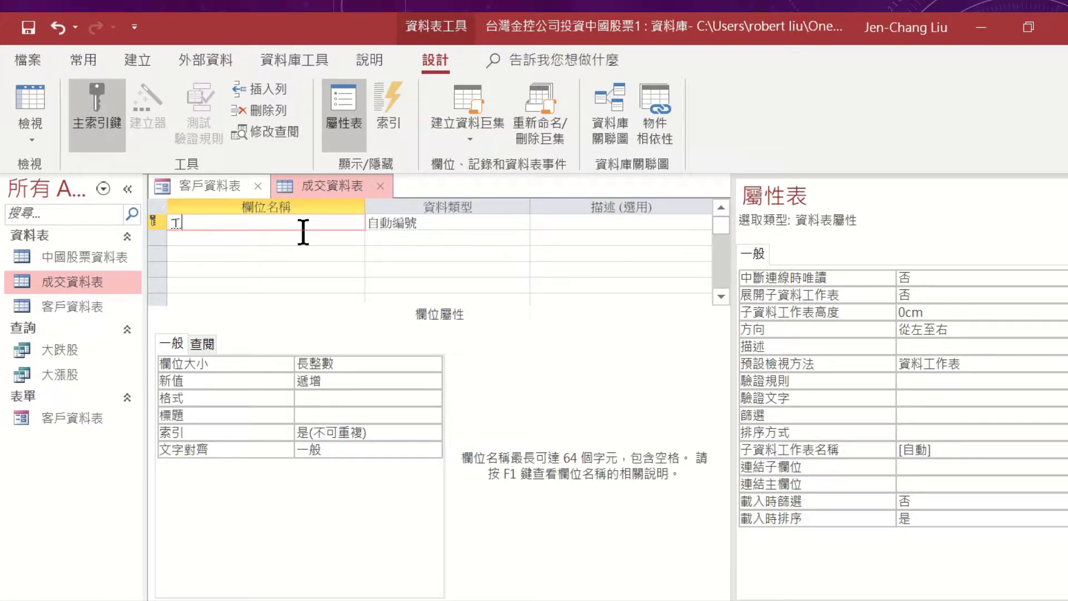
type("成交序號")
left_click(303, 232)
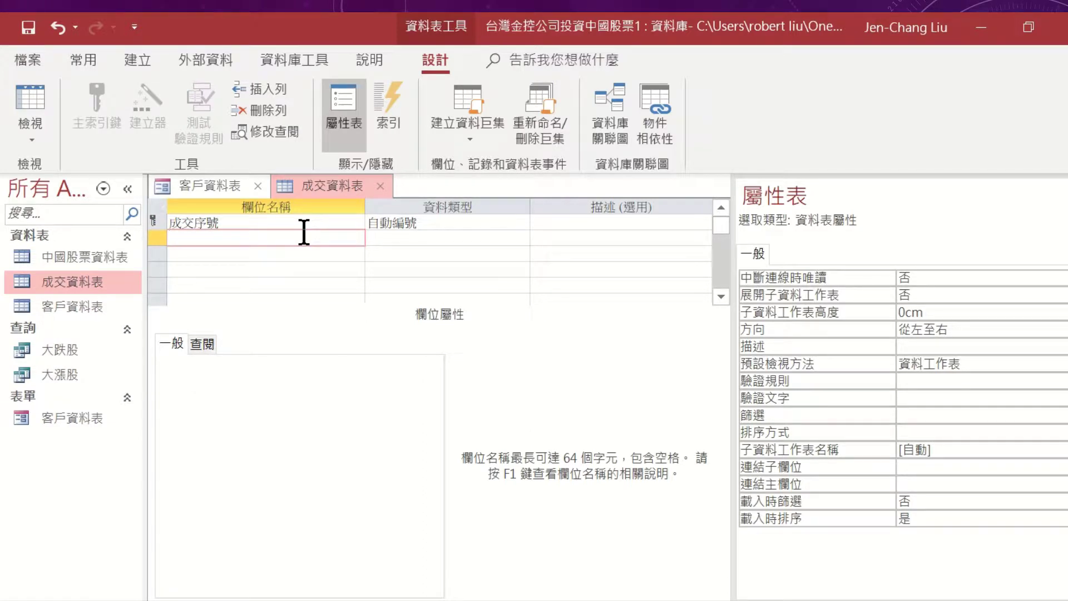
Add the fields 客戶 and 買 / 賣 below 成交序號, keeping the default short text type.
type("客戶")
key("Down")
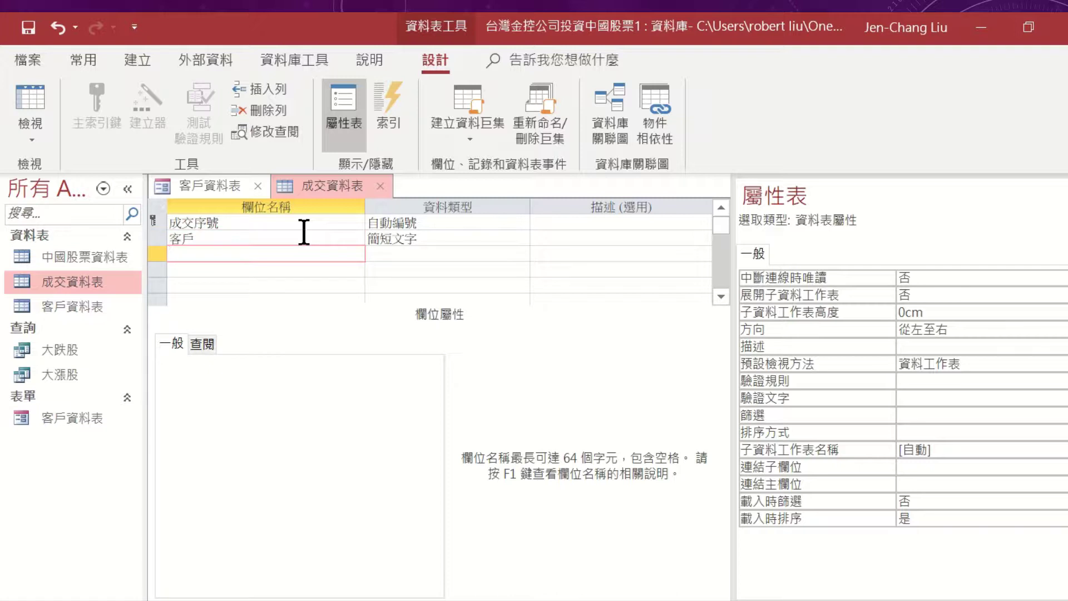
type("賣")
type("買")
key("Down")
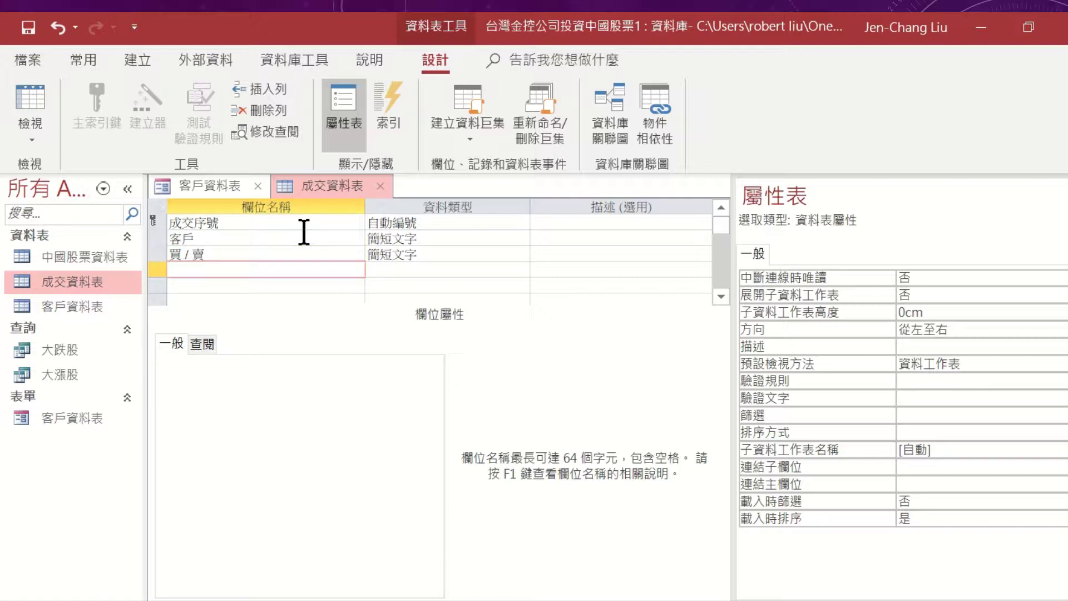
Add the fields 中國股票 and 數量 below the 買 / 賣 field.
type("中國股票")
key("Tab")
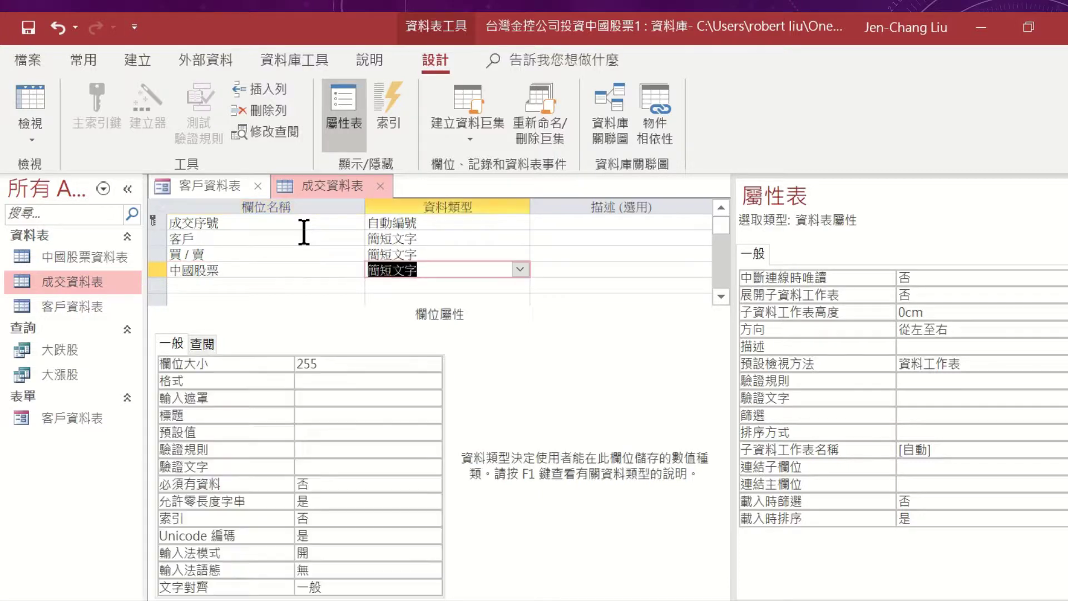
left_click(282, 285)
type("數量")
key("Down")
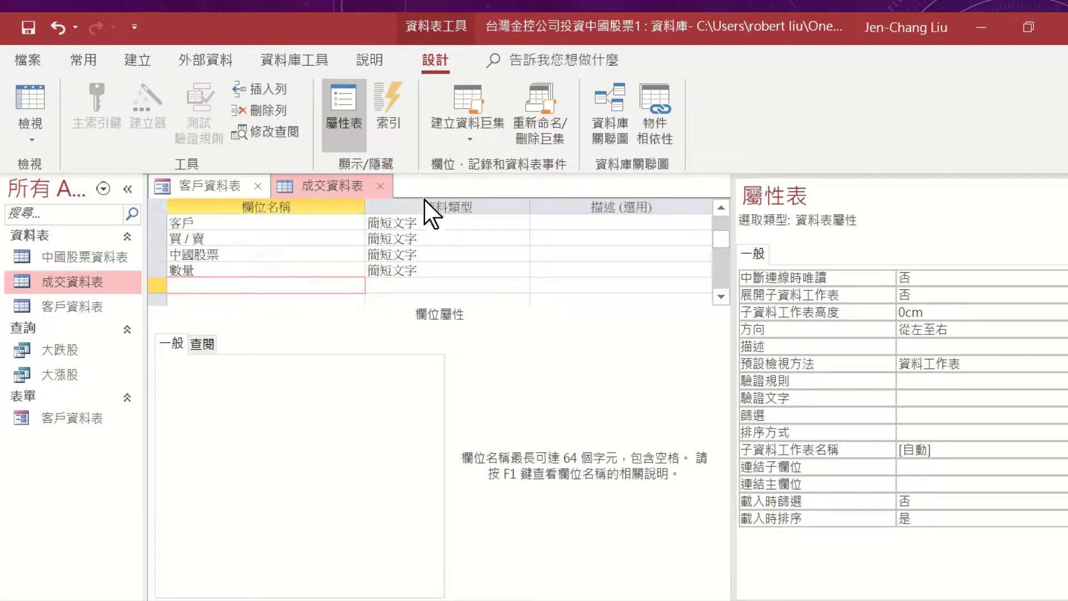
Set the data type of the 數量 field to 數字, keeping the field size 長整數.
scroll(432, 210, "up", 1)
left_click(423, 286)
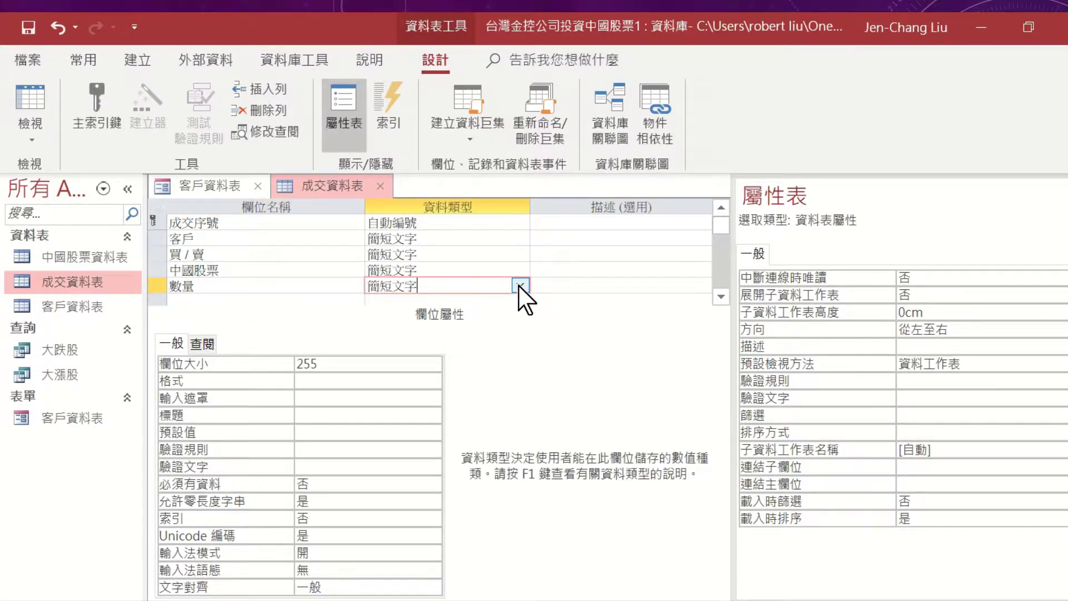
left_click(520, 285)
left_click(460, 332)
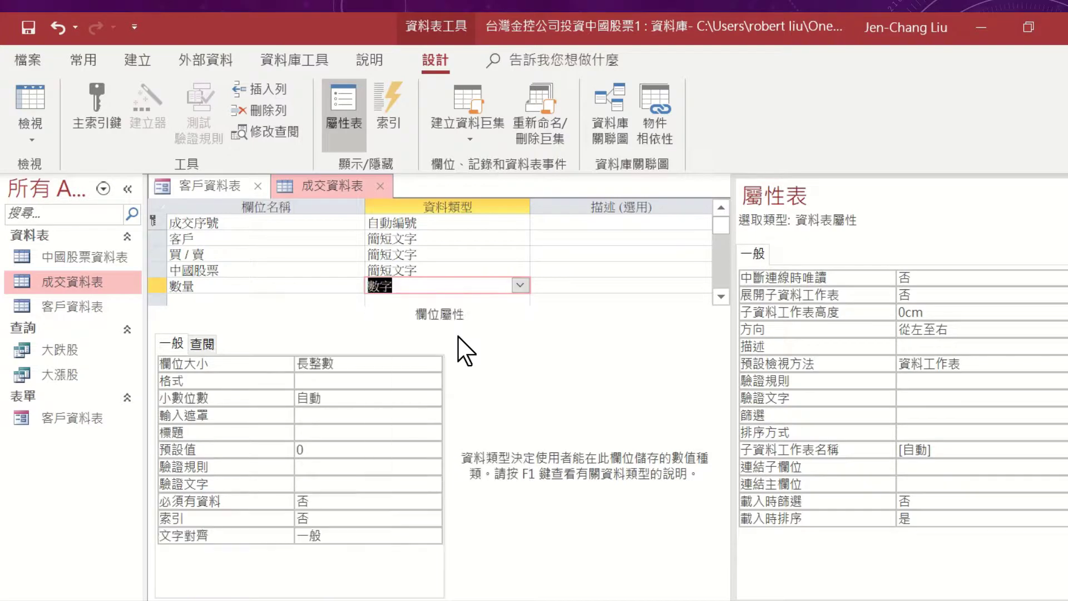
left_click(353, 362)
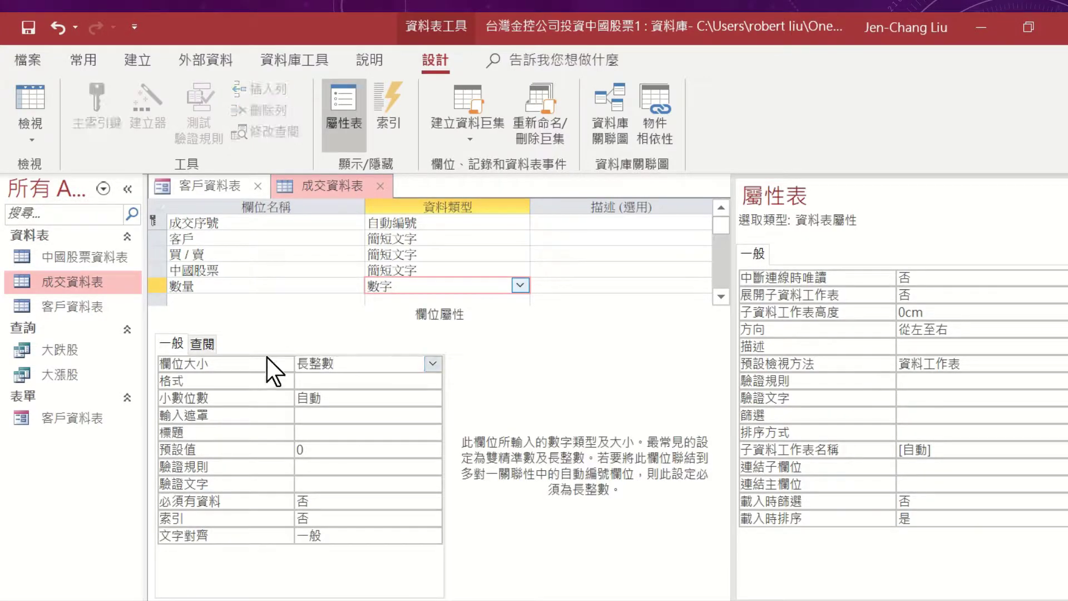
Start the Lookup Wizard for the 中國股票 field, taking values from 中國股票資料表 and including all of its fields.
left_click(476, 270)
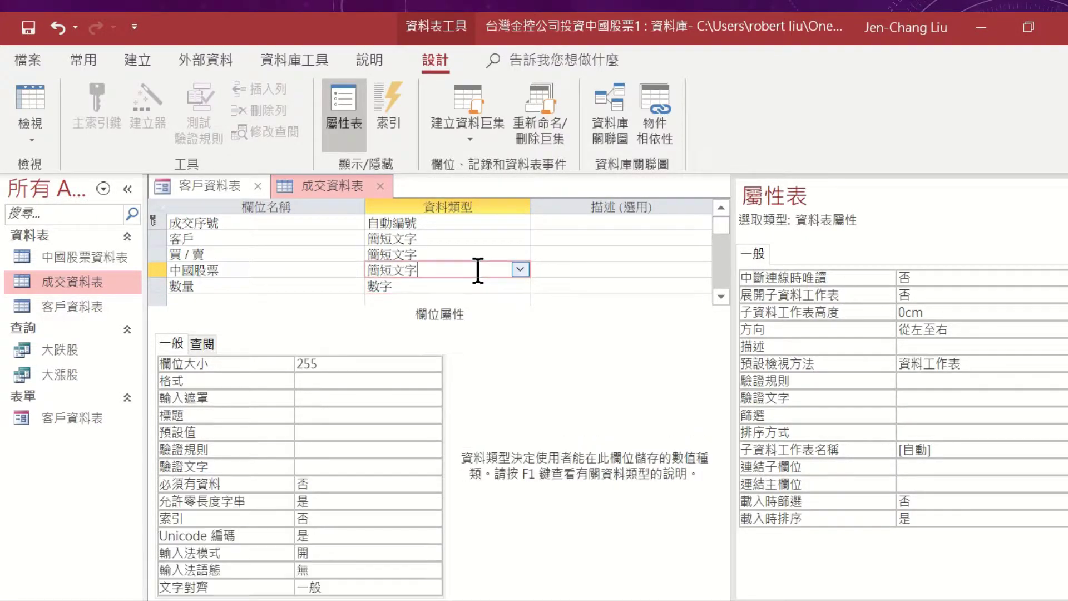
left_click(520, 269)
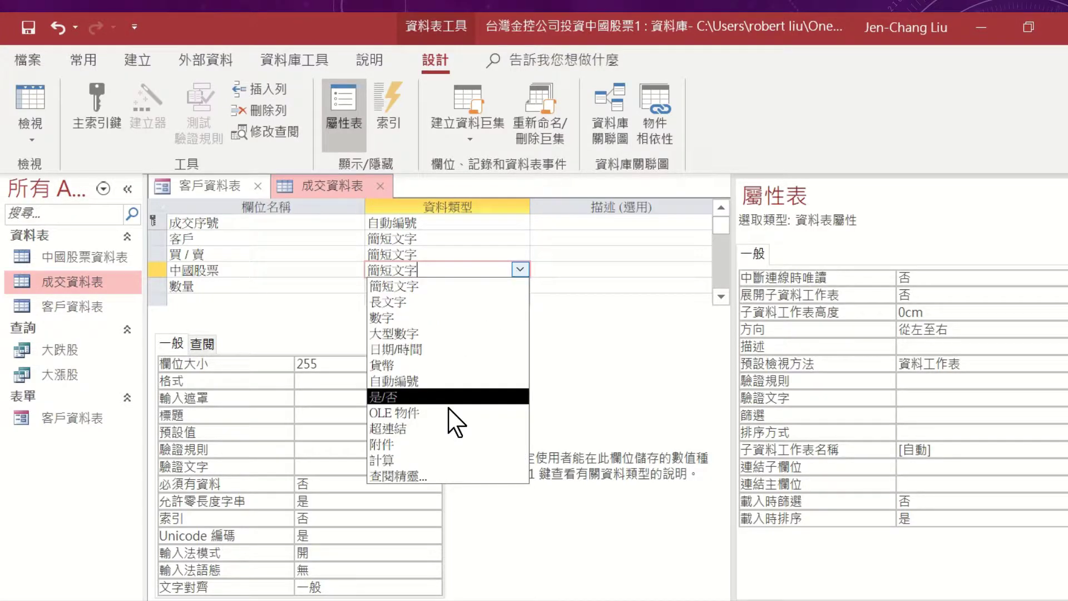
left_click(432, 475)
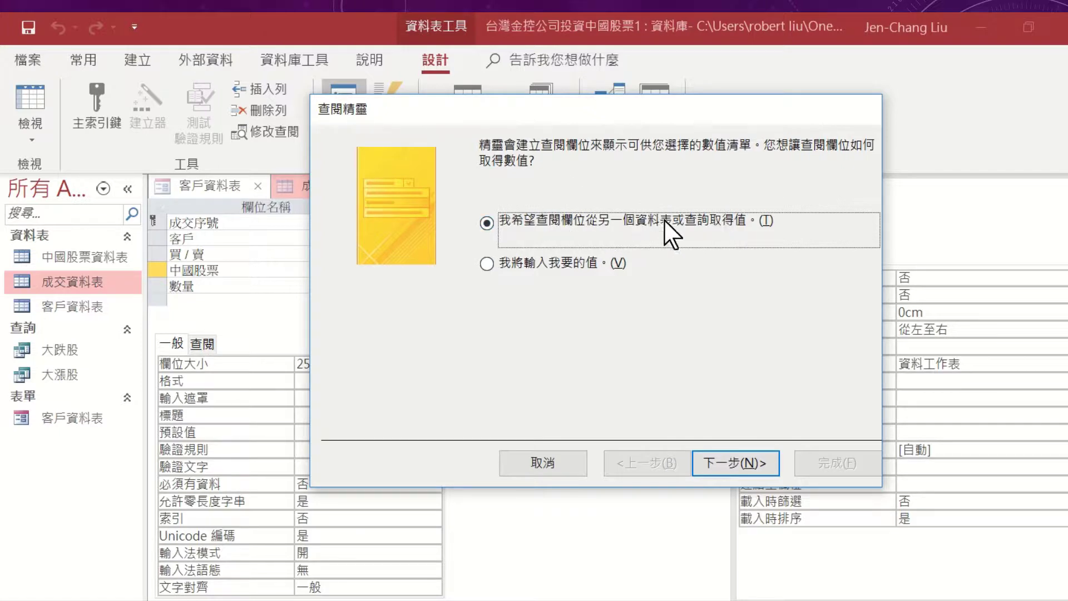
left_click(734, 464)
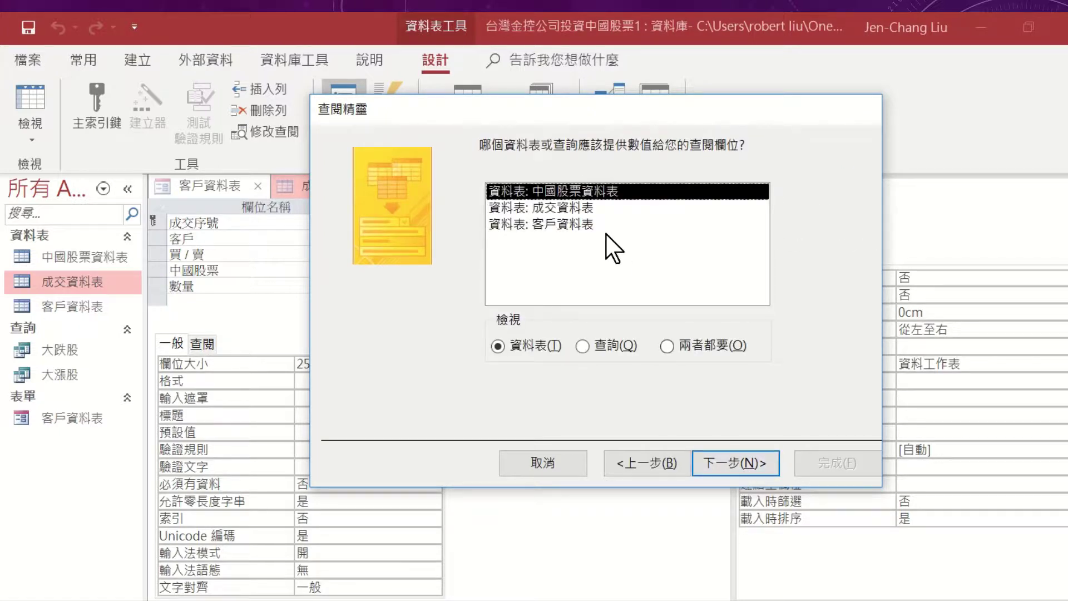
left_click(734, 464)
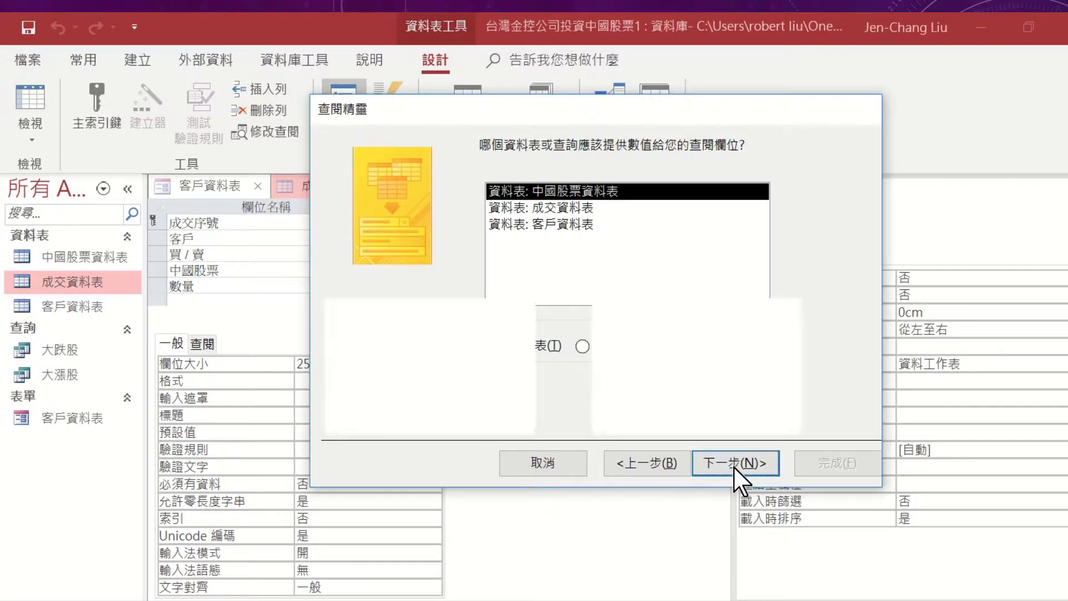
left_click(570, 346)
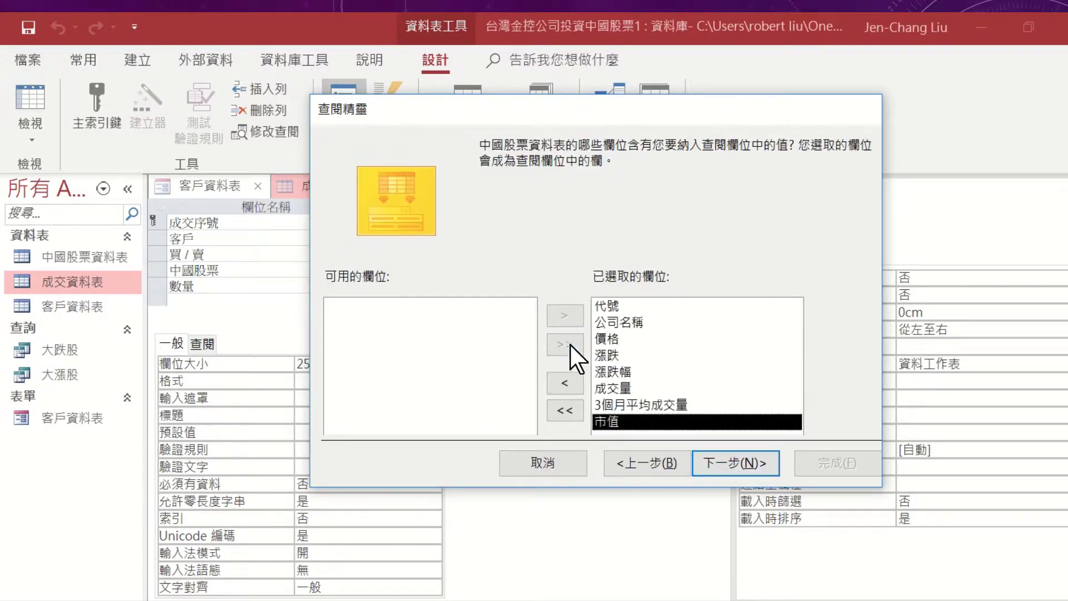
left_click(736, 463)
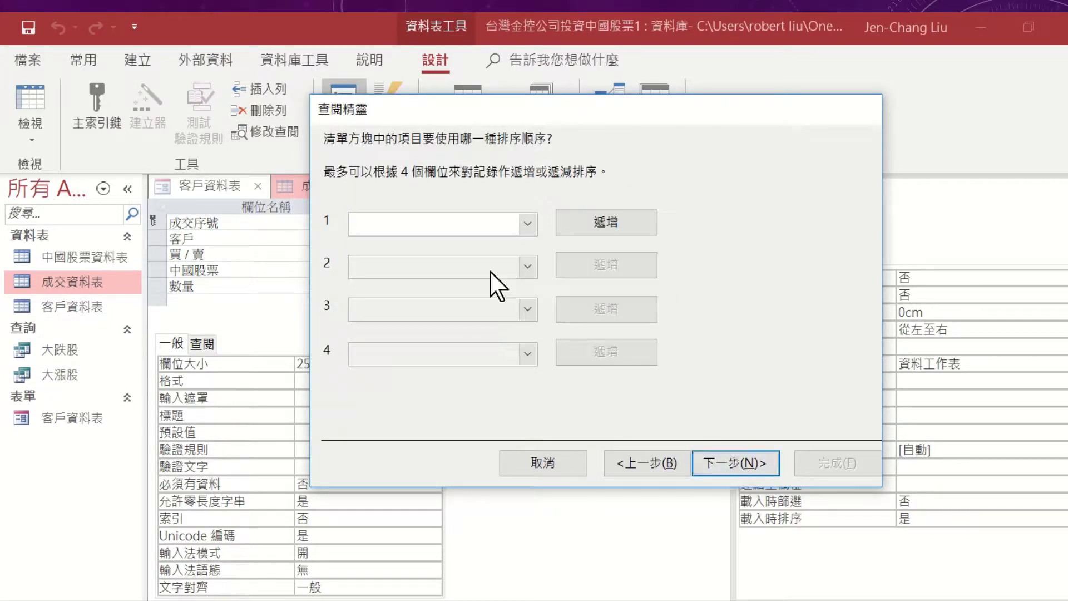
Sort the 中國股票 lookup list by 漲跌幅 in ascending order.
left_click(529, 224)
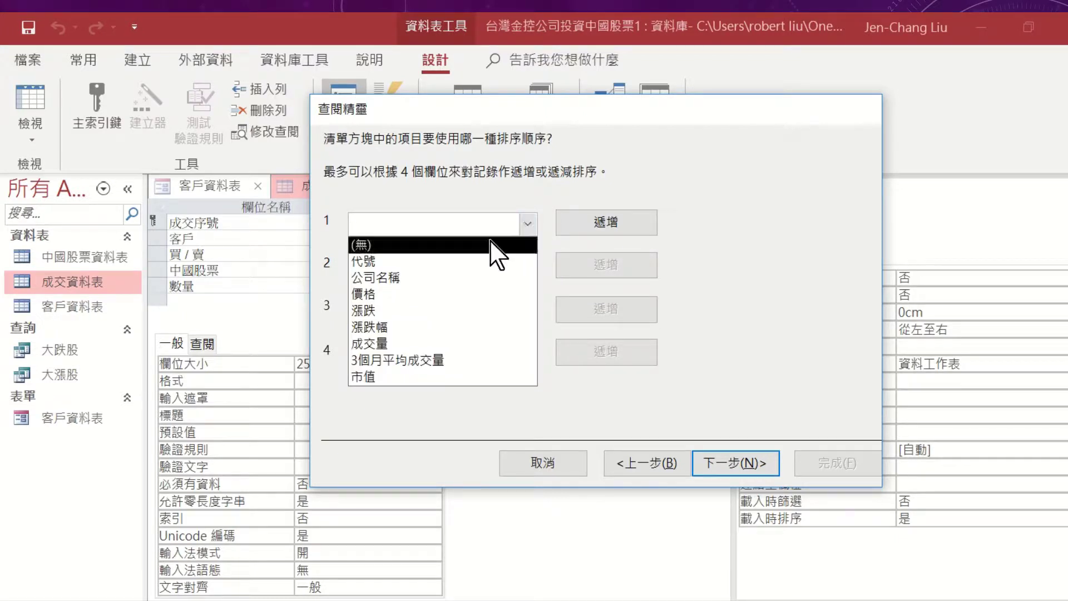
left_click(436, 312)
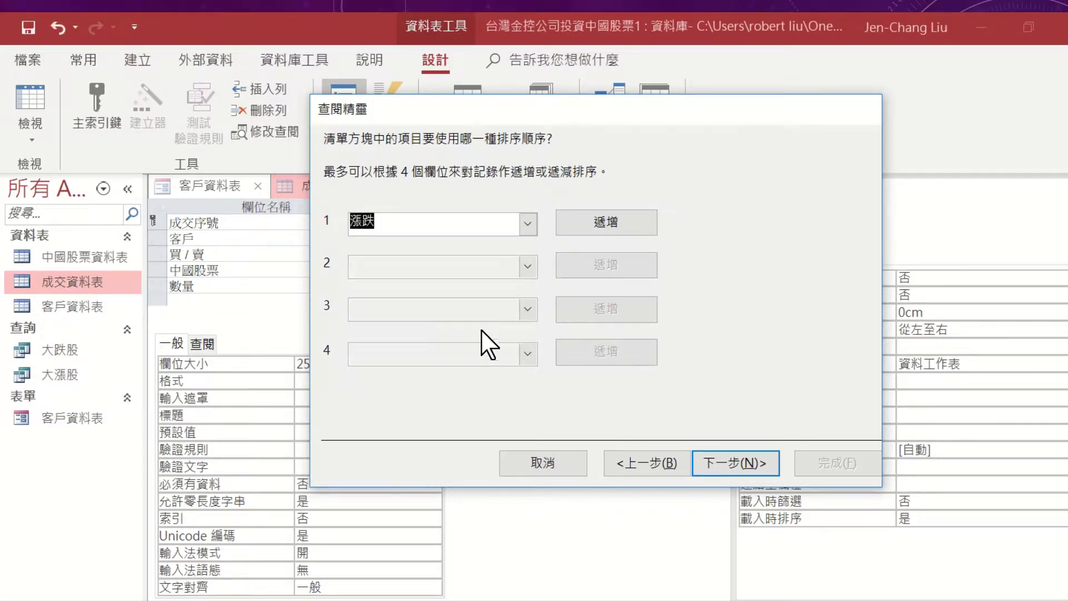
left_click(528, 224)
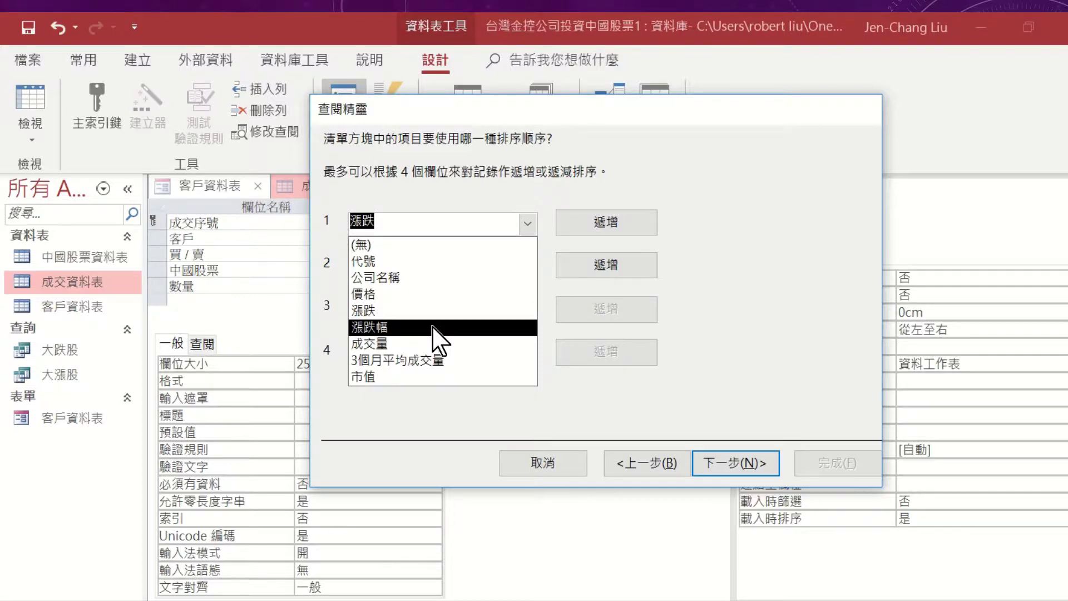
left_click(433, 327)
left_click(720, 464)
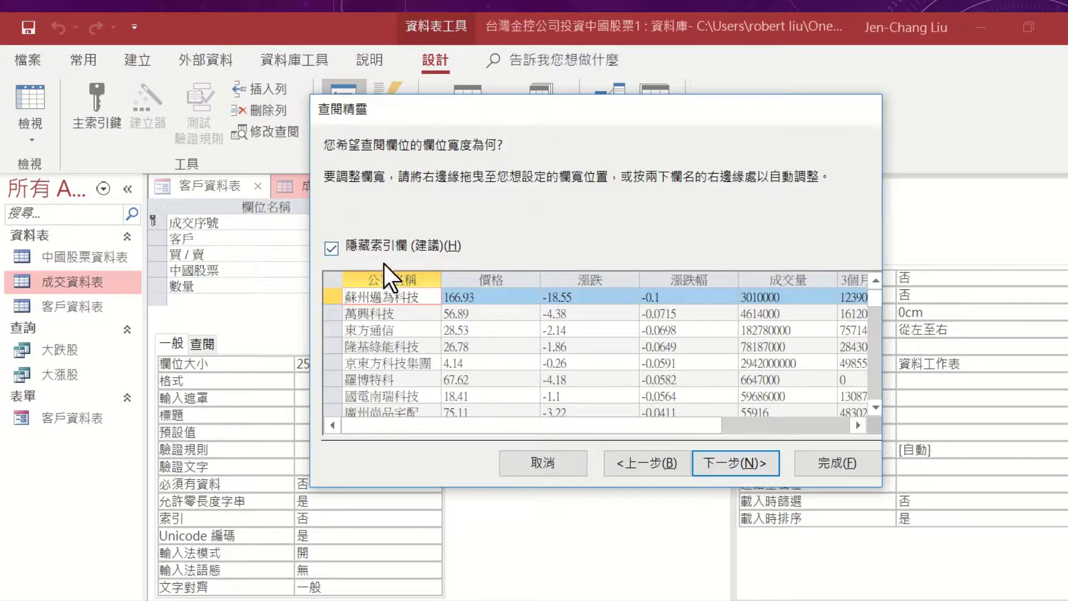
Finish the 中國股票 lookup with the key column hidden and data integrity enabled with 限制刪除, saving the table.
left_click(331, 248)
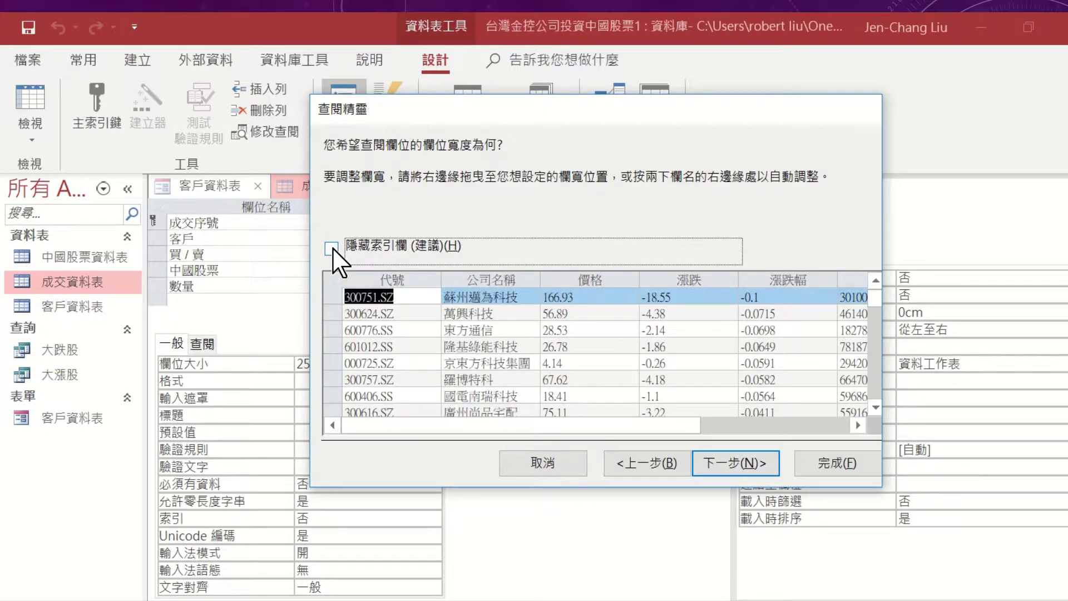
left_click(332, 248)
left_click(735, 465)
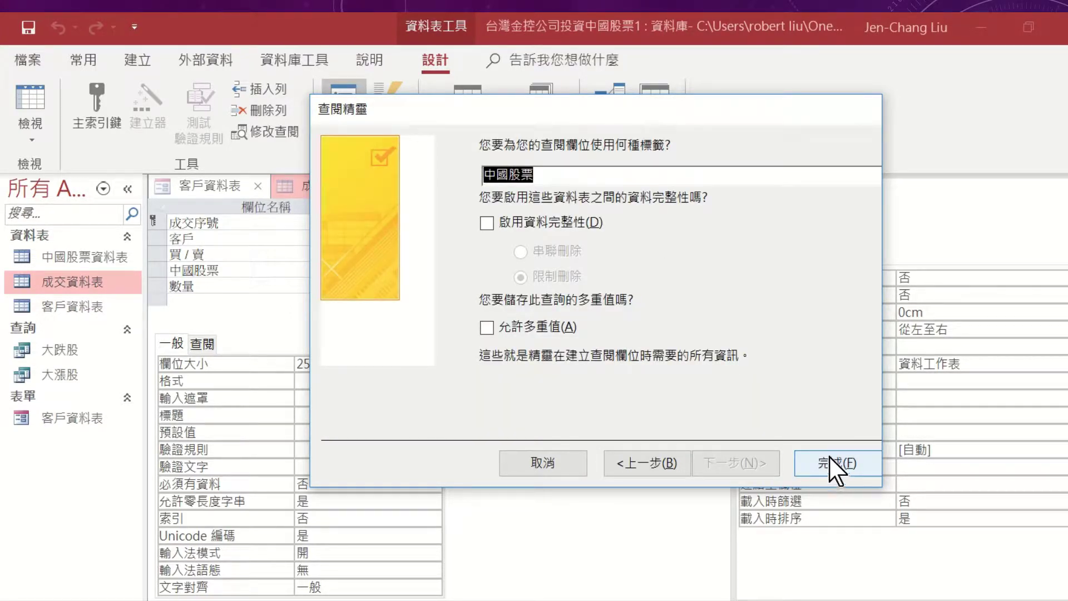
left_click(497, 223)
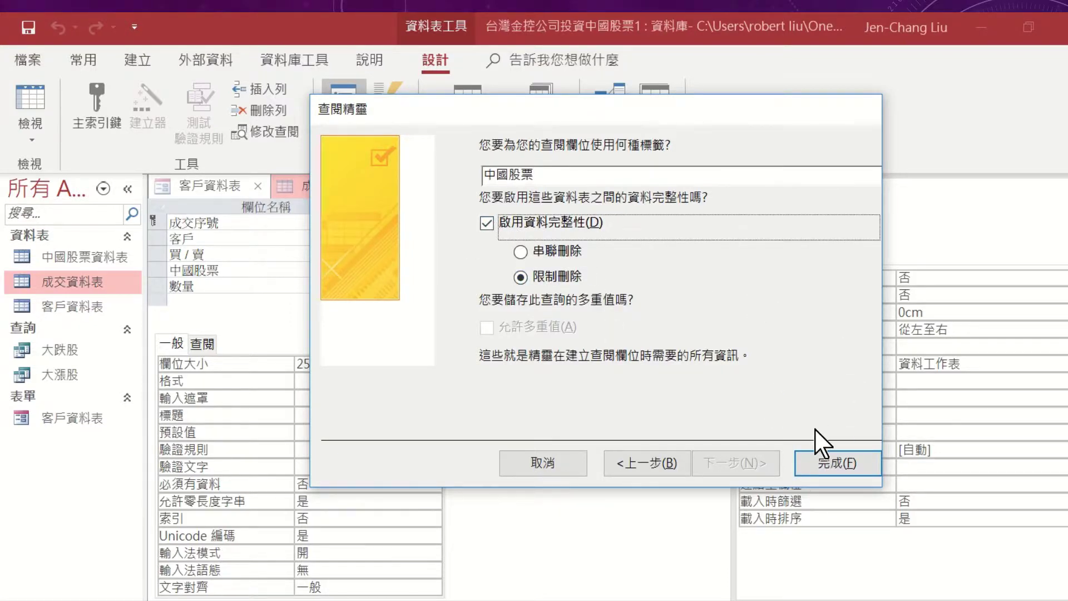
left_click(834, 464)
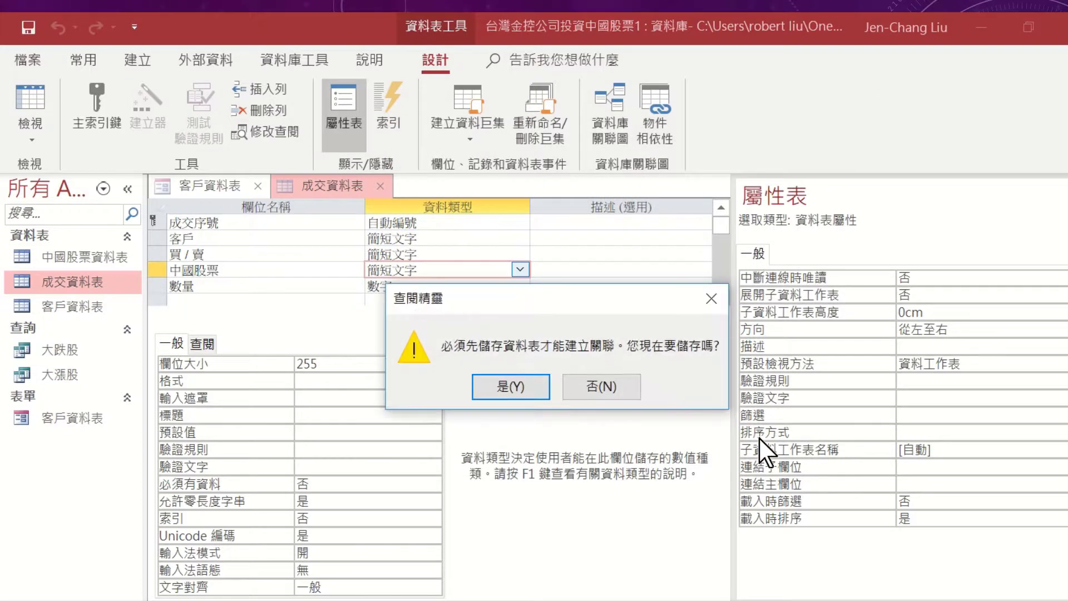
left_click(529, 383)
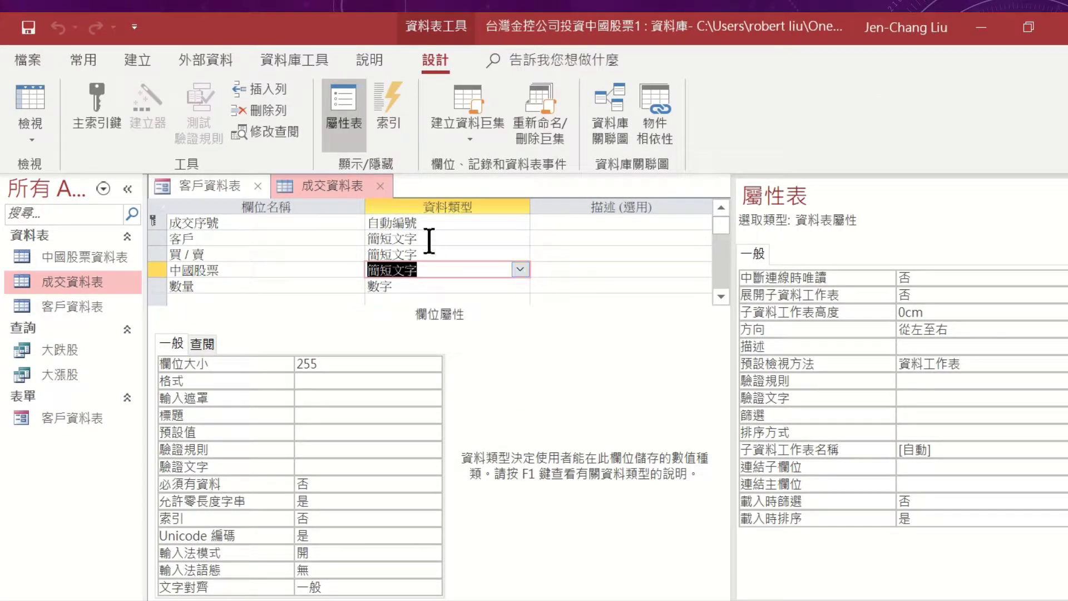
Start the Lookup Wizard for the 買 / 賣 field, choosing to enter the list values manually.
left_click(478, 255)
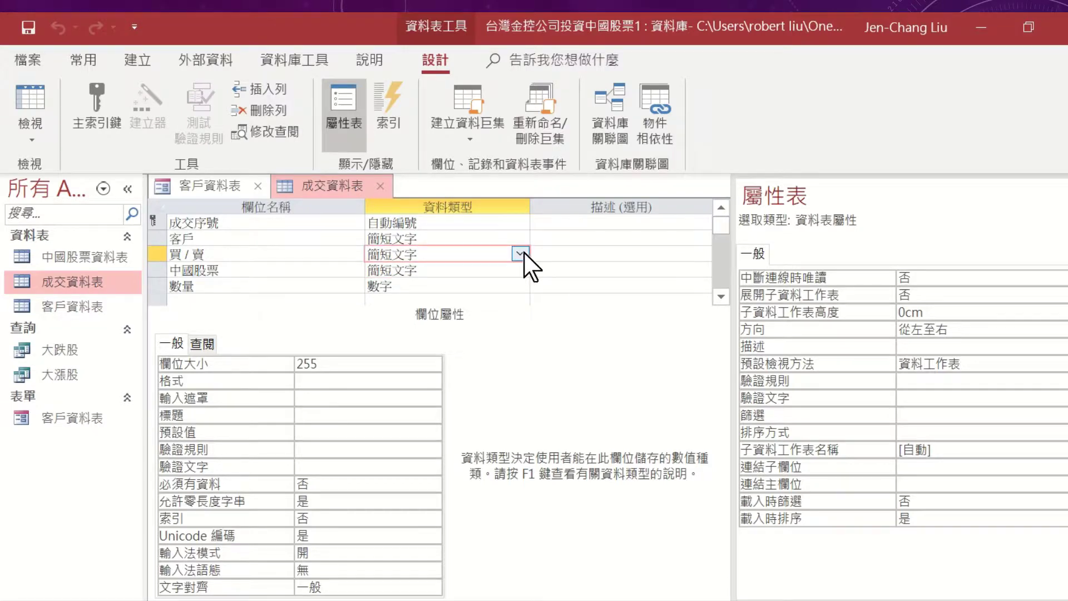
left_click(520, 254)
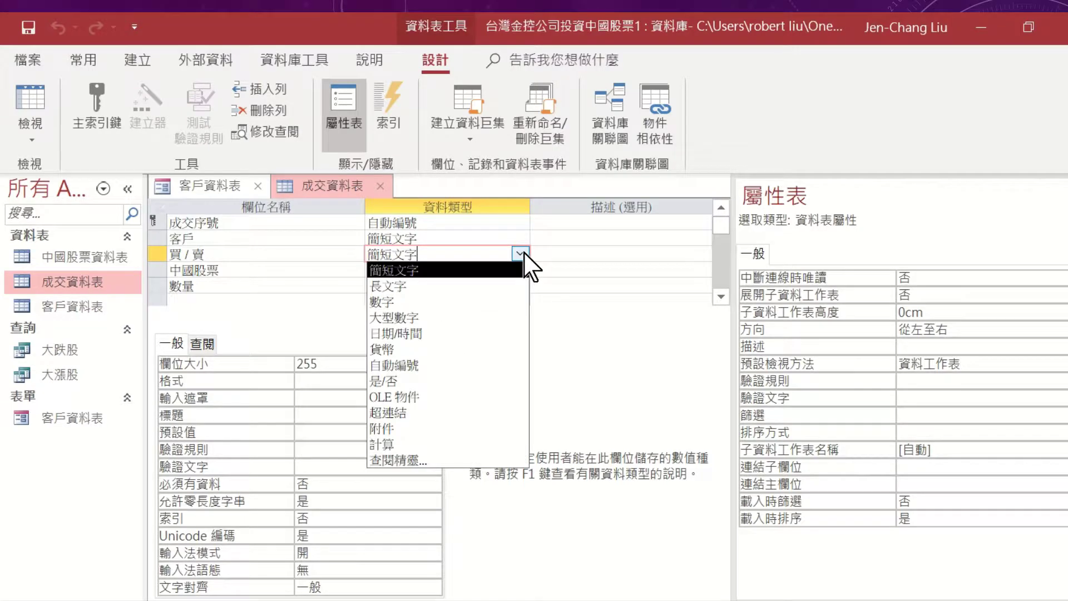
left_click(433, 462)
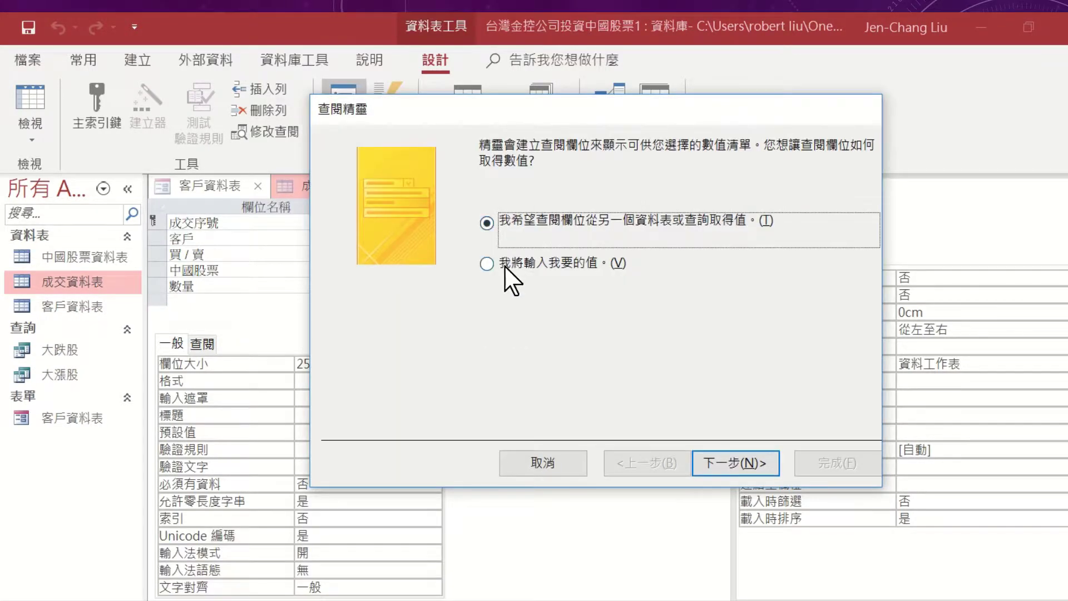
left_click(500, 264)
left_click(735, 463)
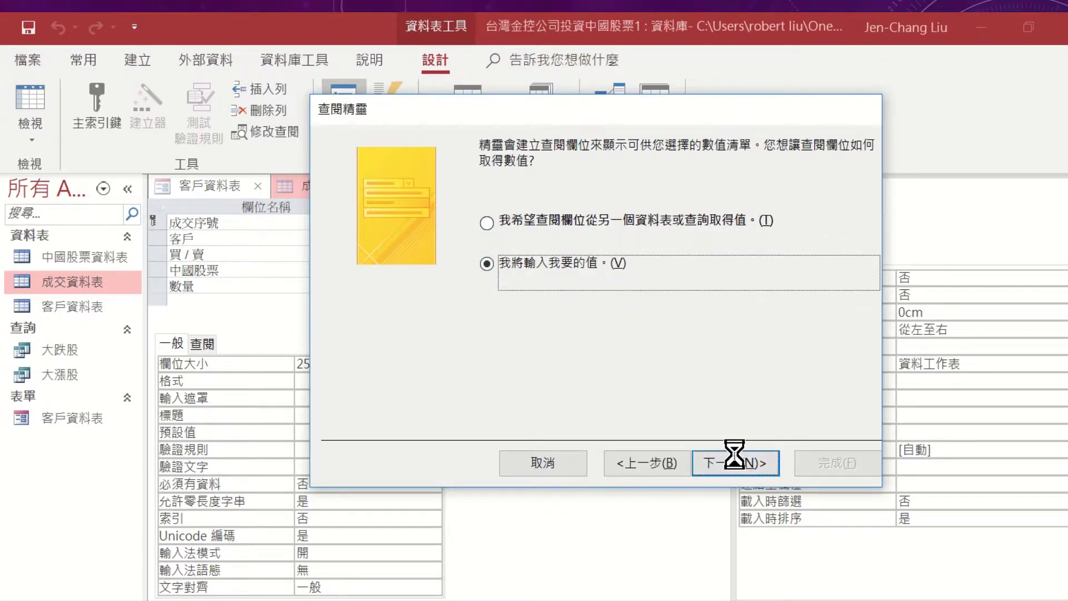
Enter 買 and 賣 as the two values of the single-column lookup list.
left_click(393, 295)
type("ㄇ")
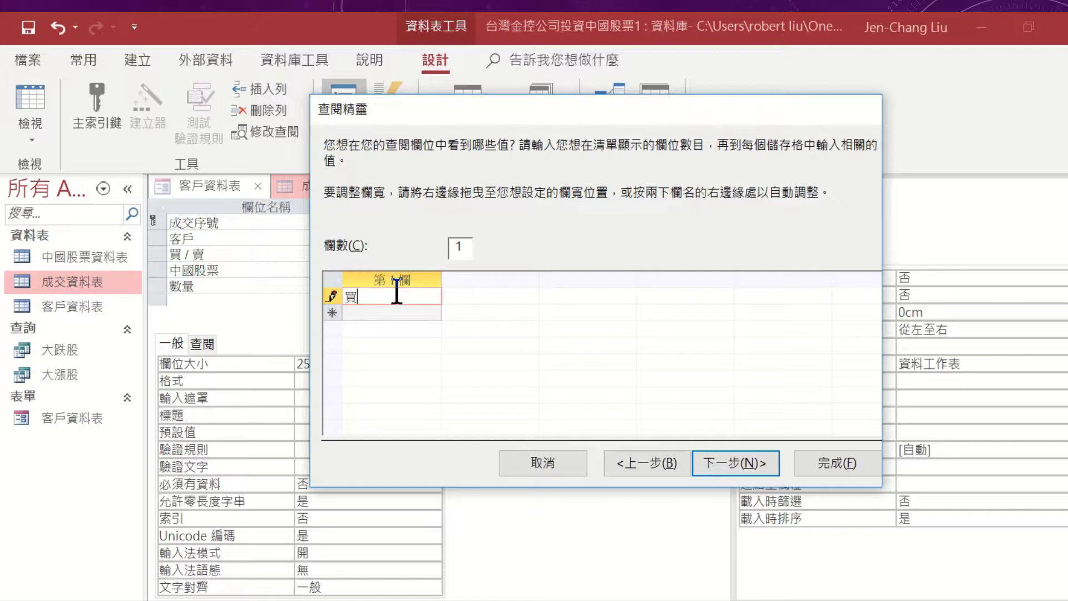
key("Down")
type("賣")
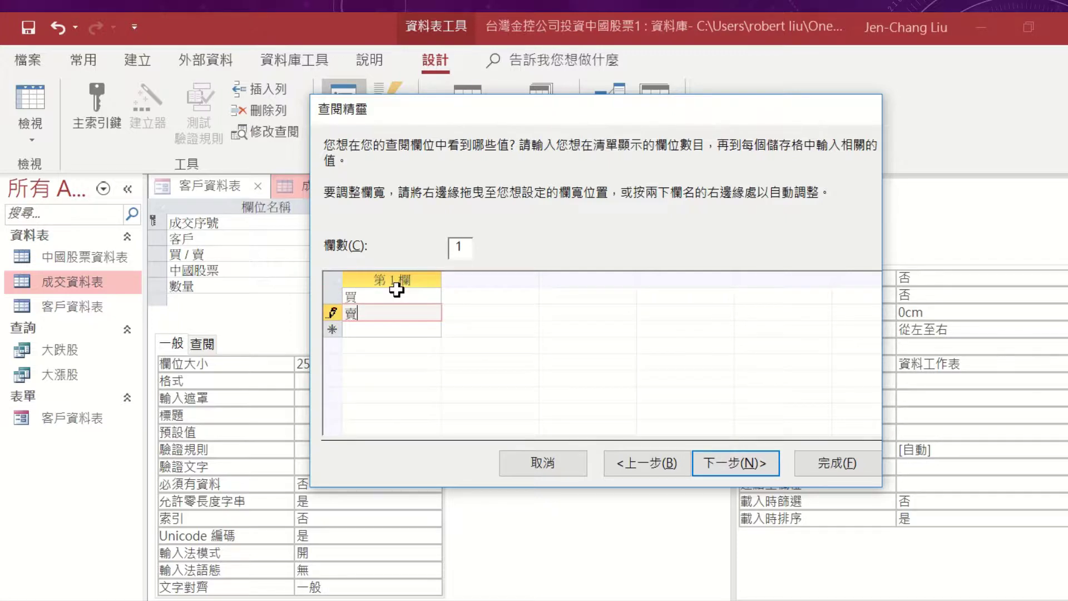
left_click(377, 328)
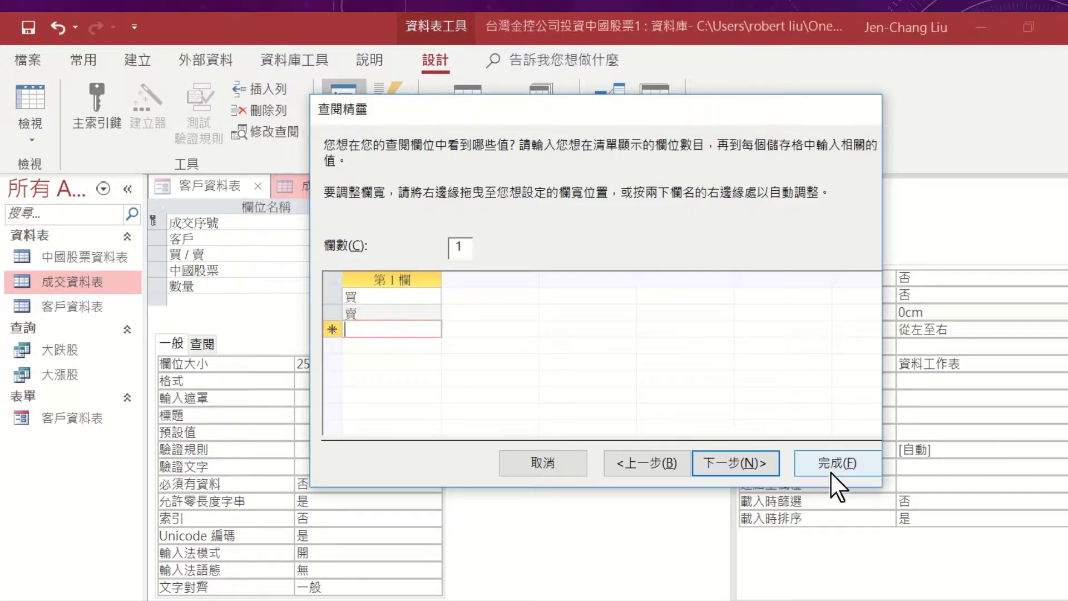
Finish the 買 / 賣 lookup with entries limited to the list (限制在清單內).
left_click(759, 466)
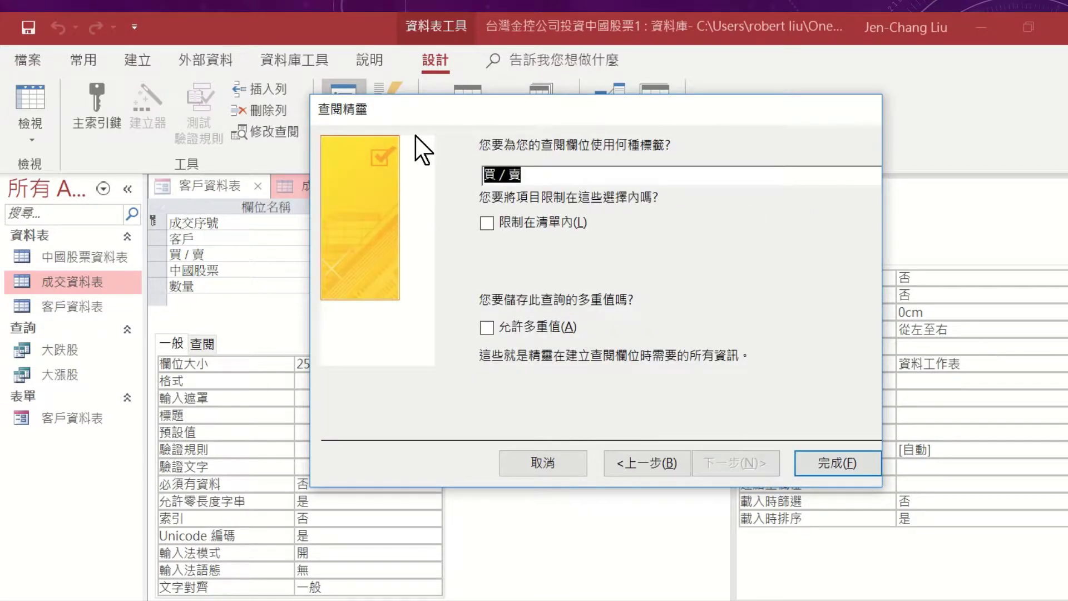
left_click(520, 223)
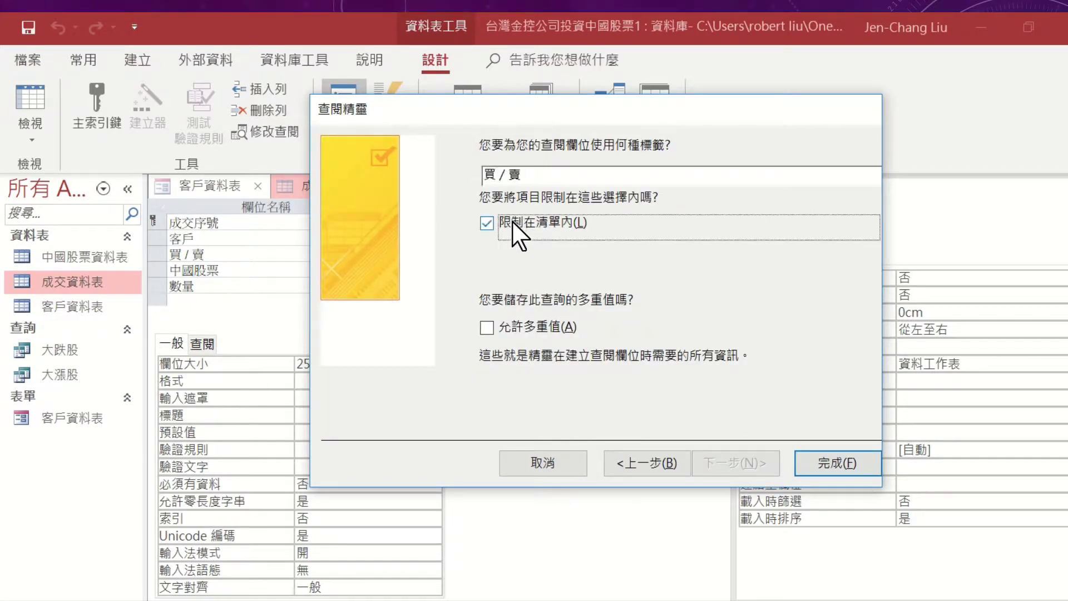
left_click(837, 462)
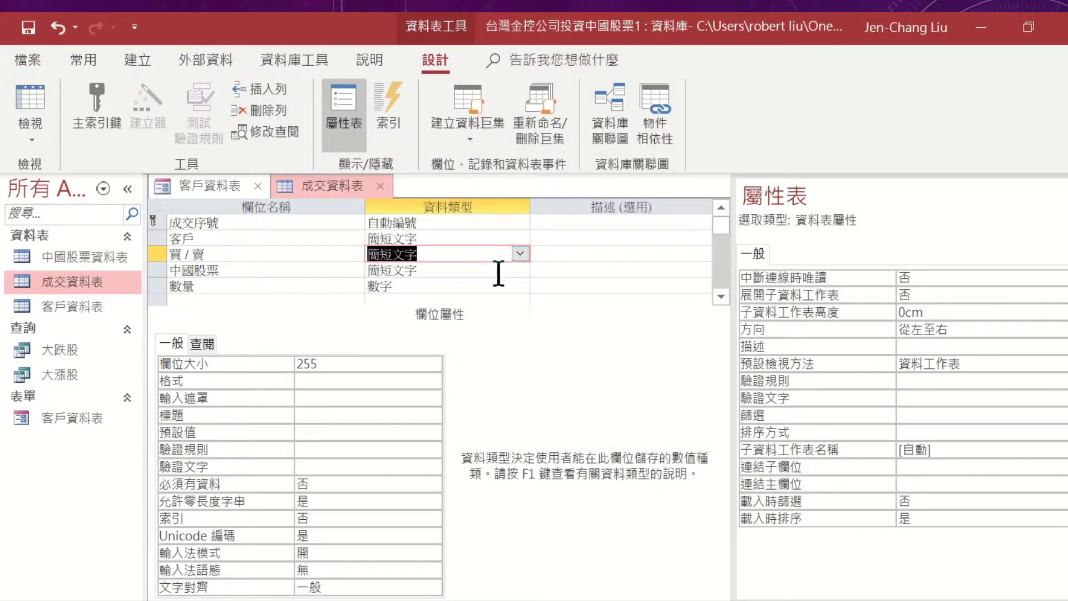
Start the Lookup Wizard for the 客戶 field, taking its values from the 客戶資料表 table.
left_click(475, 238)
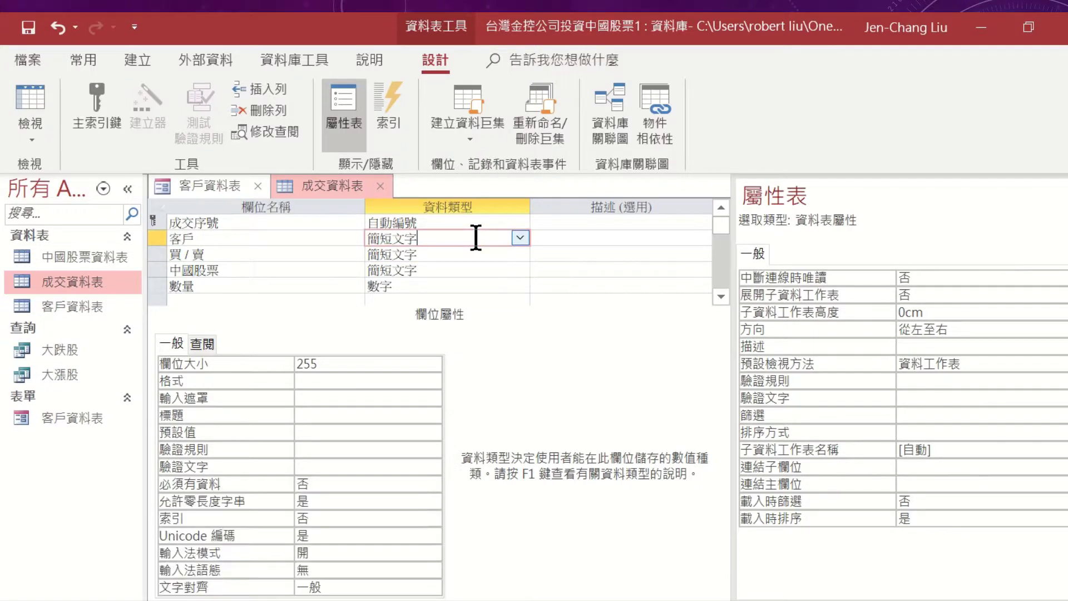
left_click(520, 239)
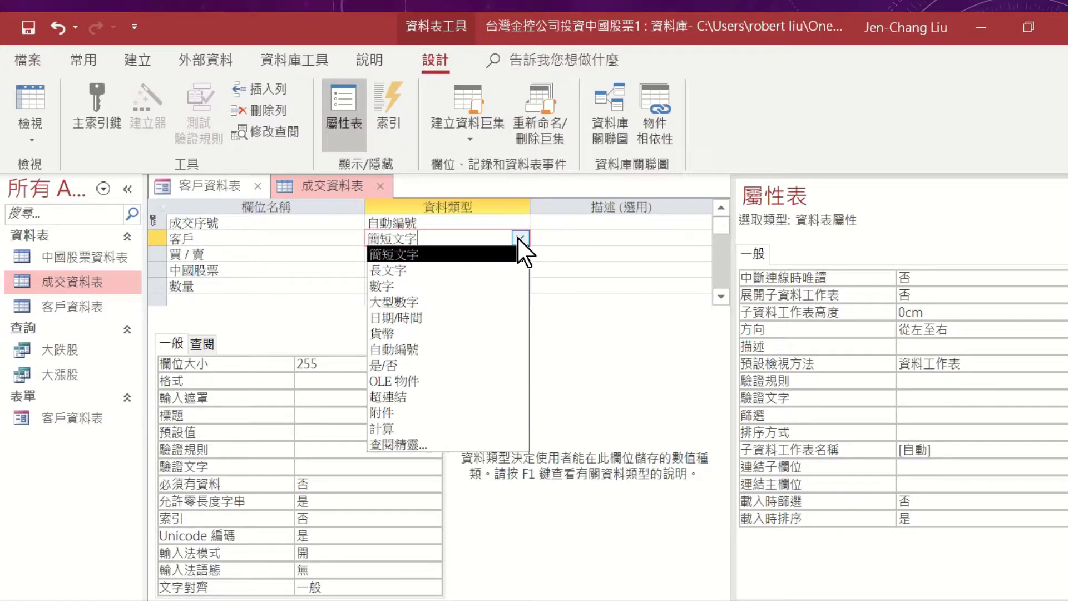
left_click(459, 444)
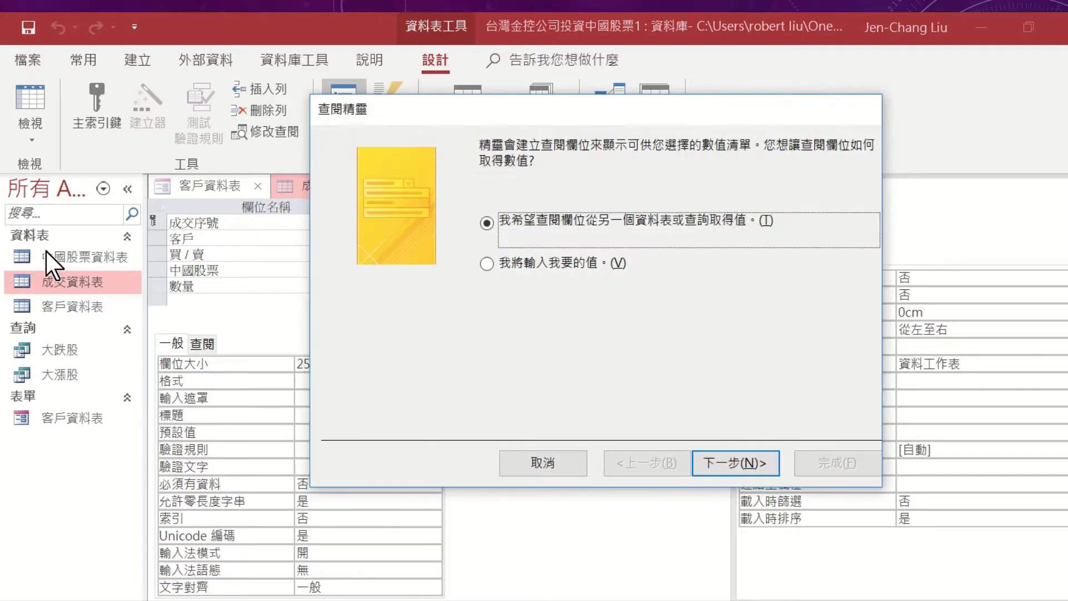
left_click(751, 467)
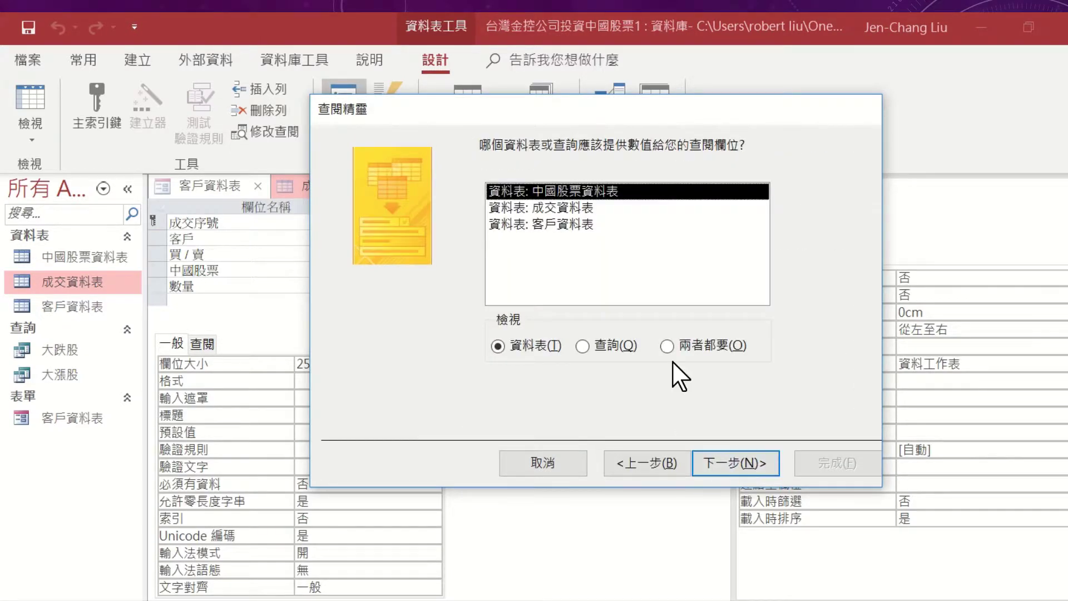
left_click(584, 224)
left_click(759, 475)
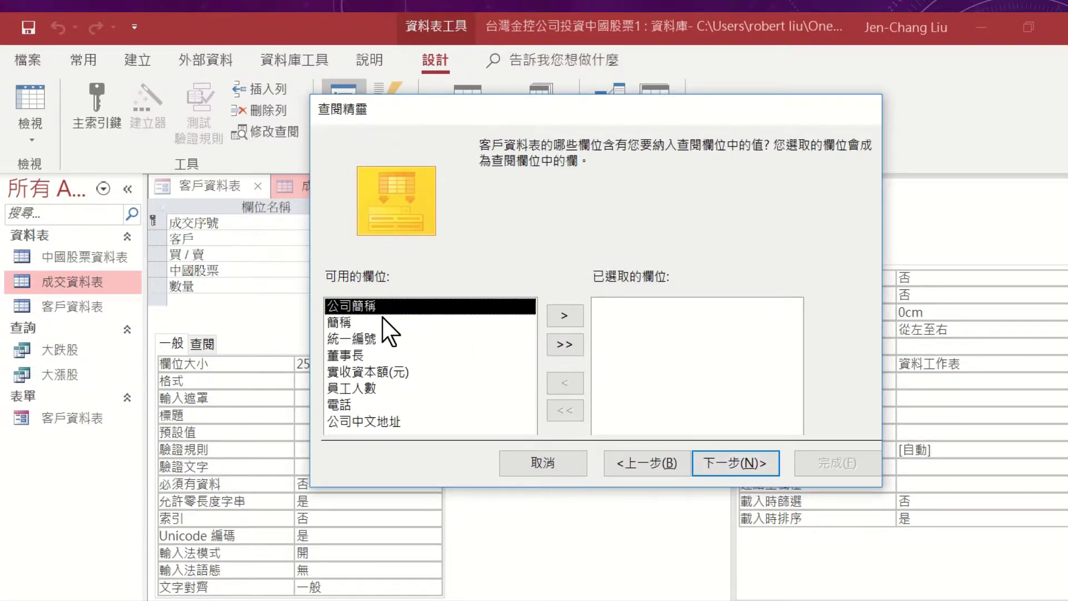
Include the 統一編號, 簡稱 and 董事長 fields, in that order, in the 客戶 lookup.
left_click(374, 339)
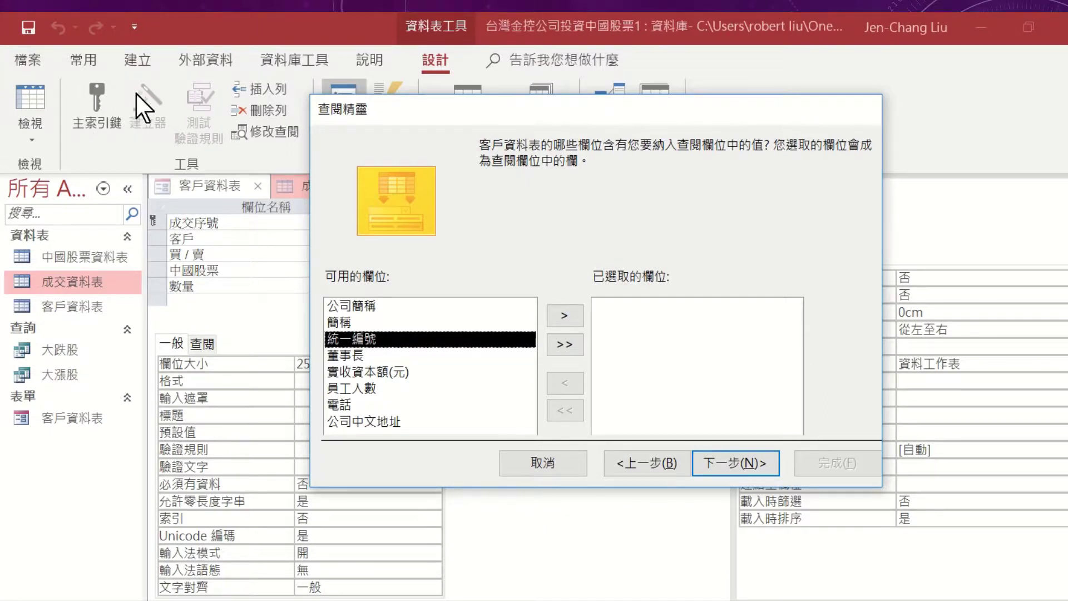
left_click(569, 318)
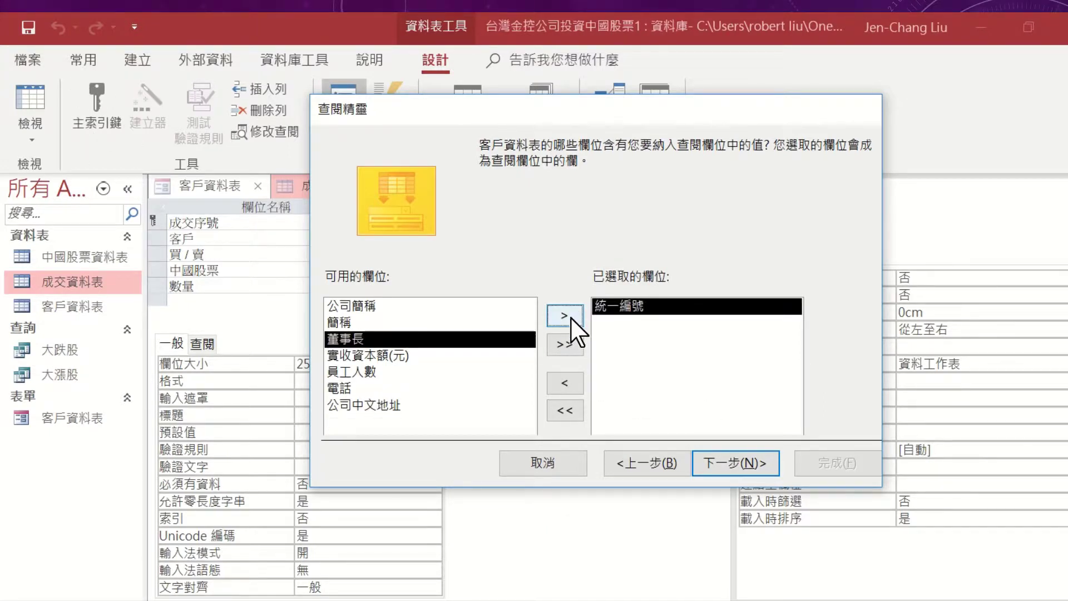
left_click(350, 322)
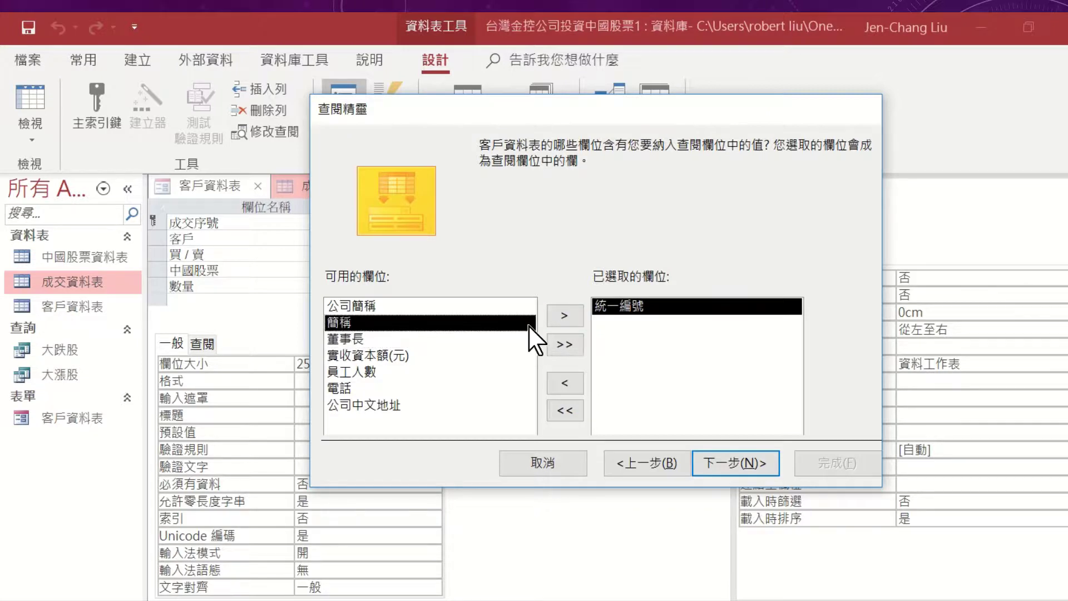
left_click(567, 313)
left_click(564, 316)
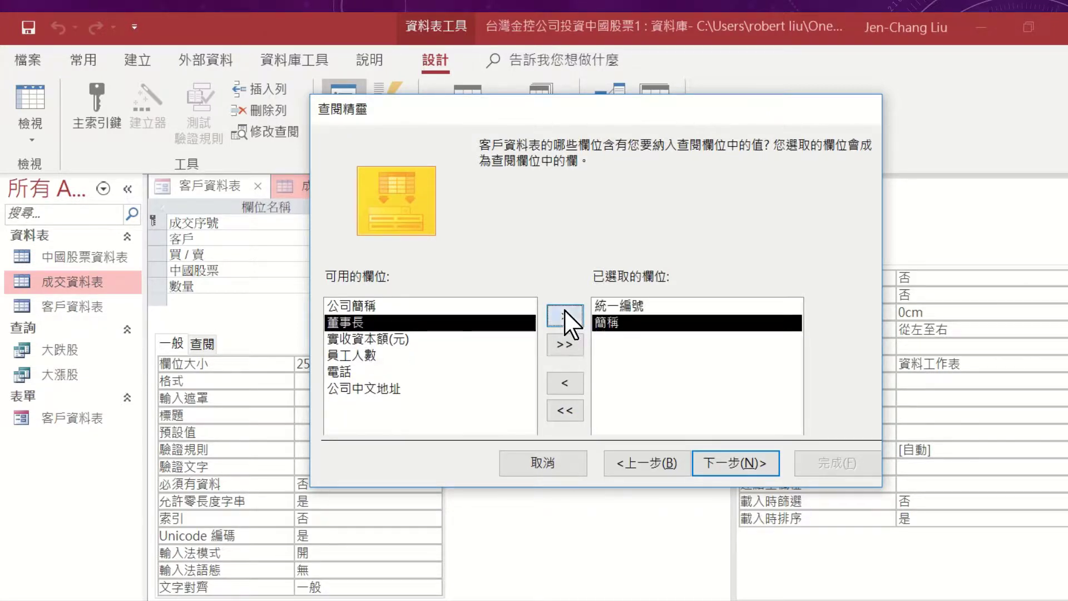
Sort the 客戶 lookup list by 簡稱 in ascending order.
left_click(729, 464)
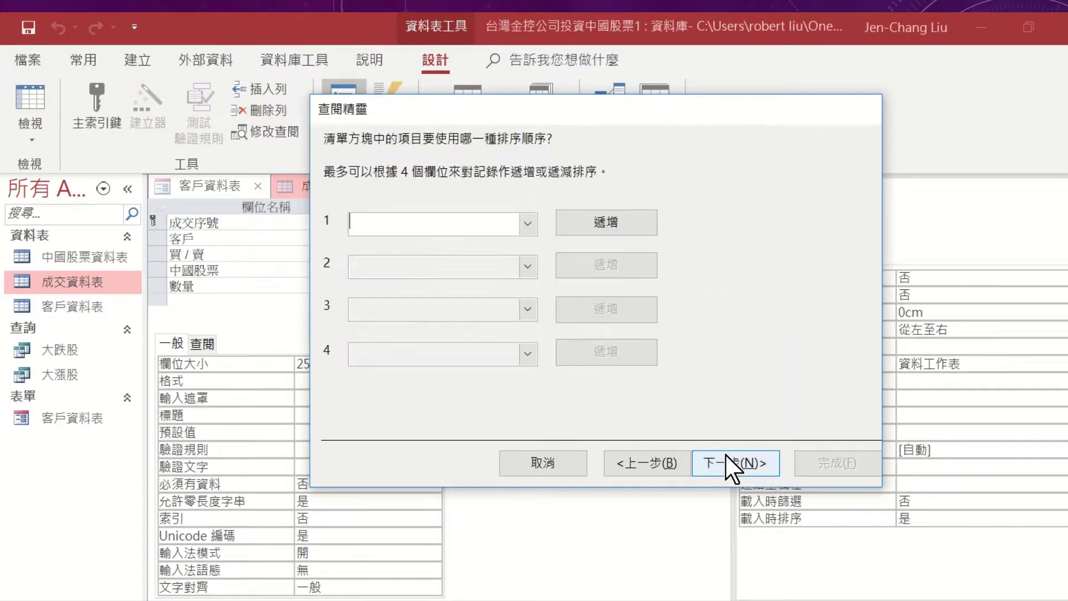
left_click(527, 223)
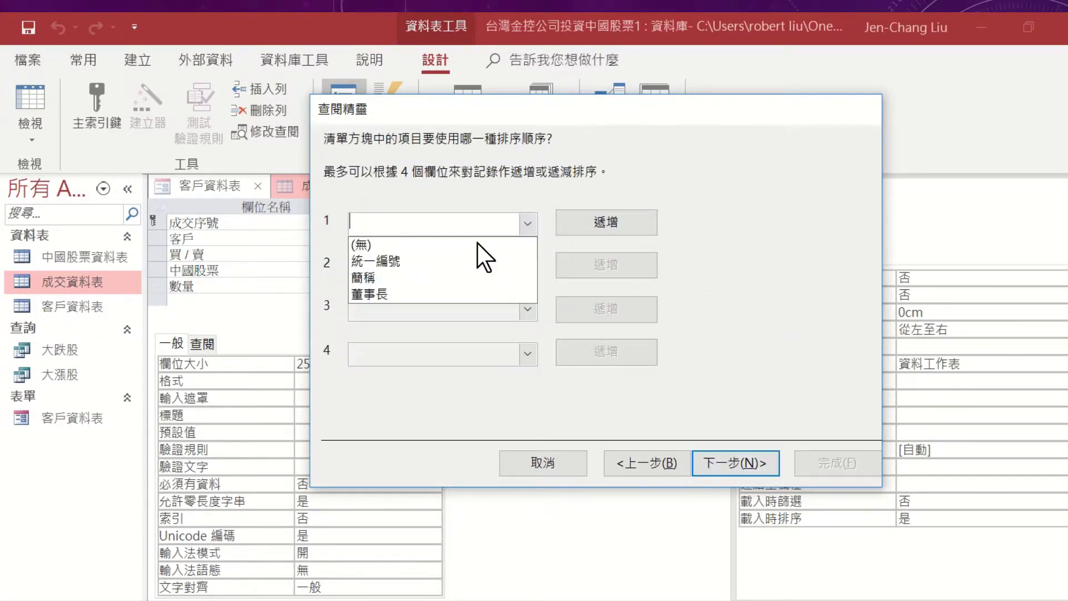
left_click(452, 277)
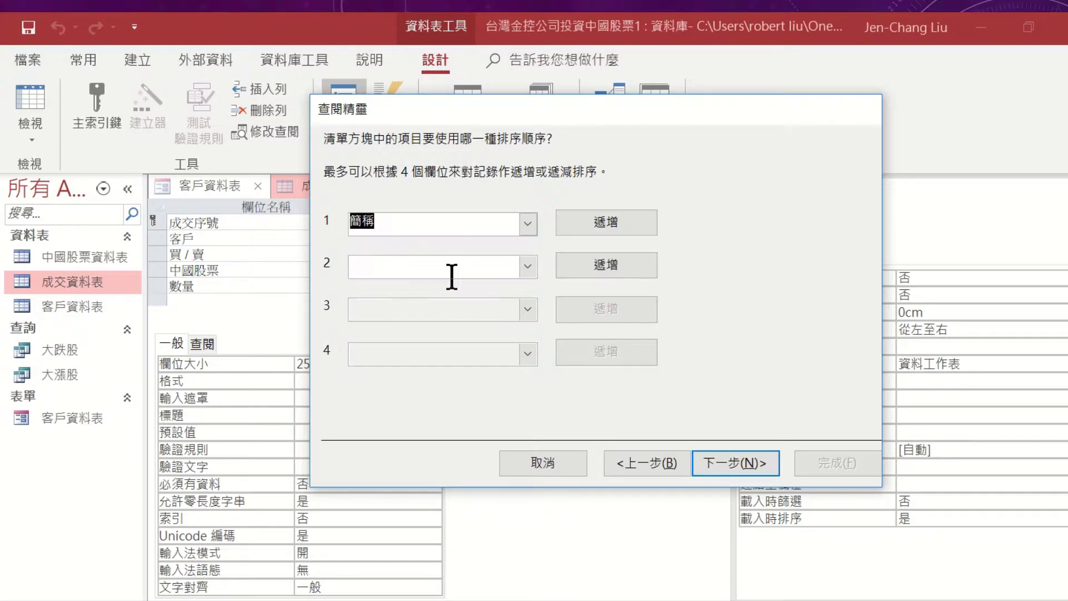
left_click(740, 462)
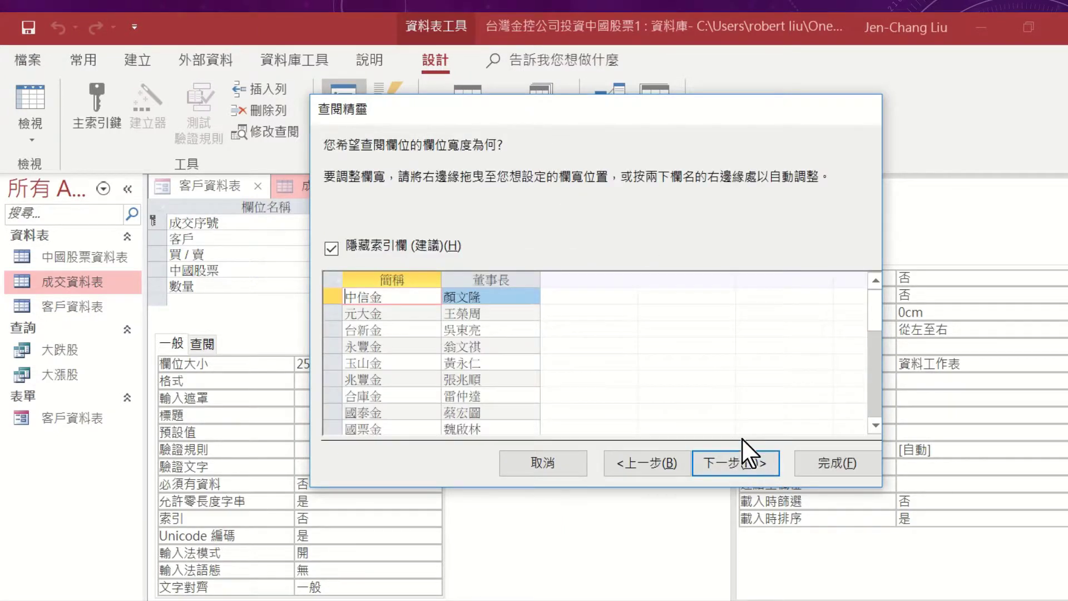
Finish the 客戶 lookup with the key column hidden and data integrity enabled with 限制刪除, saving the table over the previous version.
left_click(399, 314)
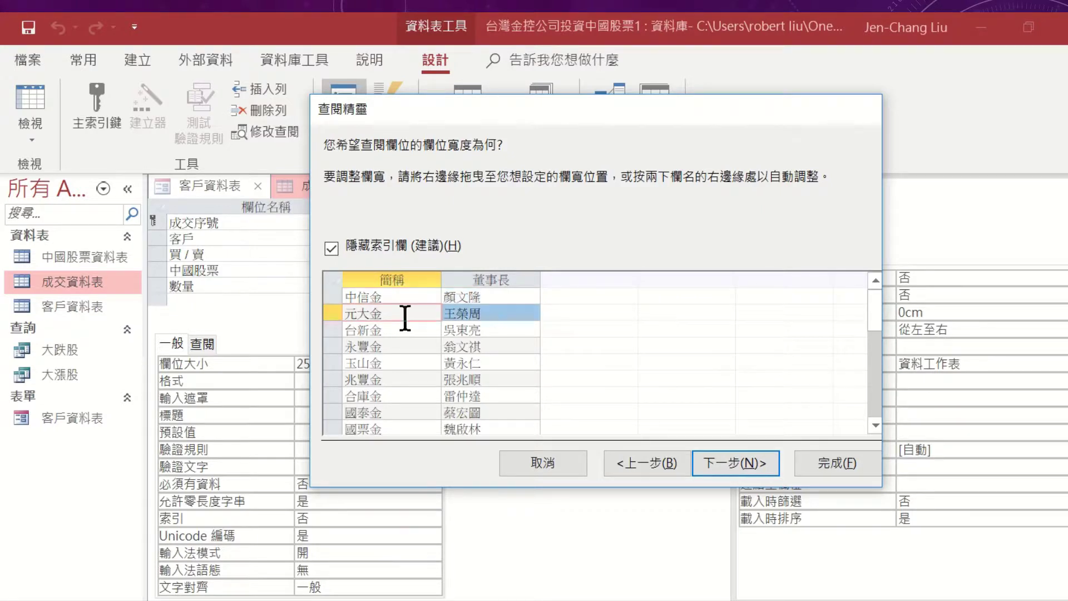
left_click(744, 464)
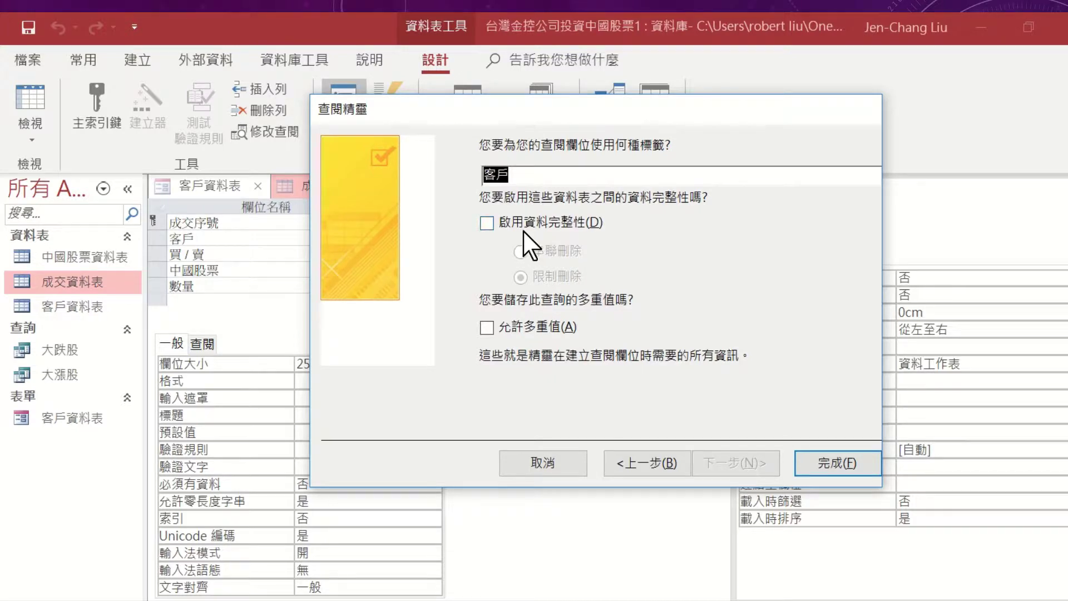
left_click(524, 224)
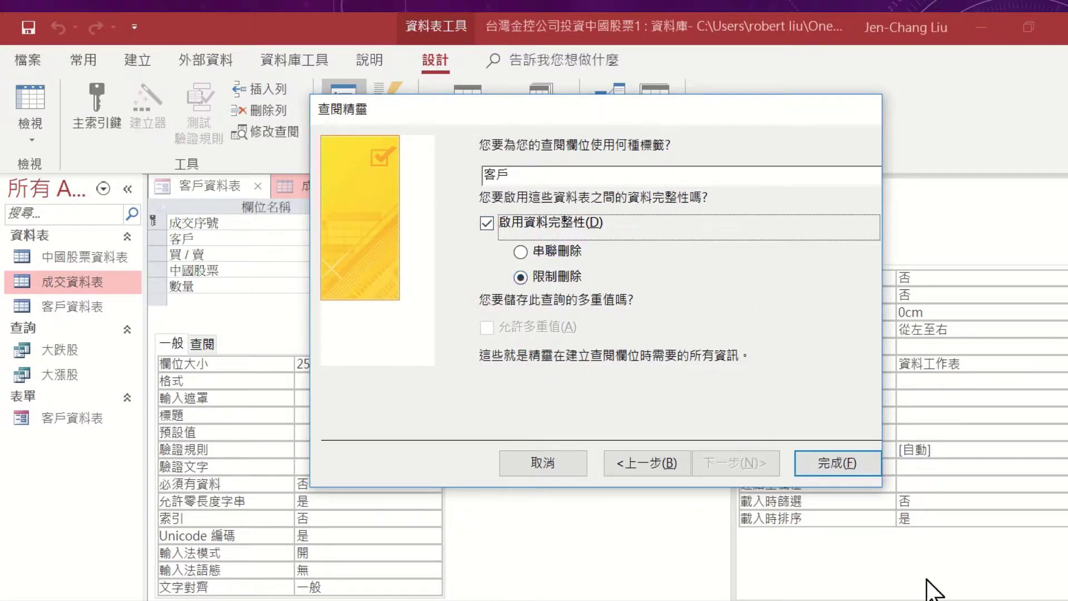
left_click(837, 465)
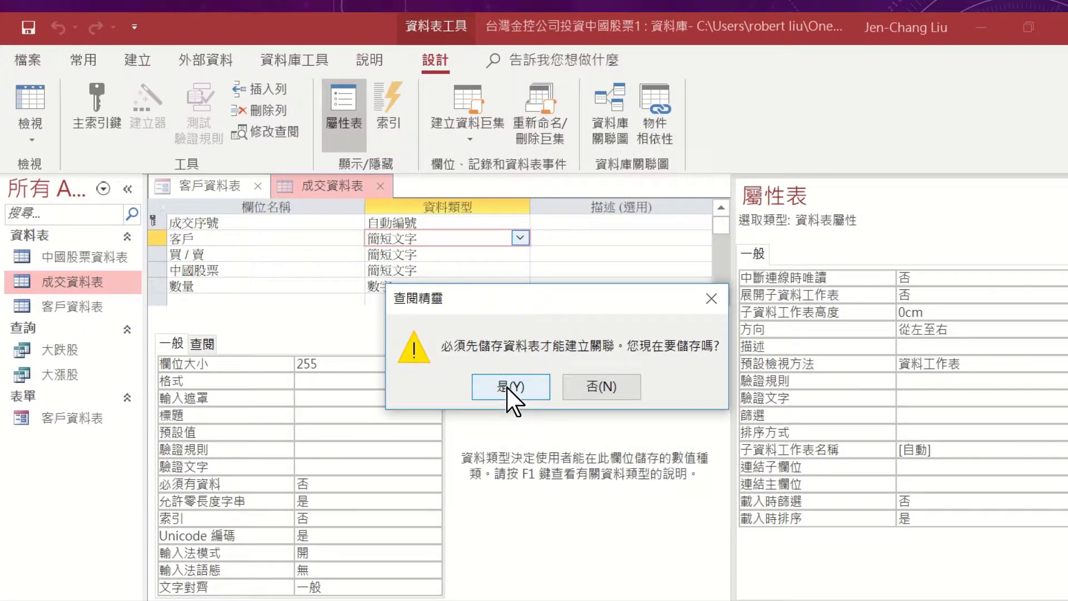
left_click(508, 388)
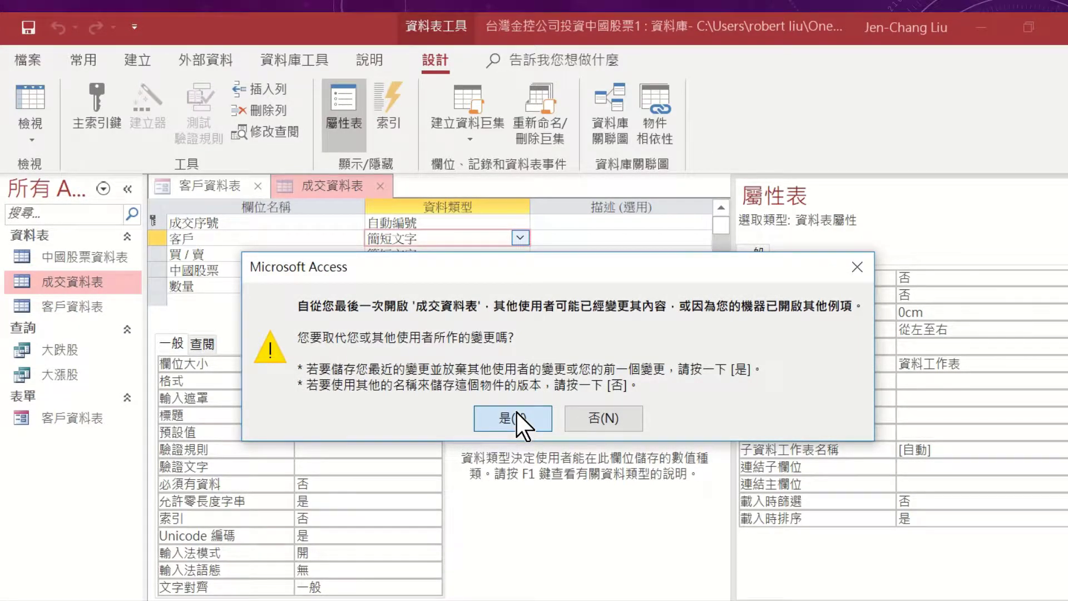
left_click(517, 415)
left_click(551, 389)
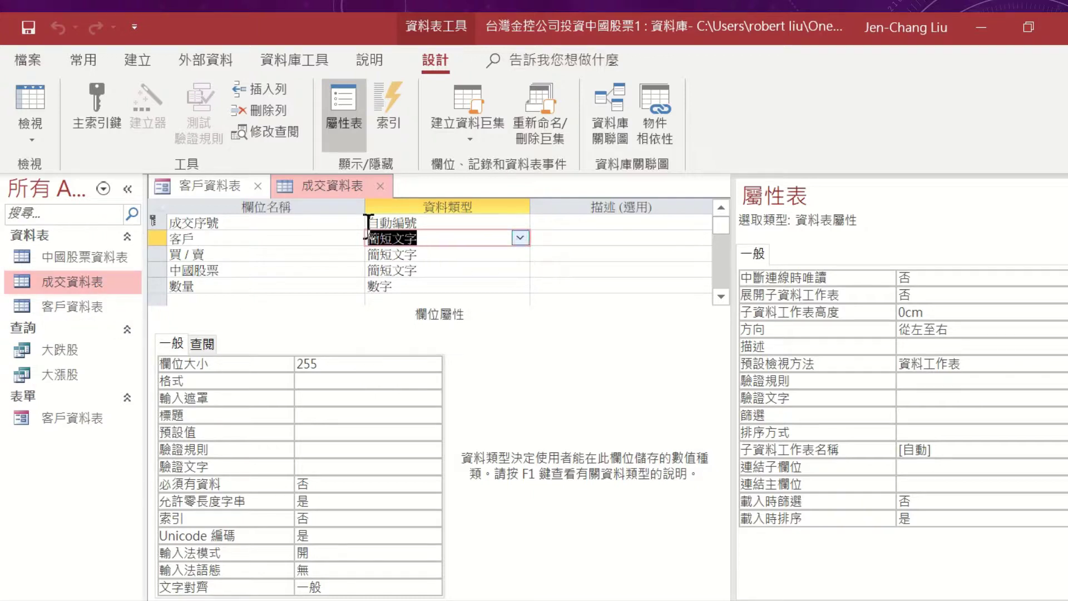
Switch 成交資料表 to datasheet view and choose 合庫金 as the 客戶 of the first record.
left_click(33, 137)
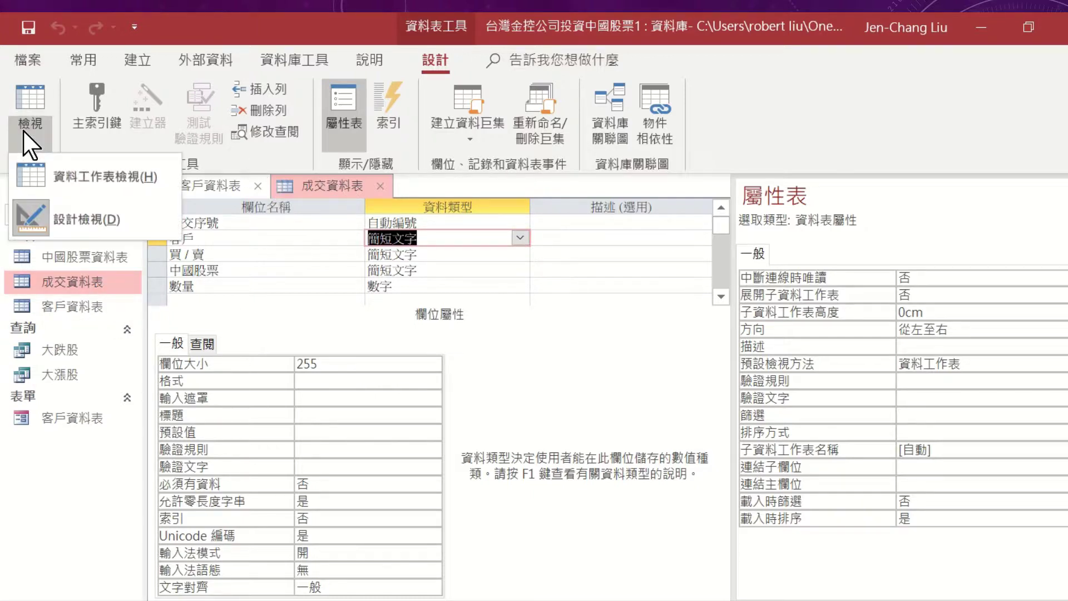
left_click(53, 176)
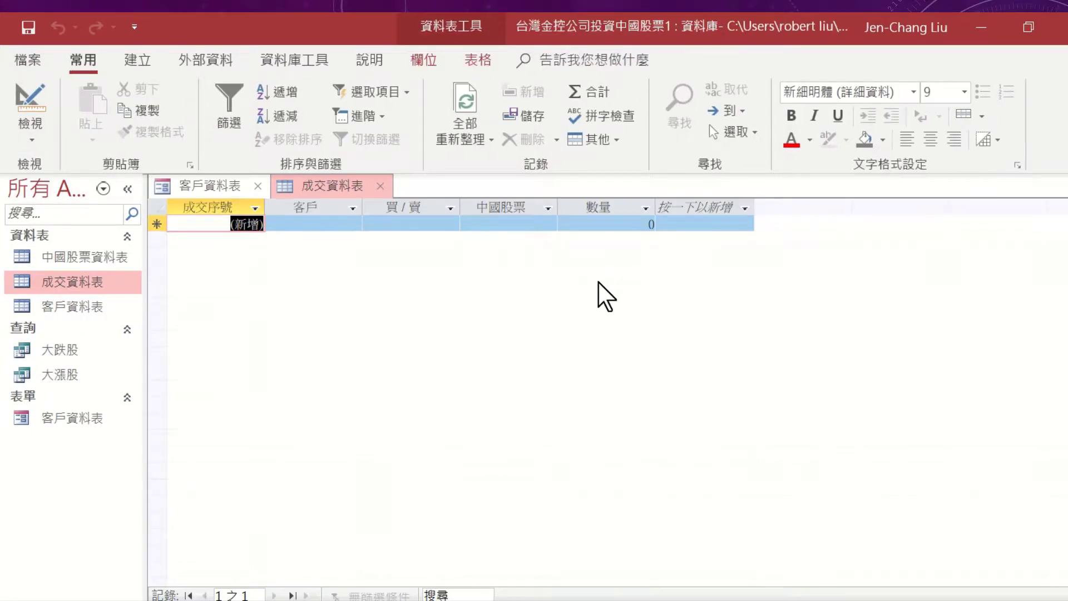
left_click(585, 222)
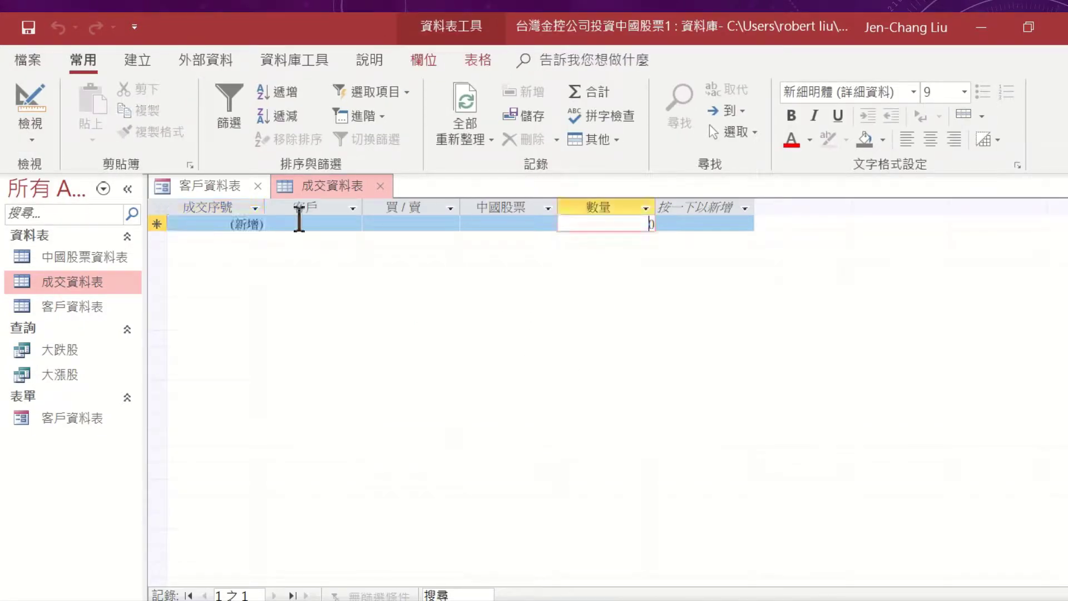
left_click(311, 224)
left_click(352, 224)
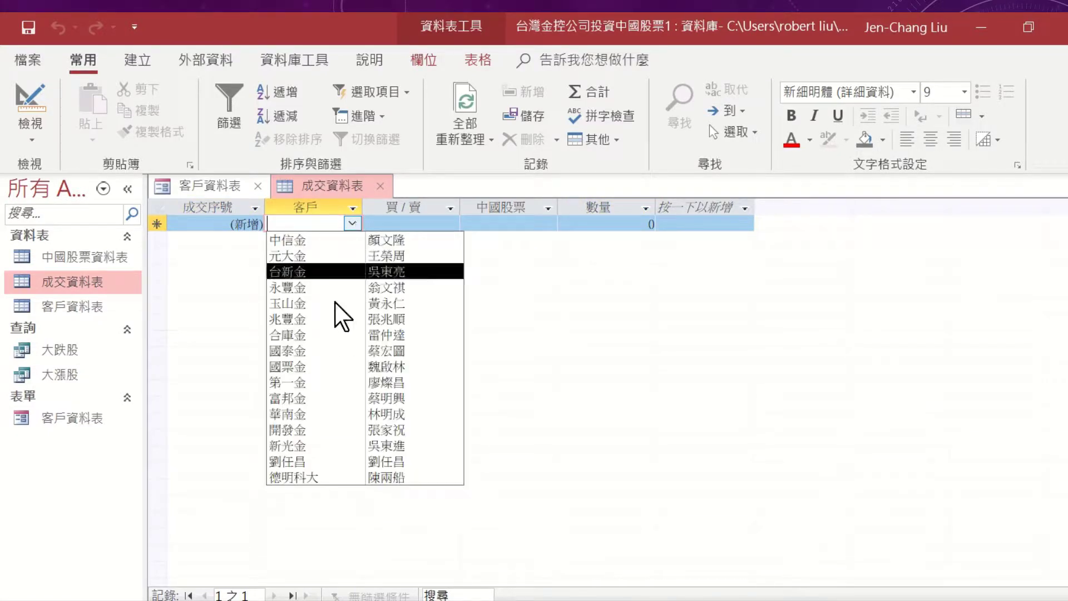
left_click(341, 271)
Set the first record's 買 / 賣 field to 買.
left_click(437, 225)
left_click(450, 224)
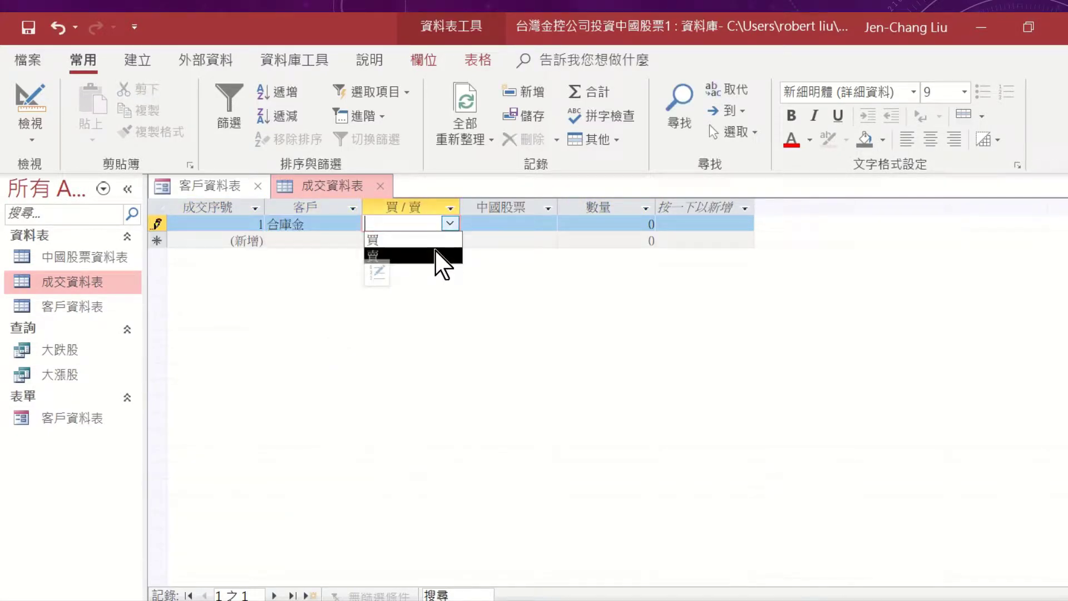
left_click(427, 240)
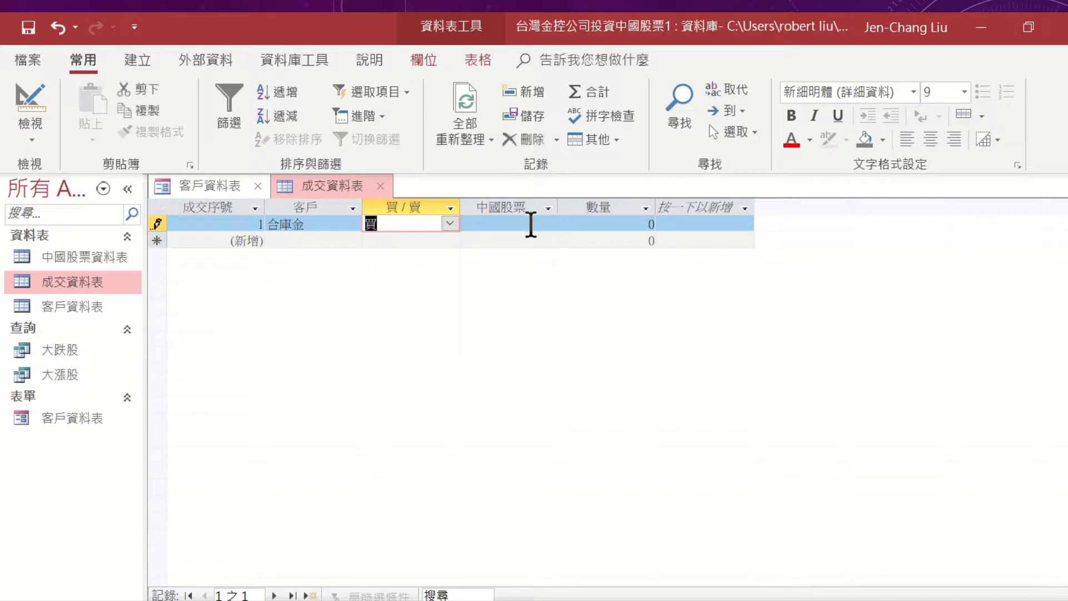
Choose 蘇州邁為科技 as the first record's 中國股票 and enter 10 as its 數量.
left_click(534, 223)
left_click(548, 223)
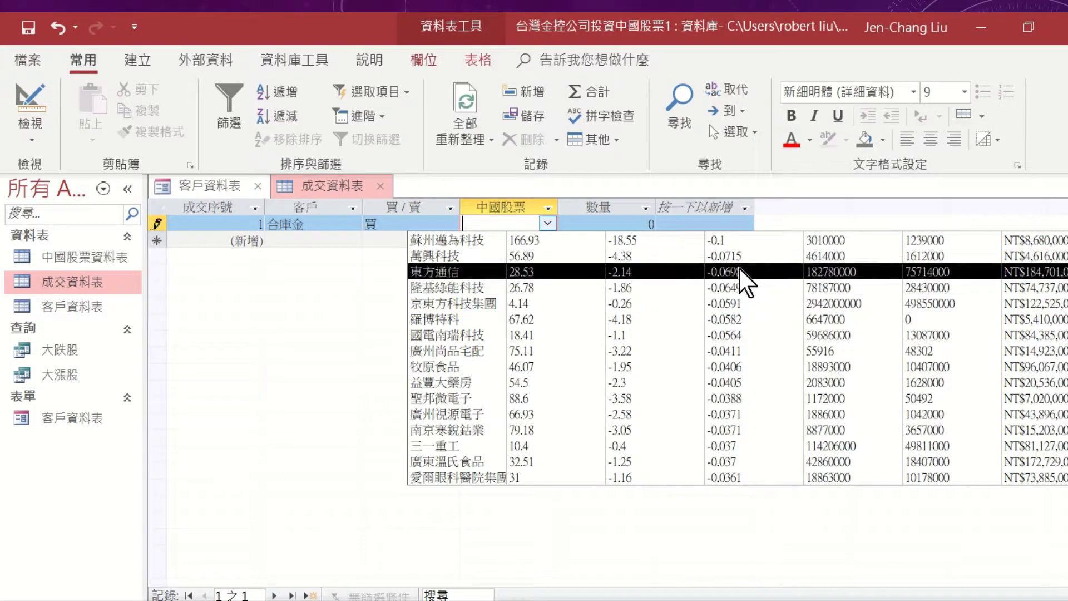
left_click(745, 240)
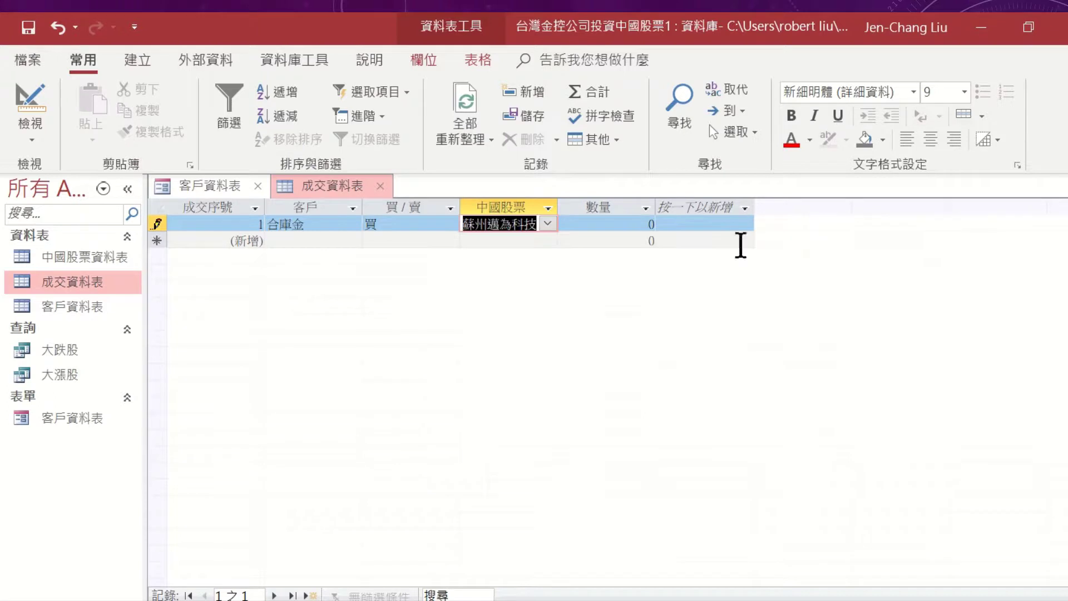
left_click(616, 223)
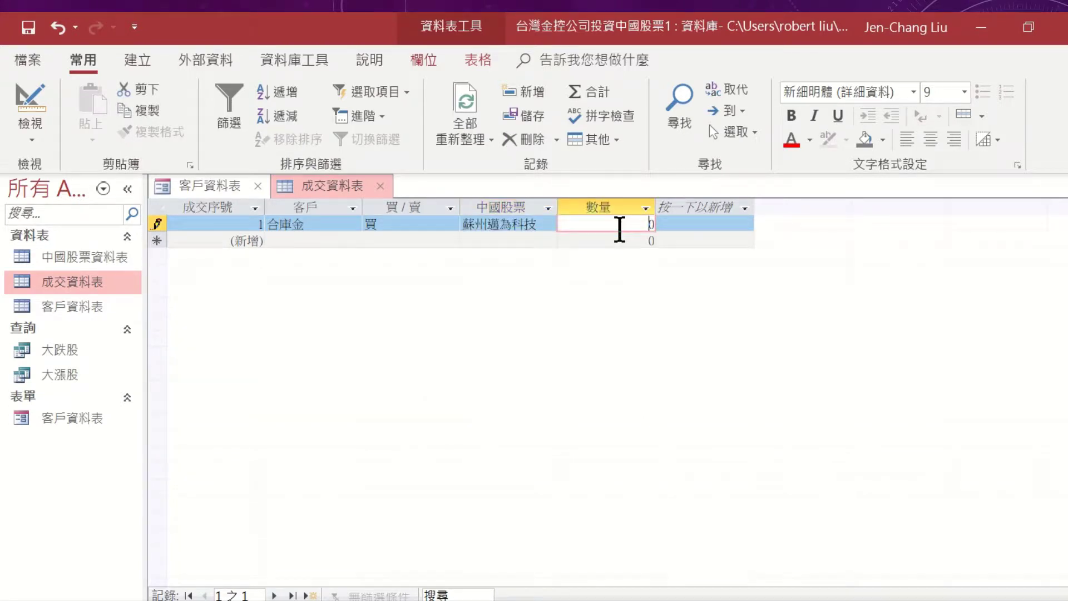
Start the second record with 合庫金 as the 客戶 and 賣 as the 買 / 賣 value.
left_click(328, 241)
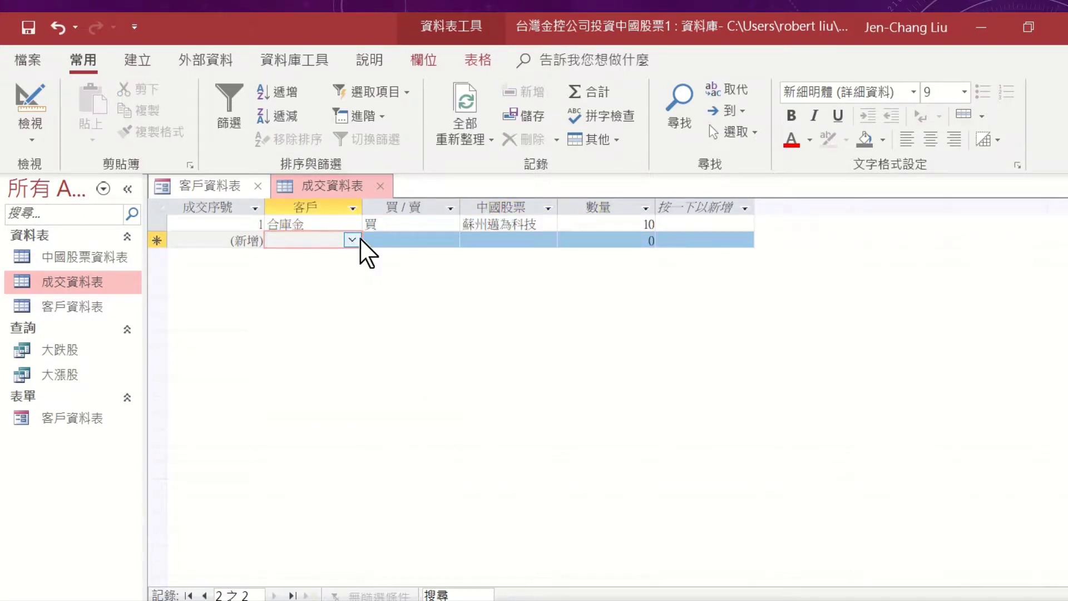
left_click(352, 240)
left_click(314, 296)
left_click(439, 241)
left_click(448, 240)
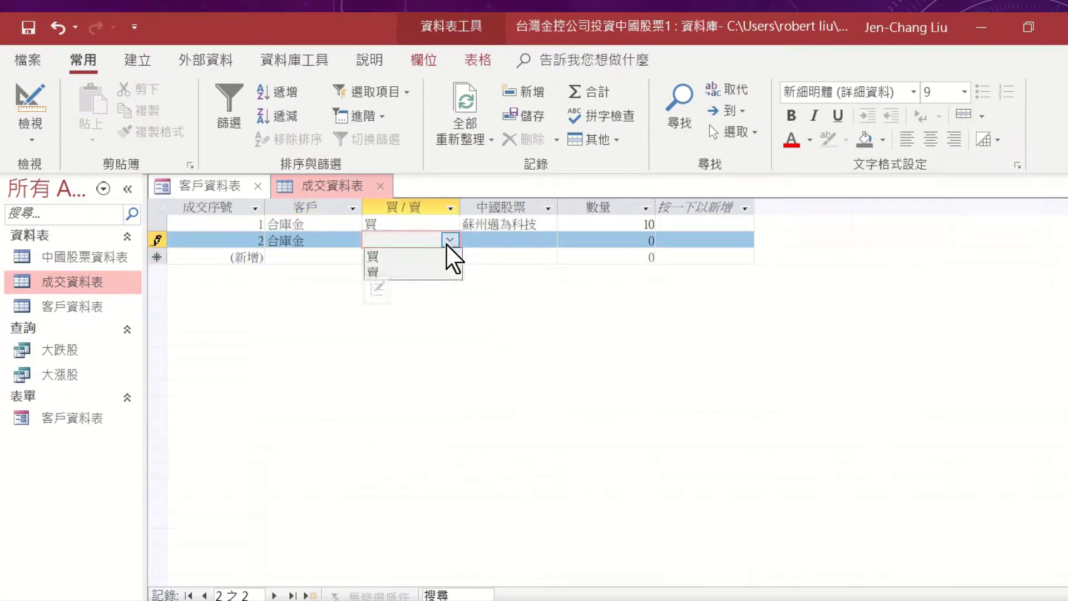
left_click(422, 273)
Choose 中國人民保險 as the second record's 中國股票 and enter 11110 as its 數量.
left_click(527, 240)
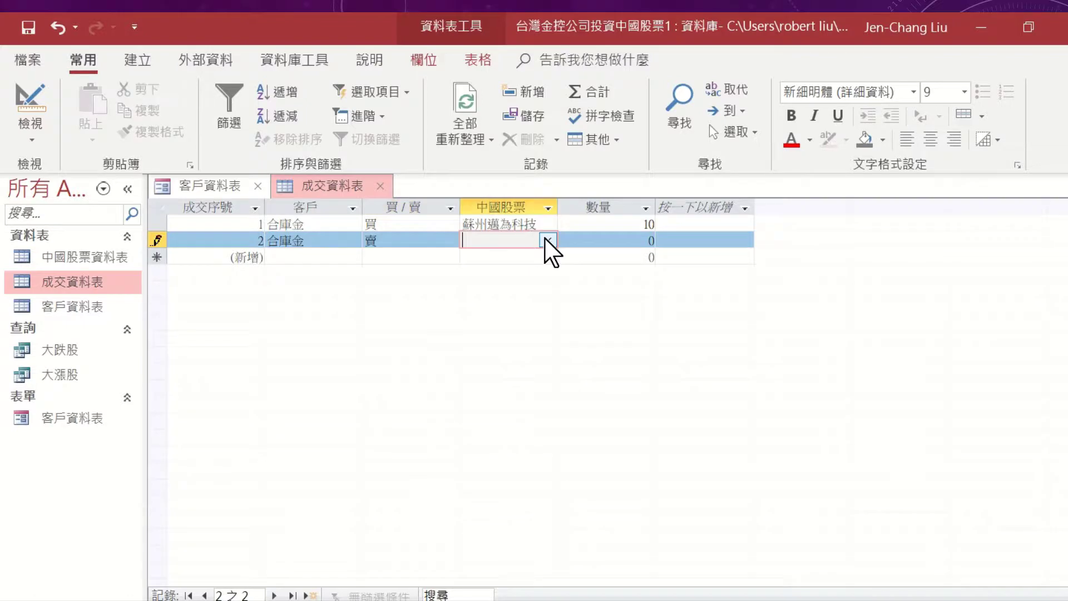
left_click(547, 240)
scroll(527, 339, "down", 10)
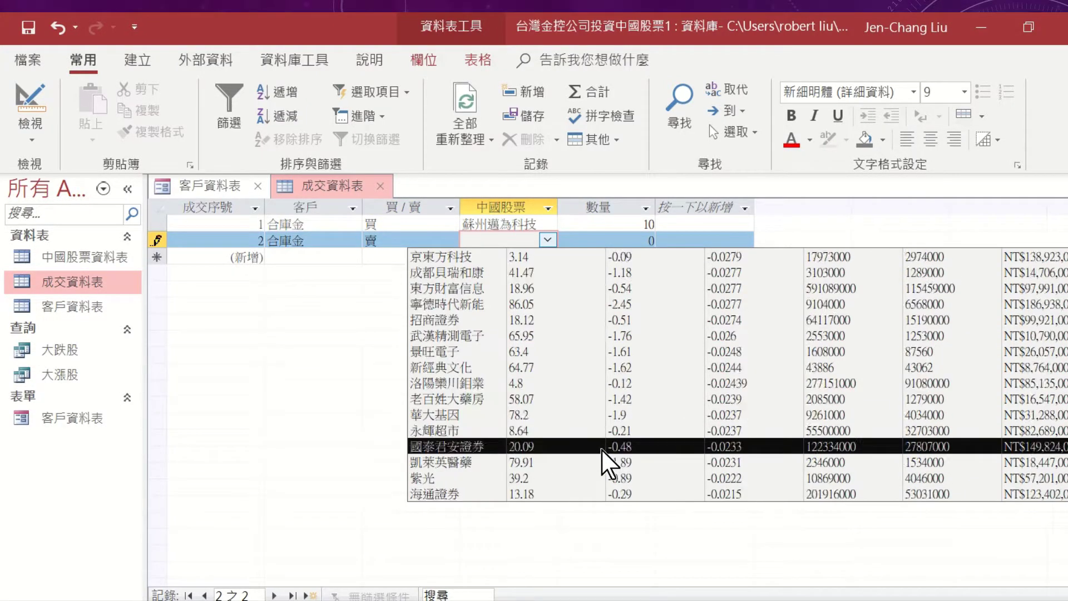
scroll(585, 454, "down", 10)
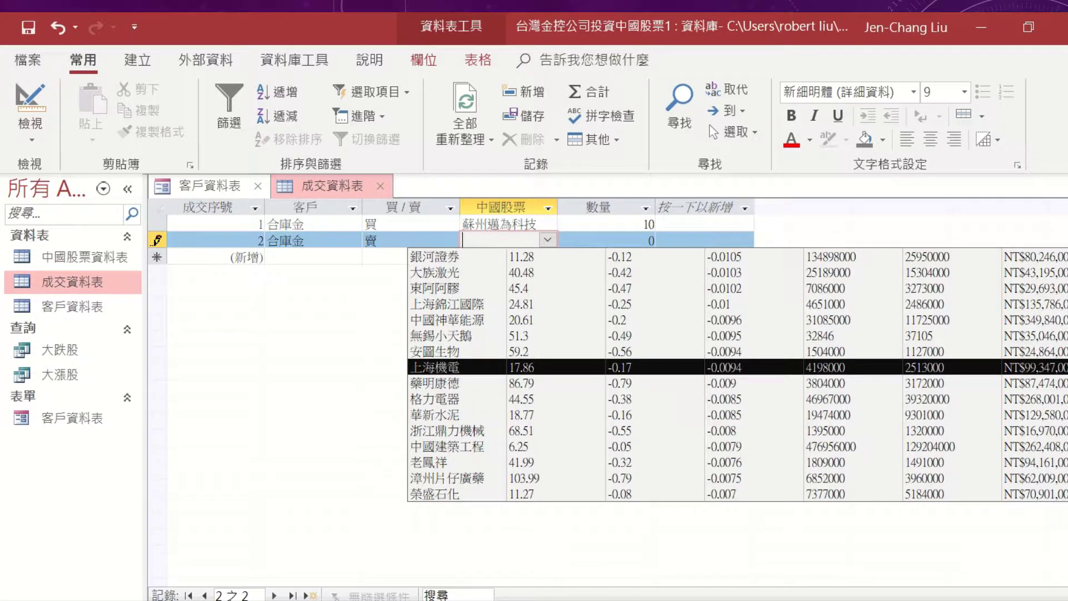
scroll(774, 418, "down", 3)
left_click(639, 494)
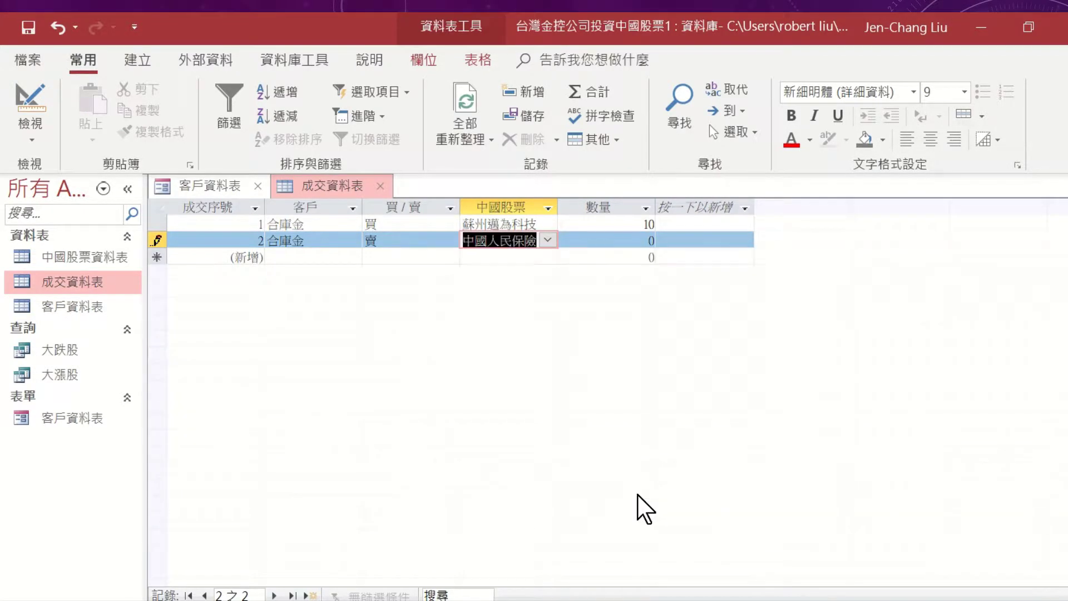
left_click(648, 257)
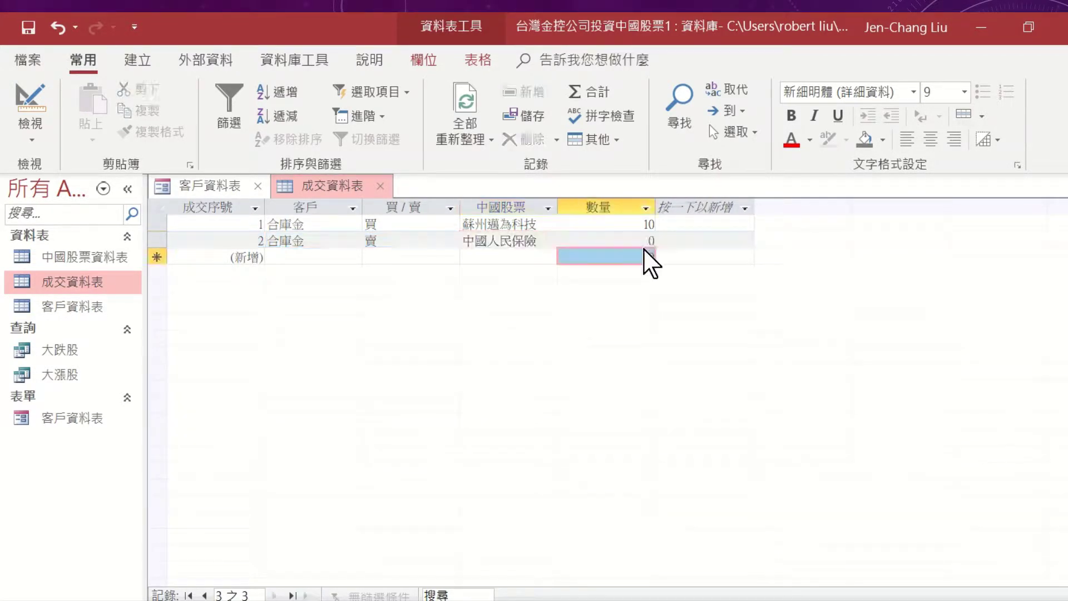
left_click(632, 239)
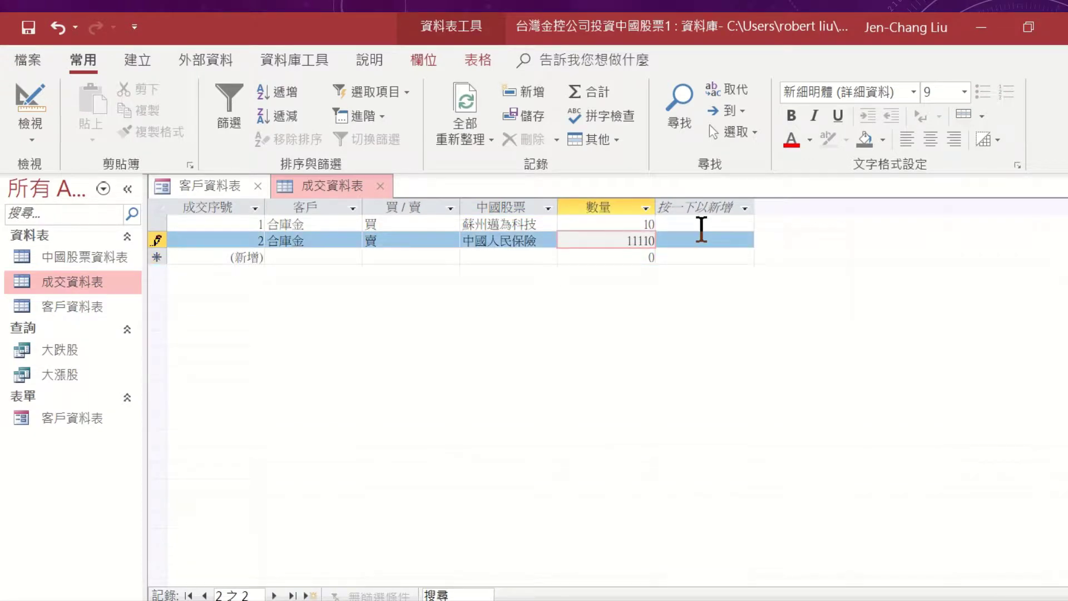
left_click(355, 255)
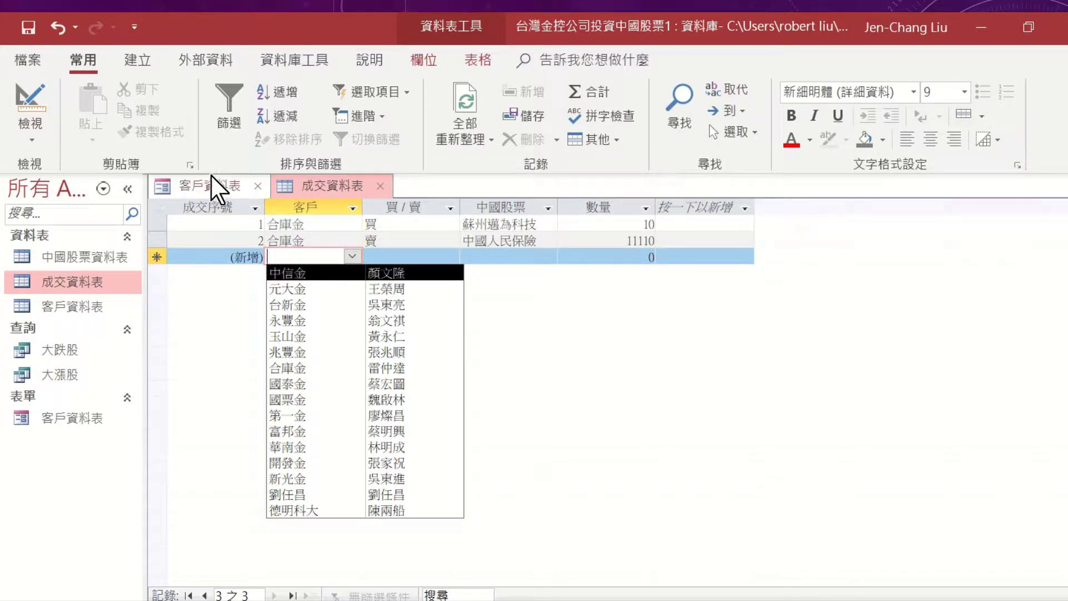
left_click(186, 370)
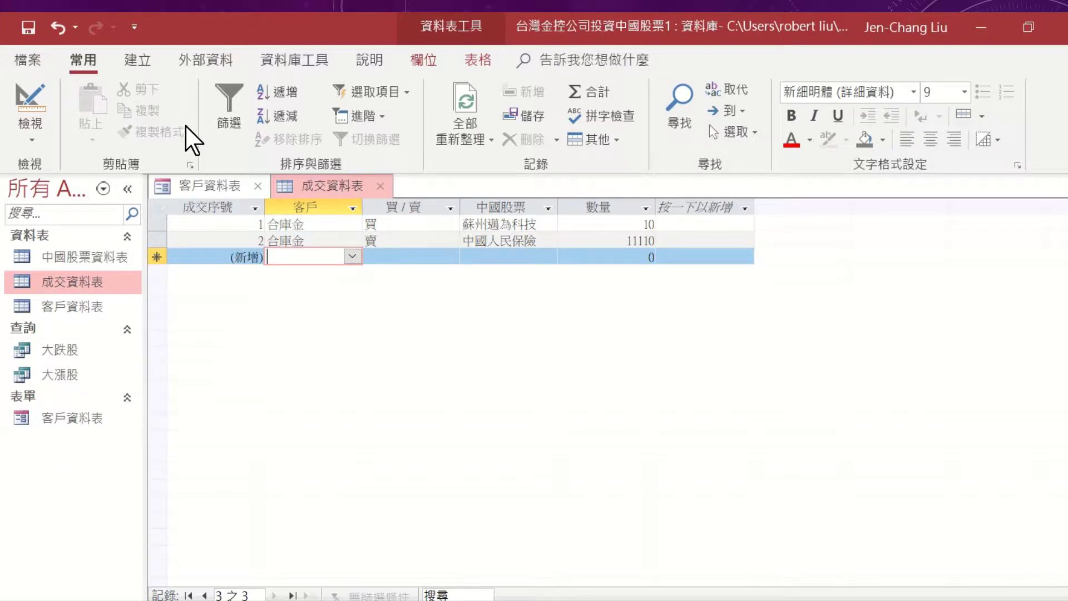
Start a new form with the Form Wizard based on 成交資料表, including all of its fields.
left_click(139, 61)
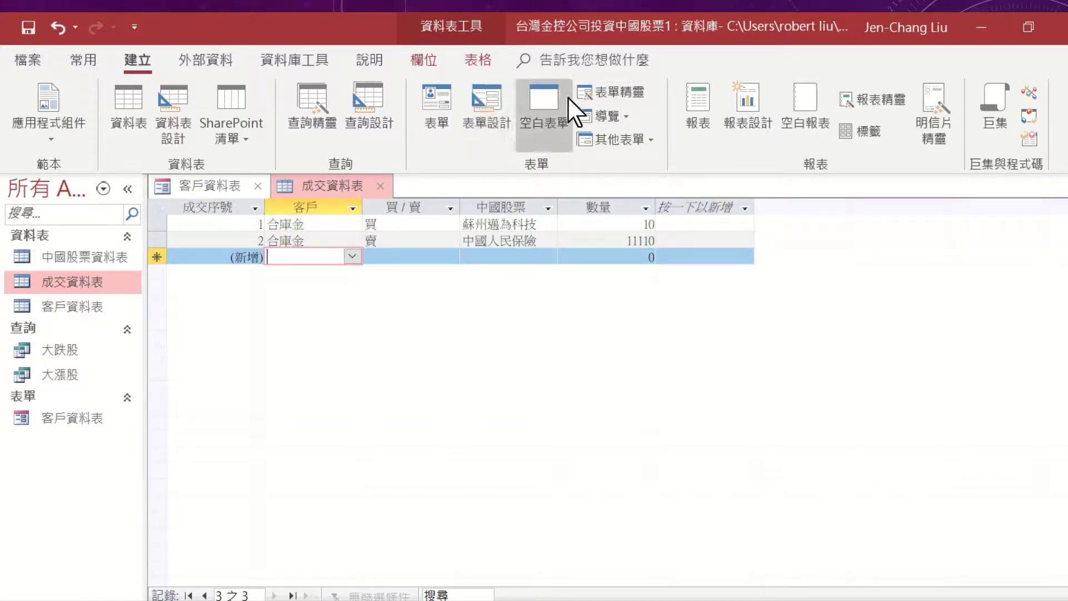
left_click(619, 93)
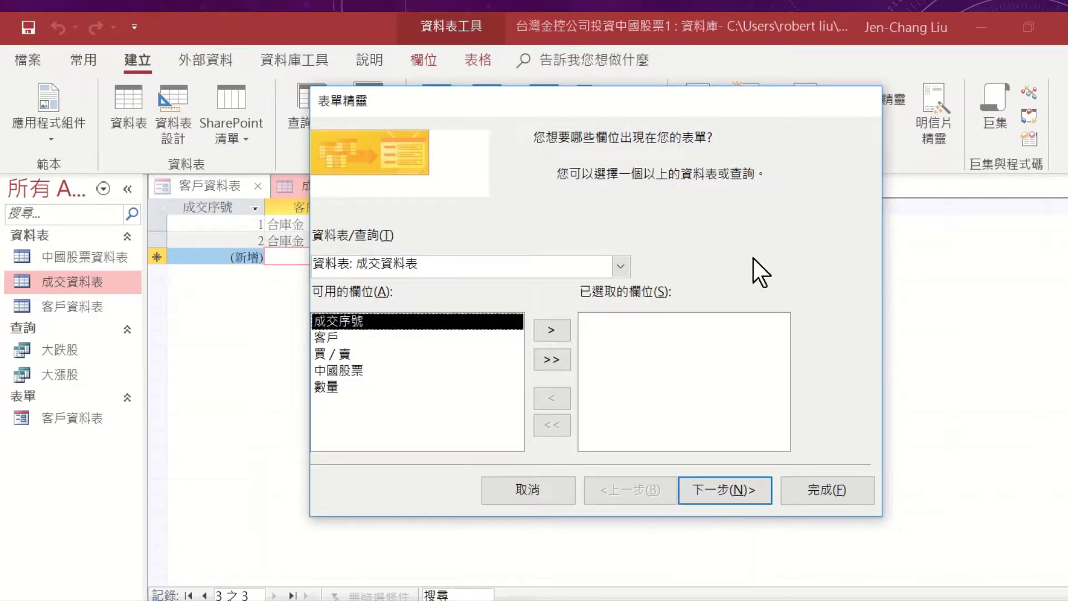
left_click(551, 359)
left_click(717, 491)
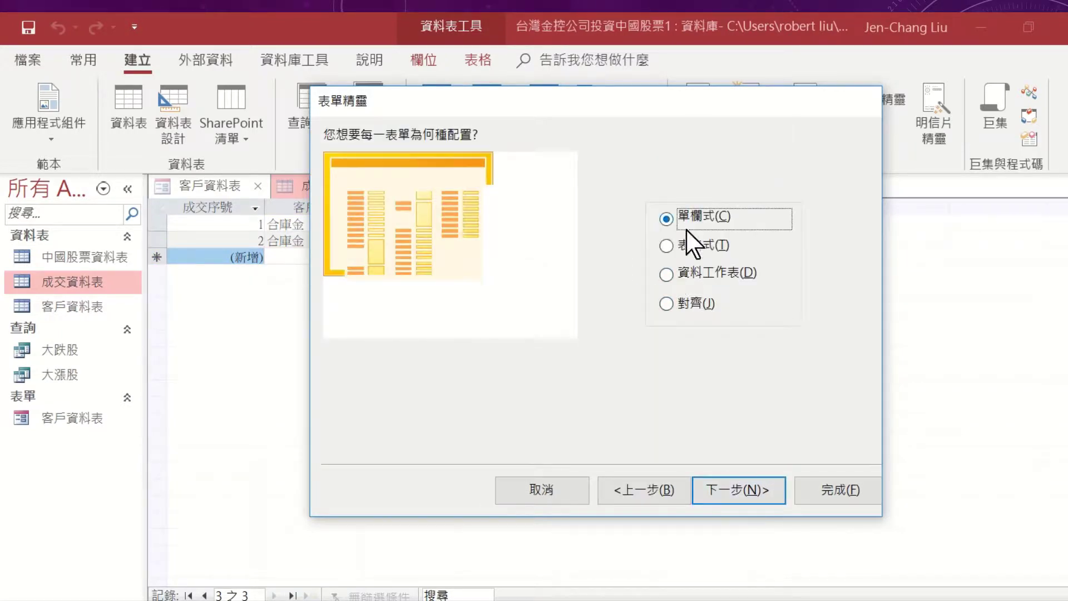
Give the form the 表格式 layout and finish it with the title 成交資料表, opening it for viewing and data entry.
left_click(667, 245)
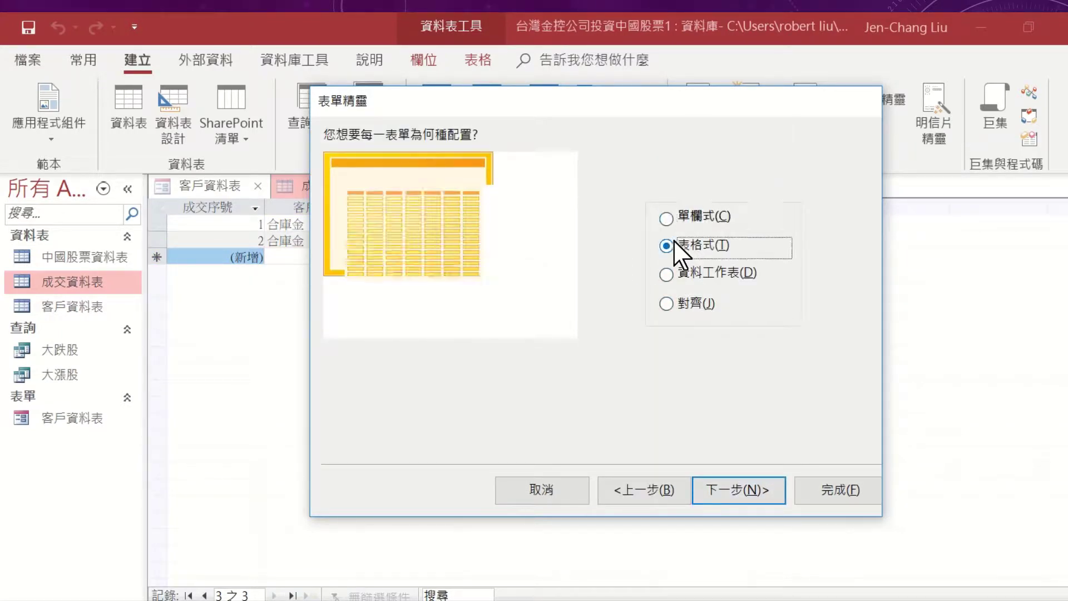
left_click(747, 490)
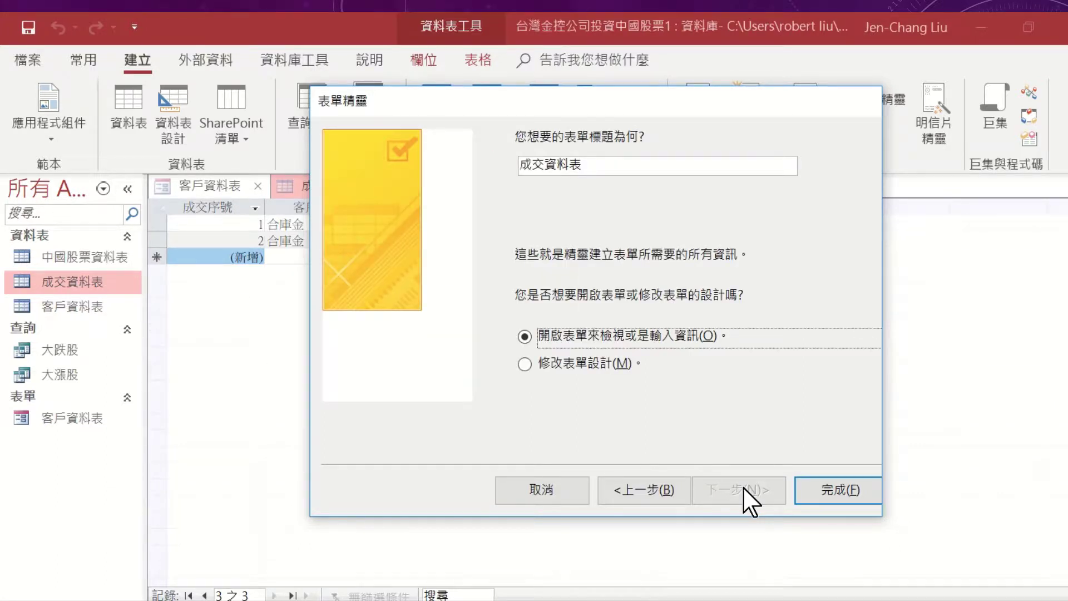
left_click(543, 364)
left_click(541, 337)
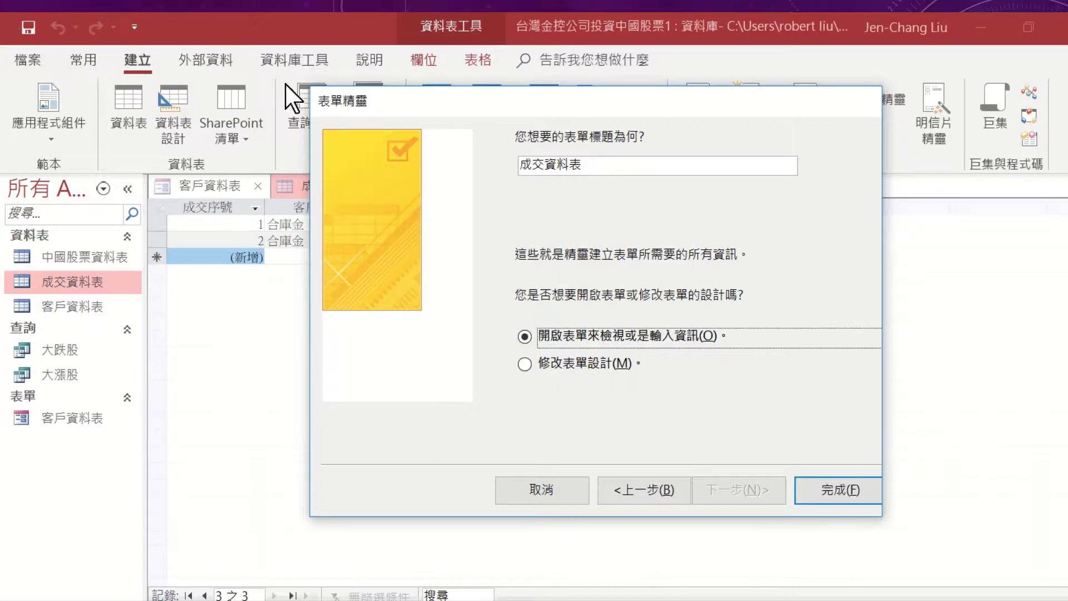
left_click_drag(425, 99, 418, 179)
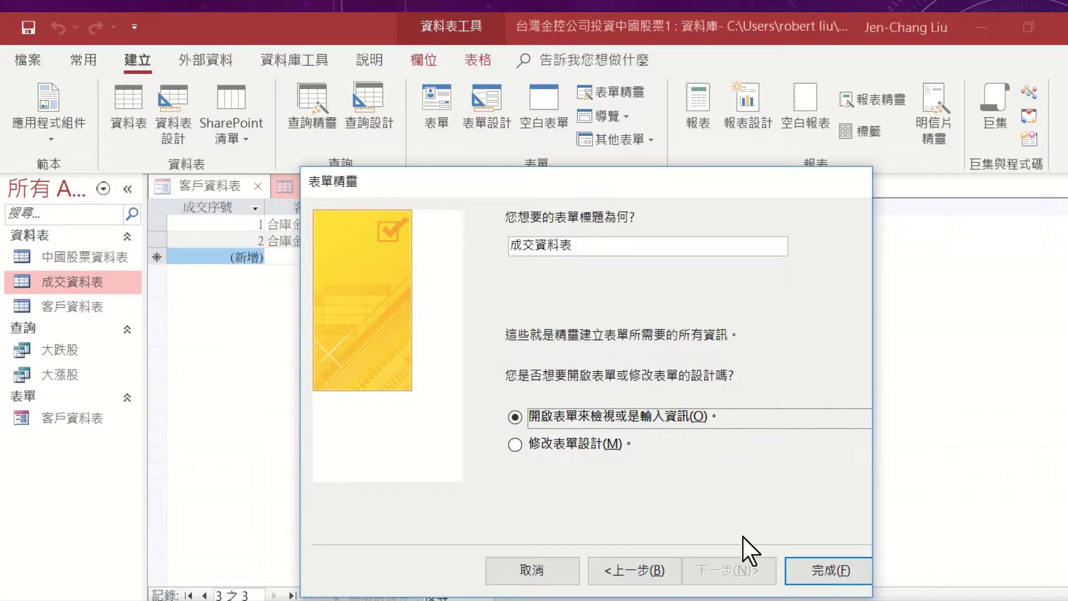
left_click(828, 570)
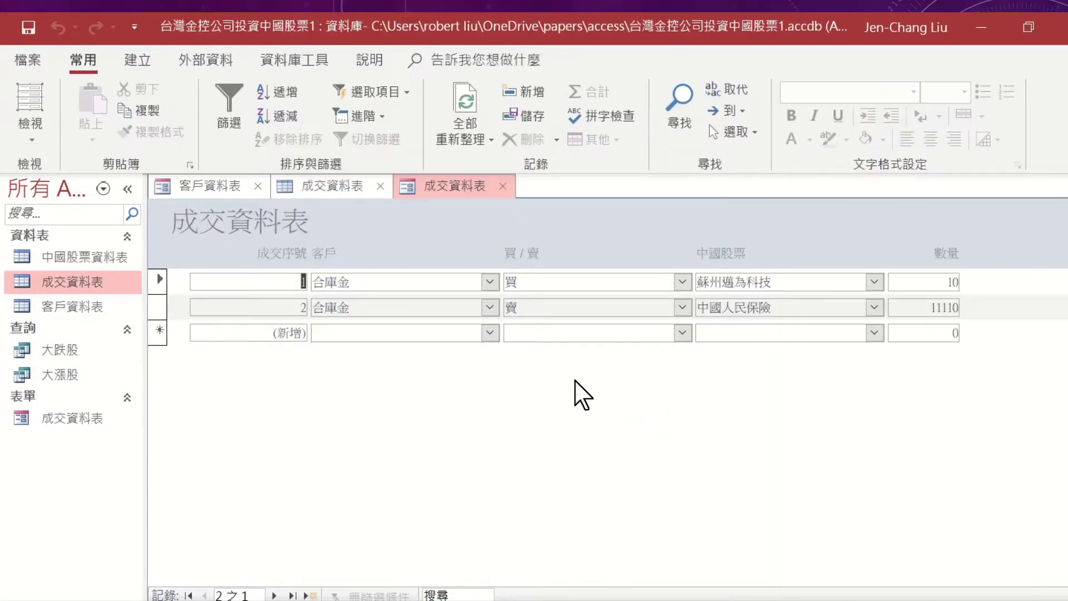
Switch the 成交資料表 form to design view and narrow the 客戶 combo box in 詳細資料 to end near the 6 cm ruler mark.
left_click(30, 142)
left_click(62, 248)
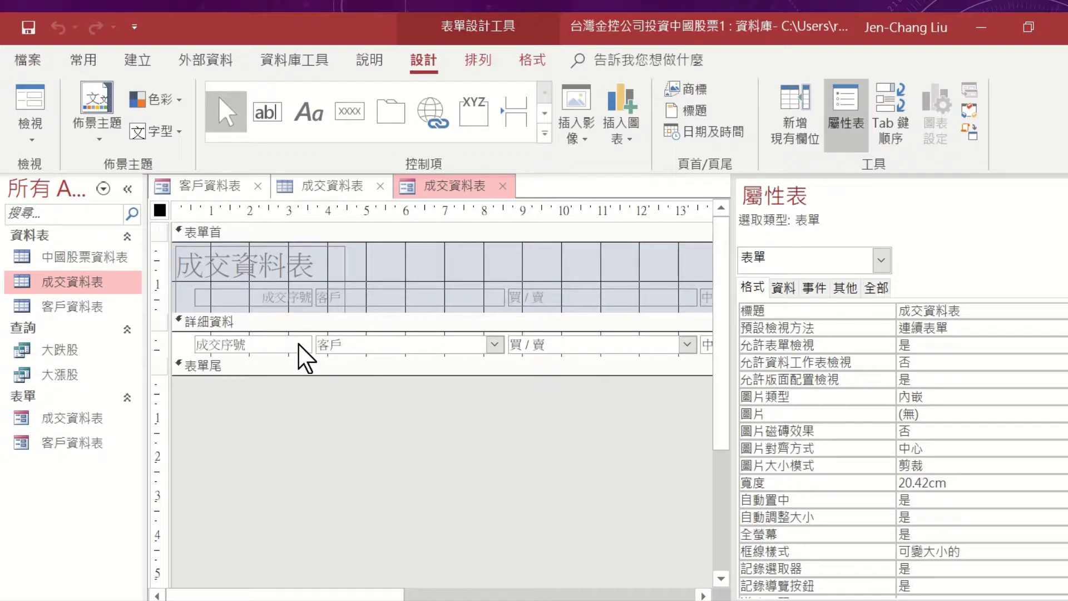
left_click(417, 343)
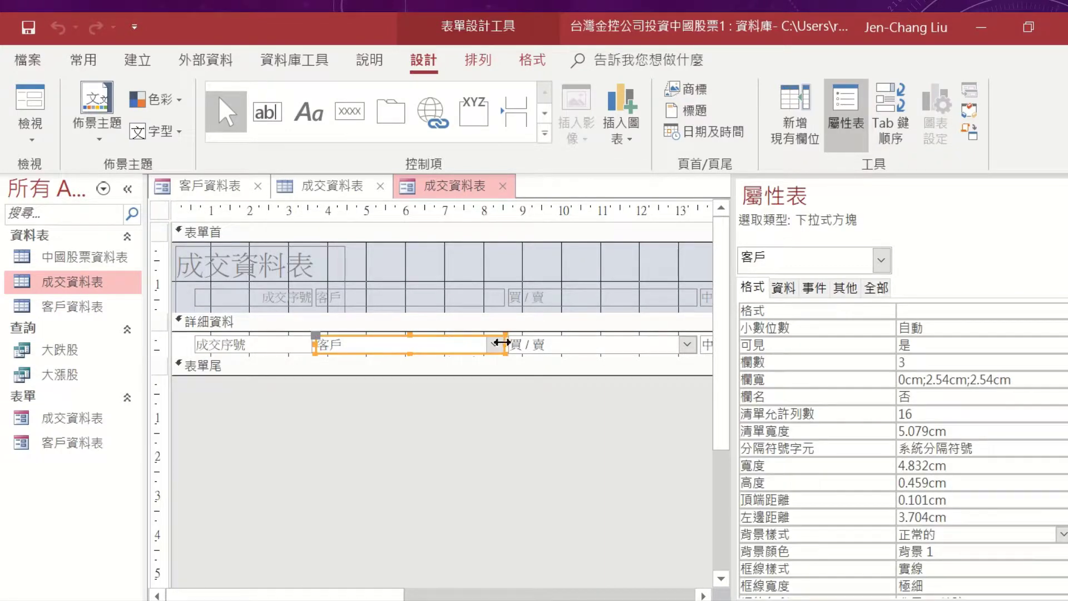
left_click_drag(502, 342, 416, 344)
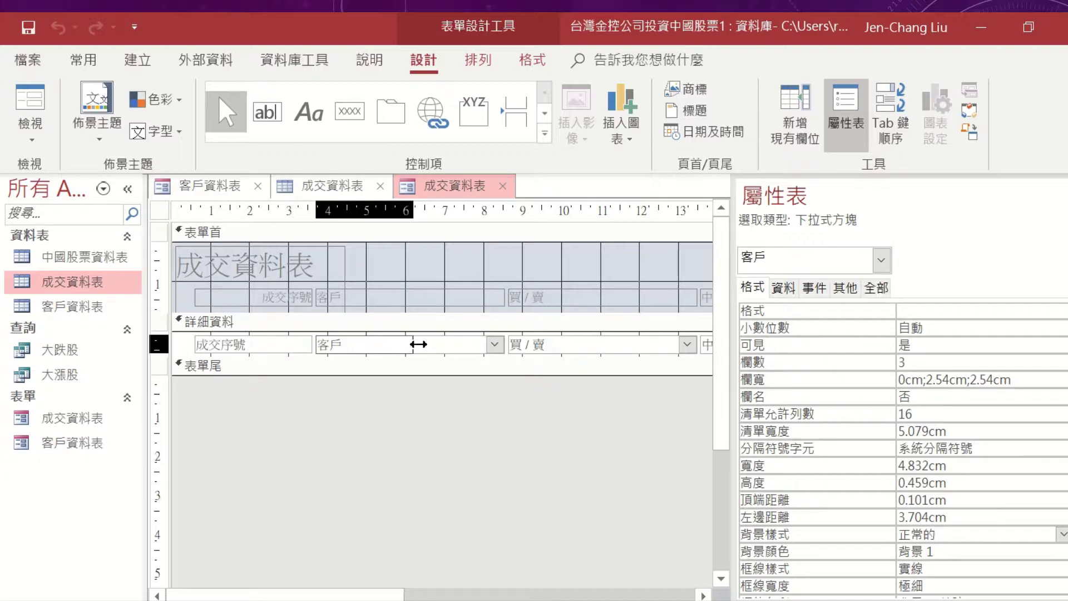
left_click_drag(417, 344, 412, 344)
Narrow the 買 / 賣 combo box to about 1.25 cm and place it beside 客戶, about 6.6 cm from the form's left edge.
left_click(576, 341)
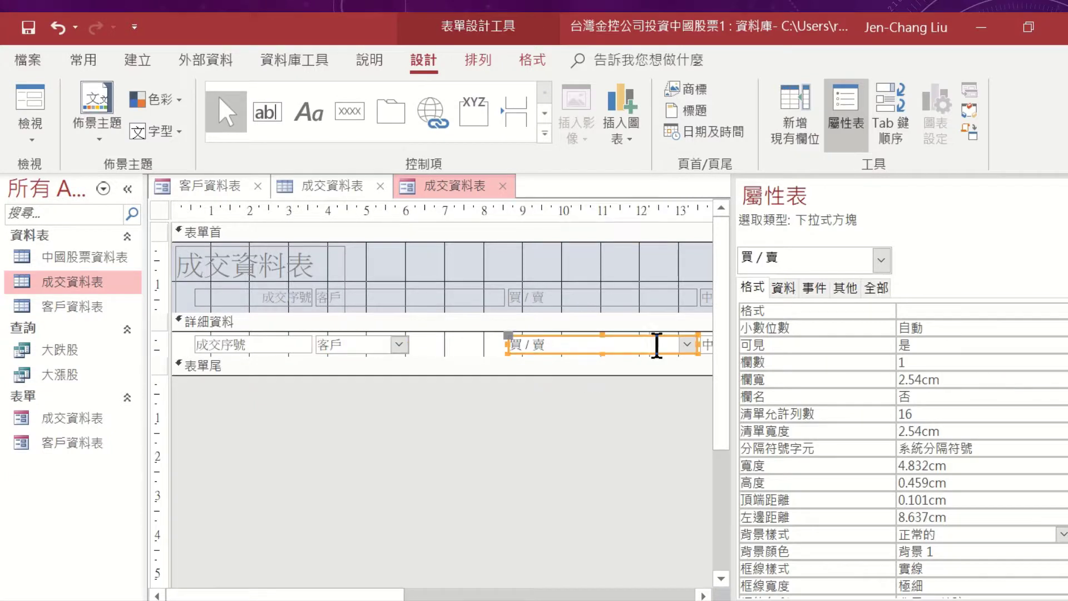
left_click_drag(698, 345, 439, 339)
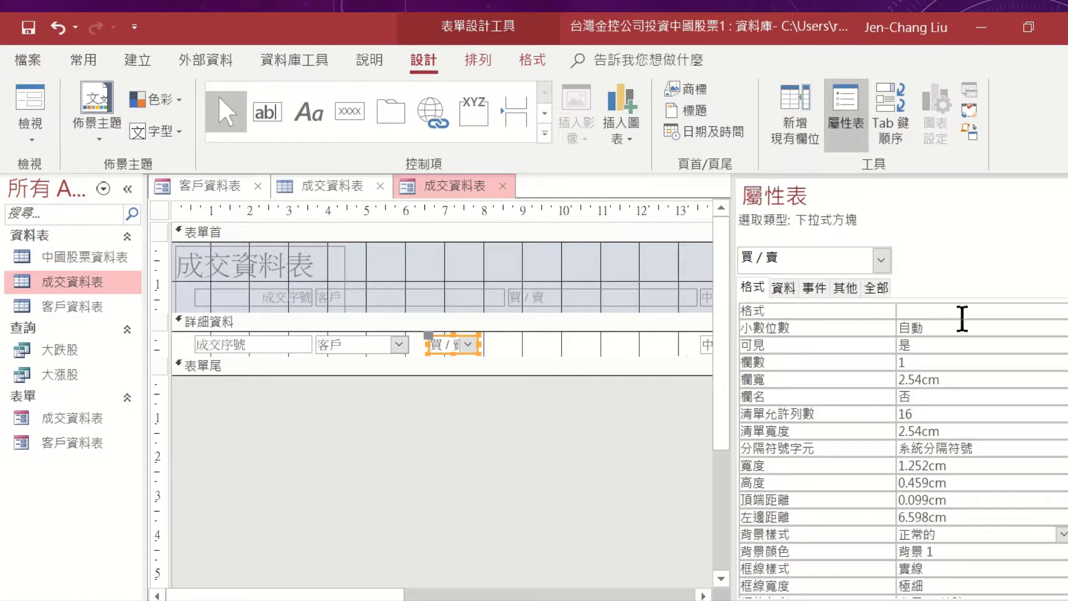
Move the 中國股票 combo box to about 8.7 cm and the 數量 text box to about 14.1 cm from the form's left edge.
left_click(707, 346)
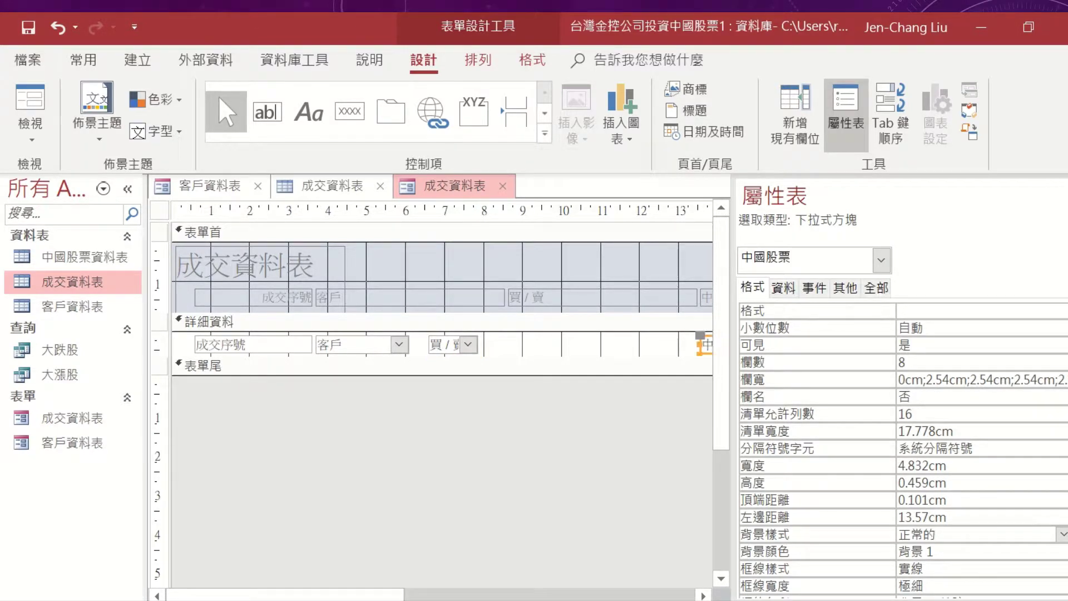
key("F4")
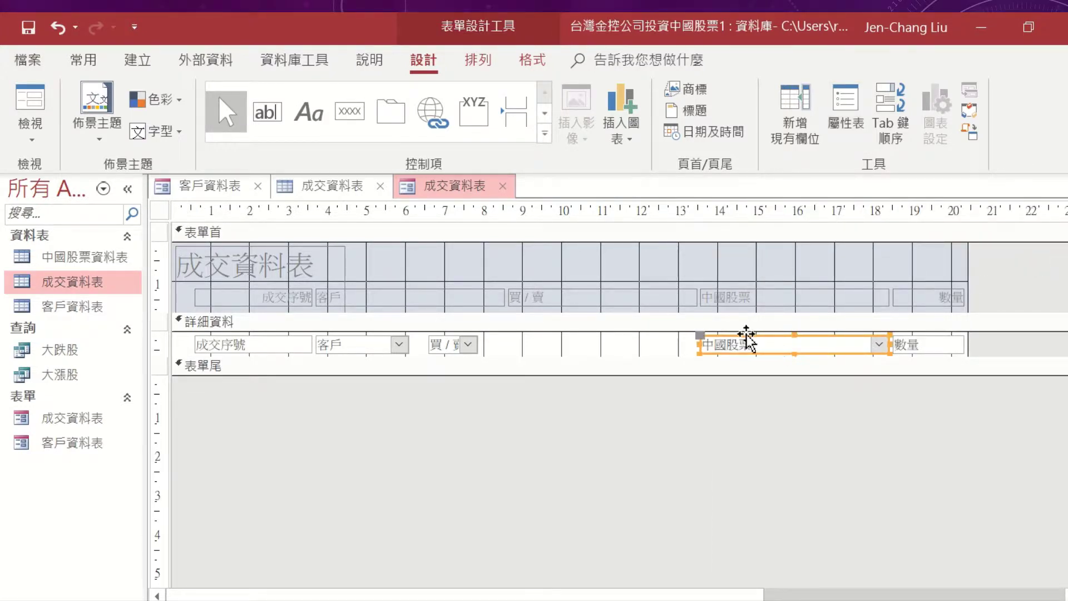
left_click_drag(745, 337, 552, 337)
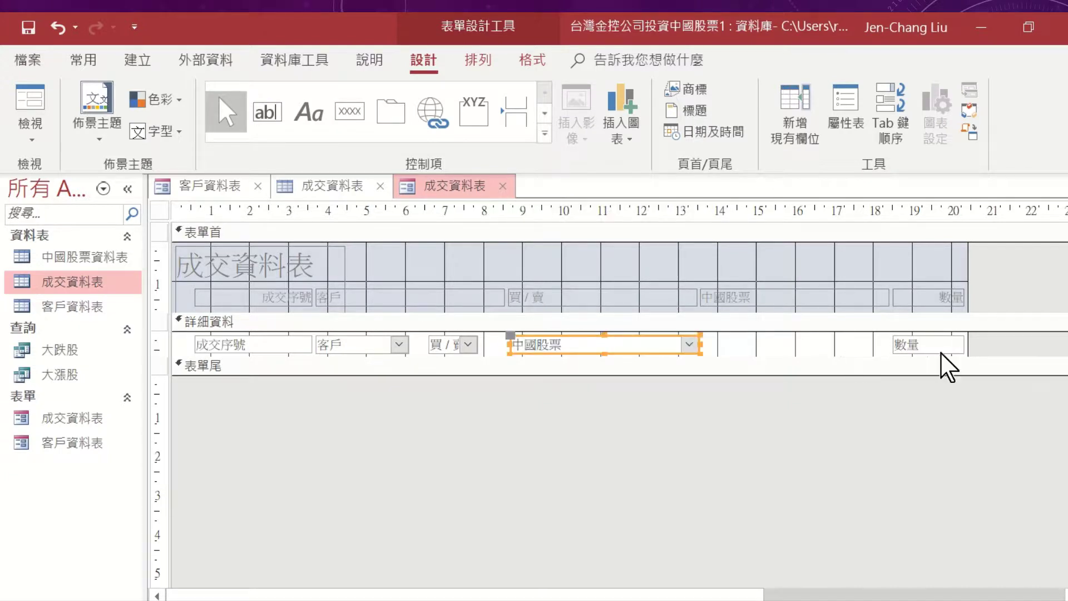
left_click(913, 340)
left_click_drag(913, 341, 742, 335)
left_click(845, 126)
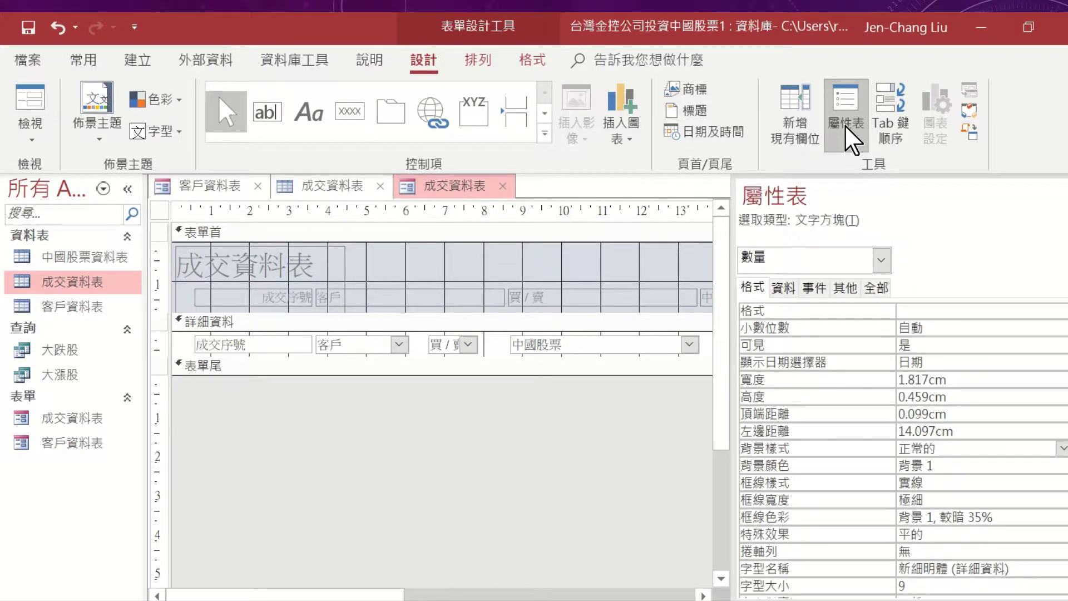
left_click(261, 348)
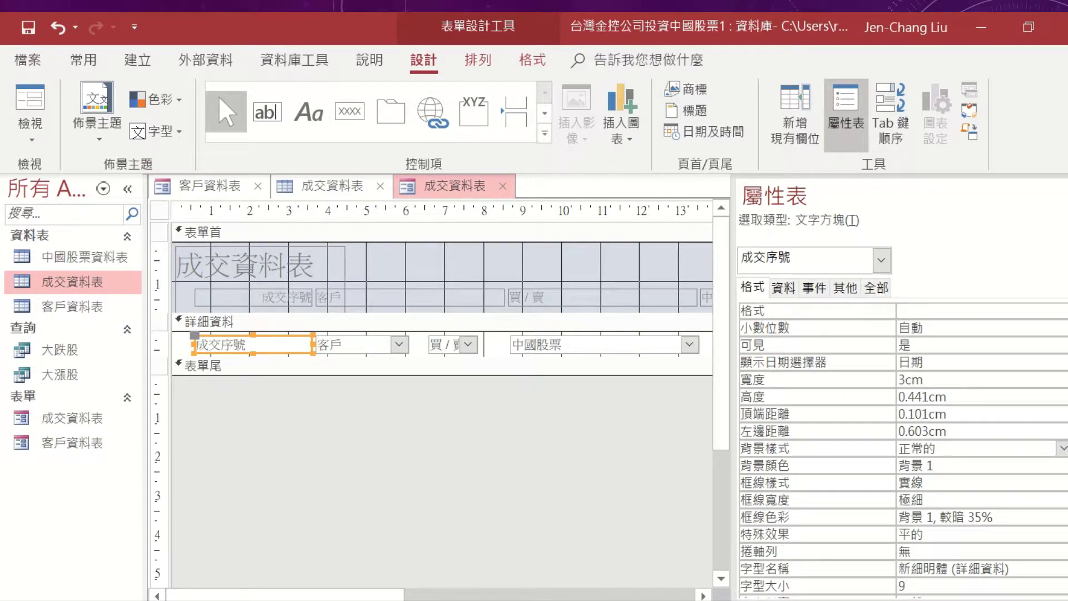
left_click(460, 423)
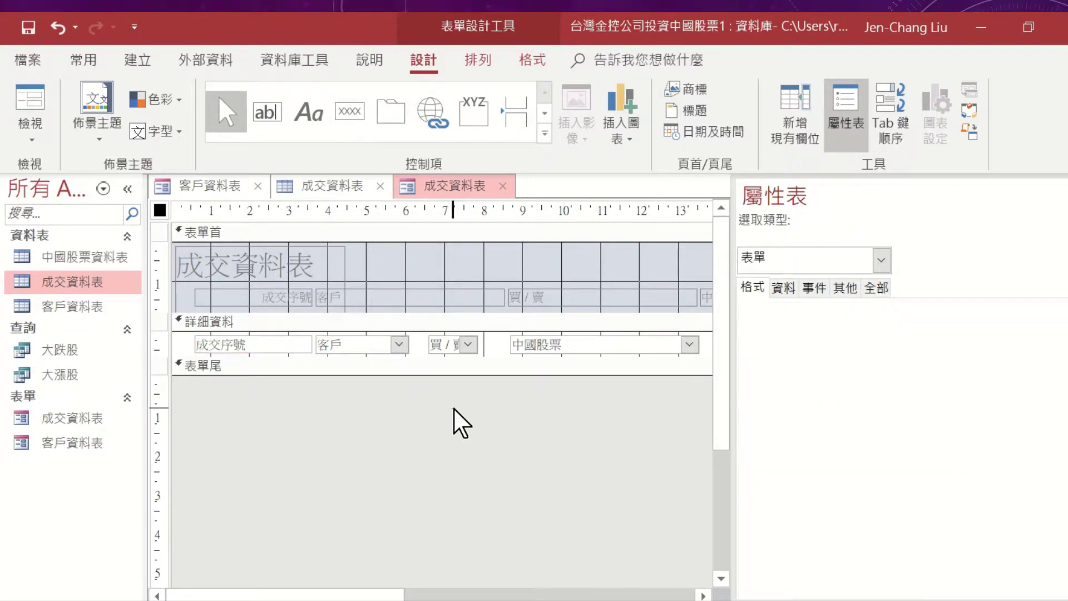
key("F4")
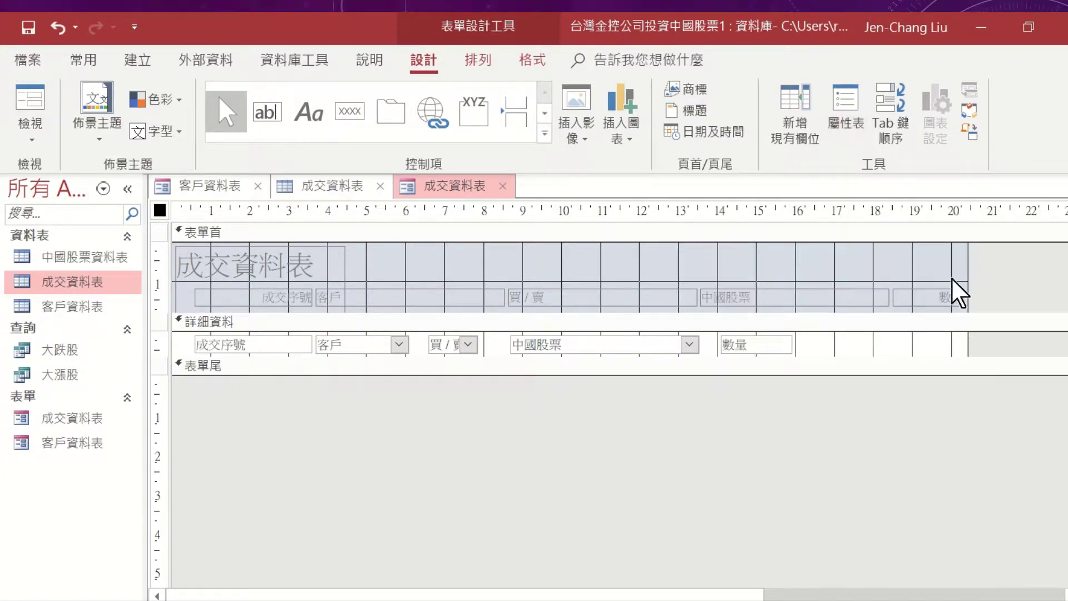
Widen the 數量 text box in 詳細資料 to about 2.3 cm.
left_click(768, 346)
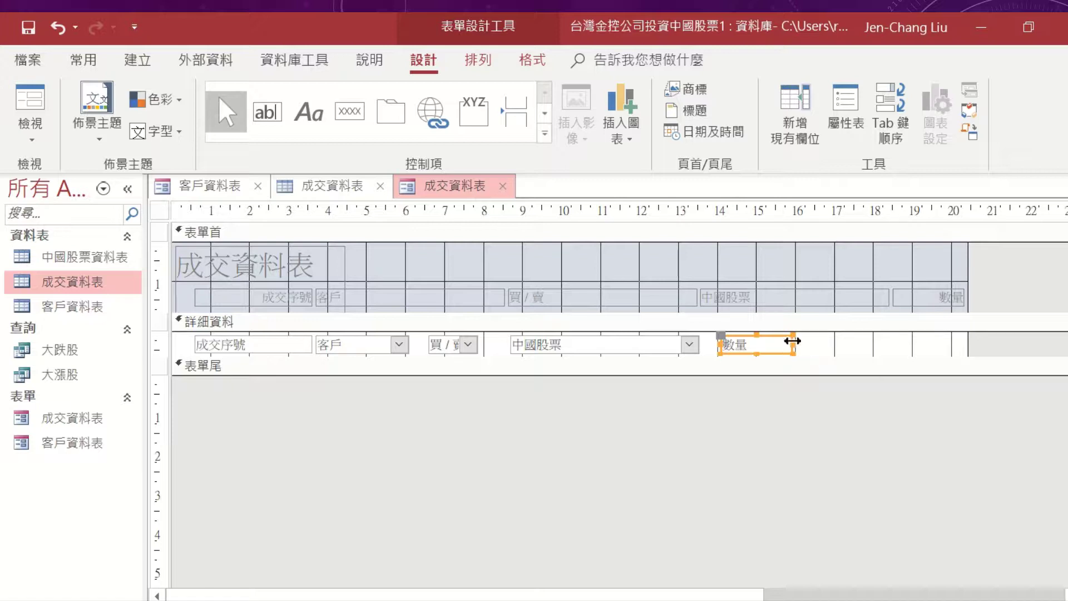
left_click_drag(793, 340, 809, 341)
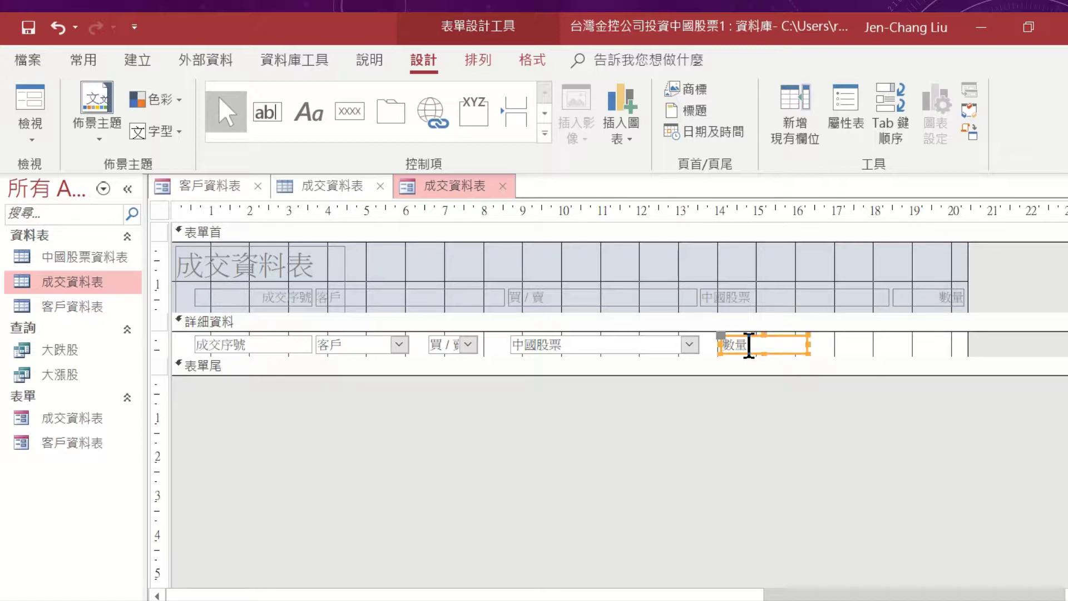
Set the height of all five 詳細資料 controls to 0.6 cm and their top distance to 0.4 cm.
left_click(600, 345, "shift")
left_click(459, 346, "shift")
left_click(368, 347, "shift")
left_click(257, 340, "shift")
left_click(857, 131)
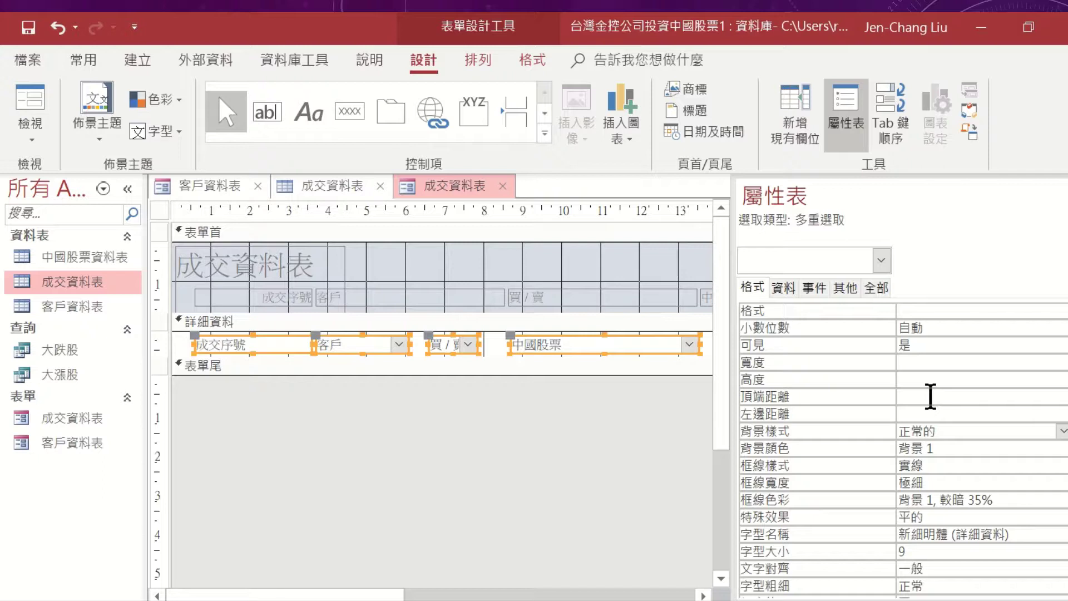
left_click(930, 396)
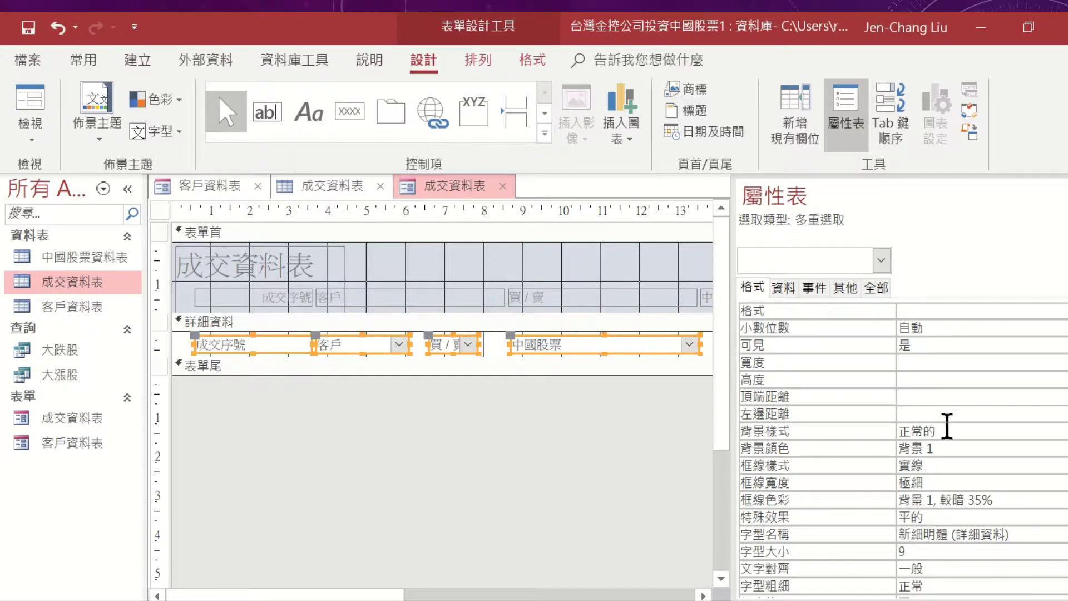
left_click(918, 378)
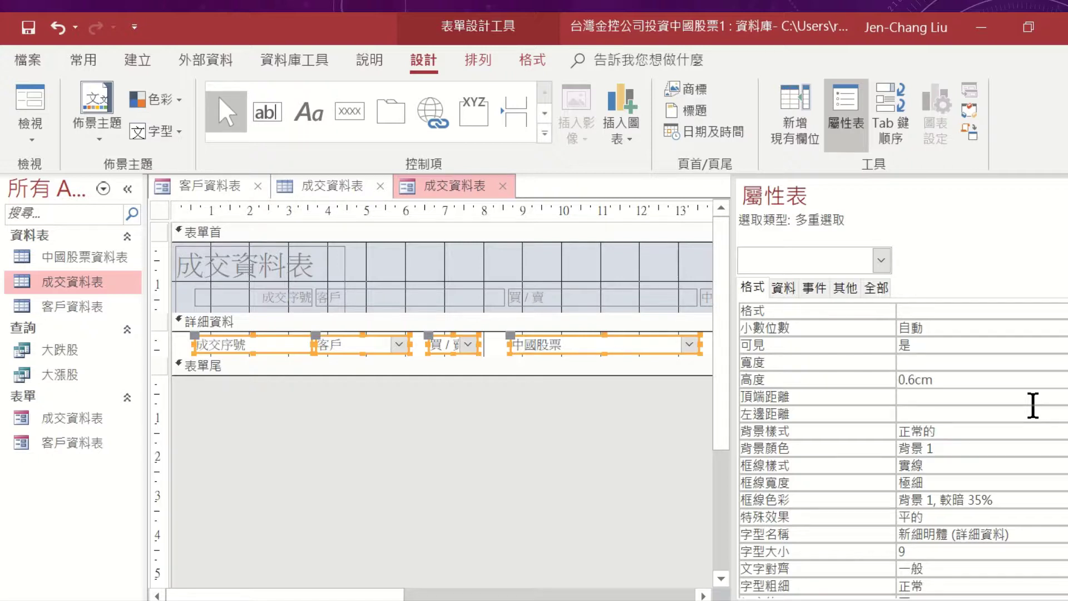
key("Return")
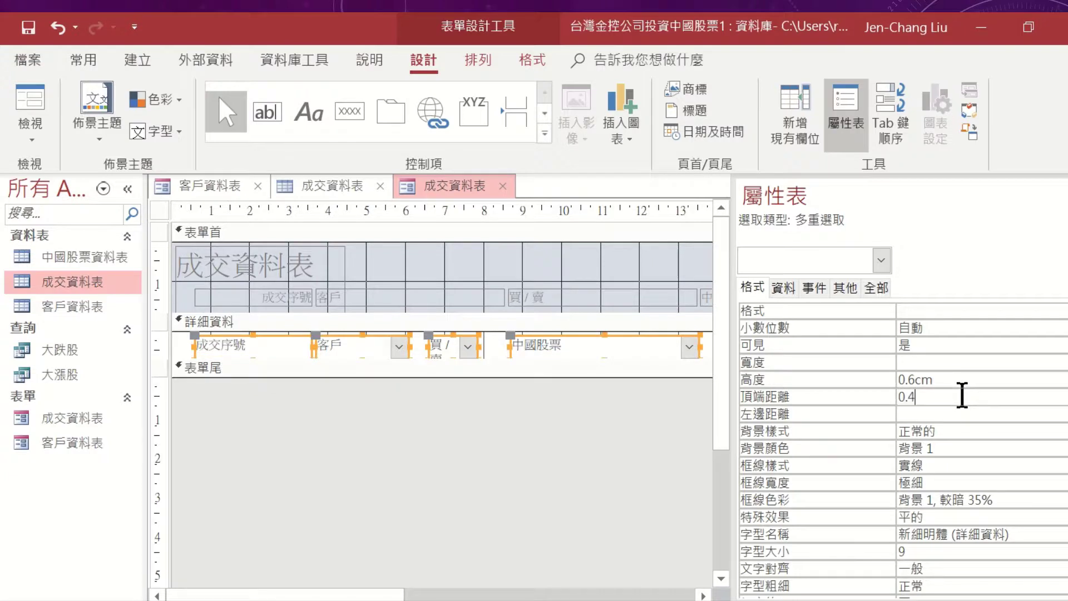
key("Return")
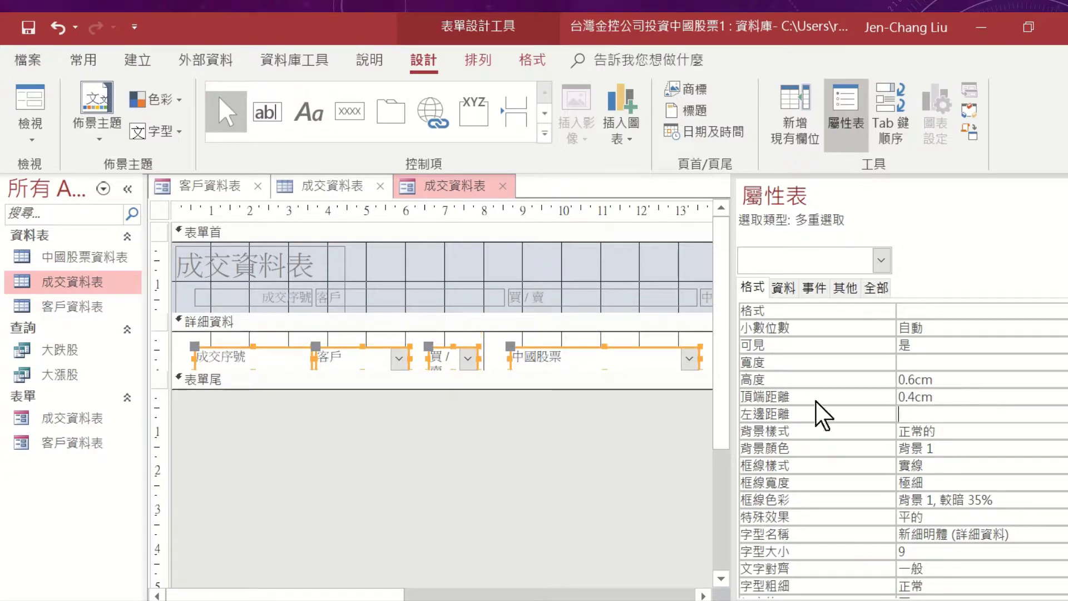
left_click(616, 489)
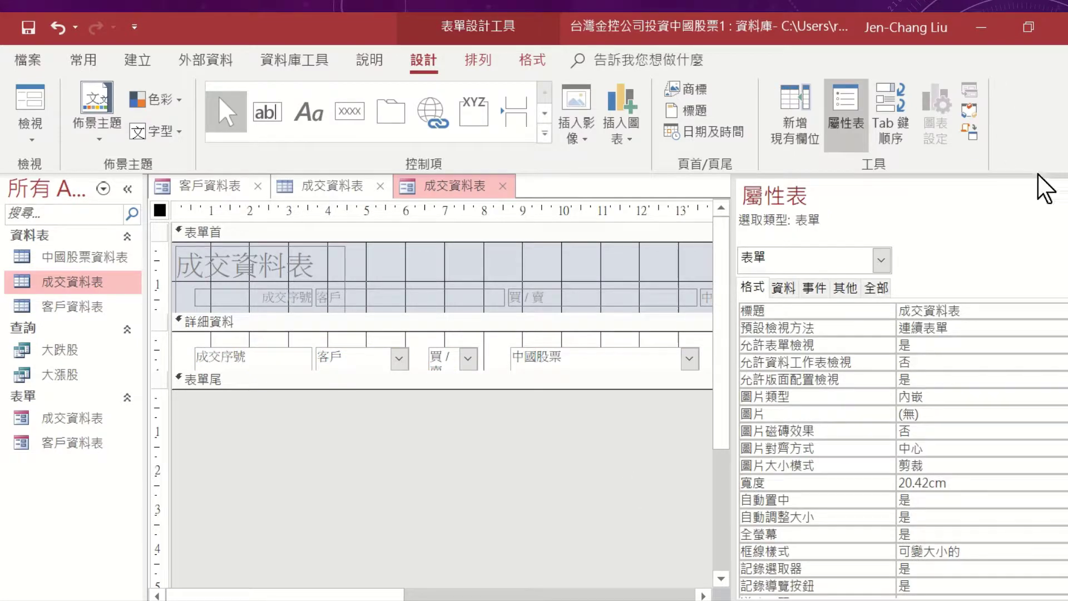
left_click(846, 120)
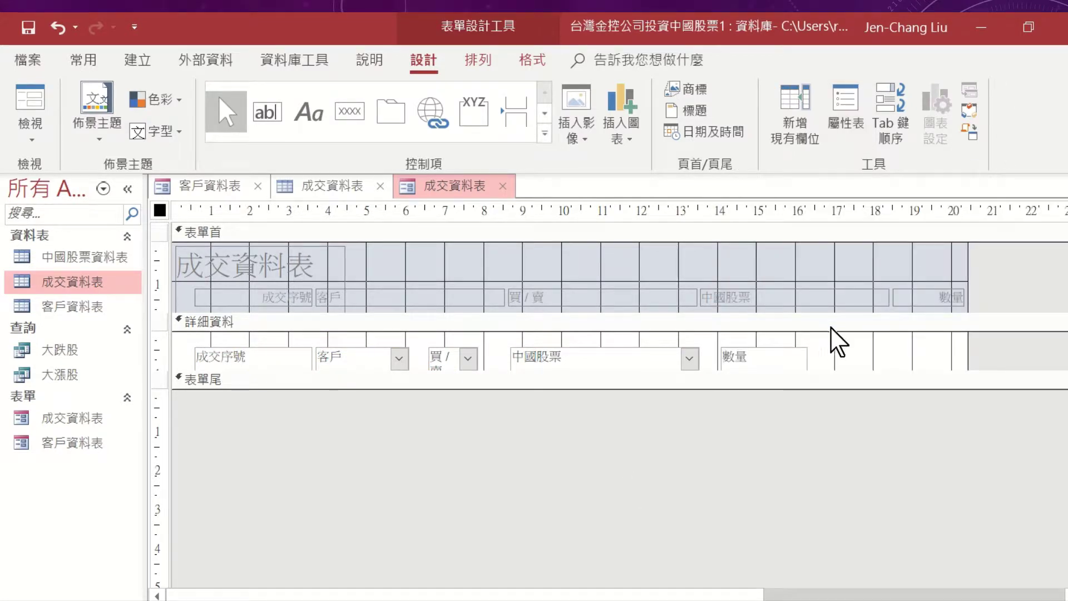
left_click(777, 359)
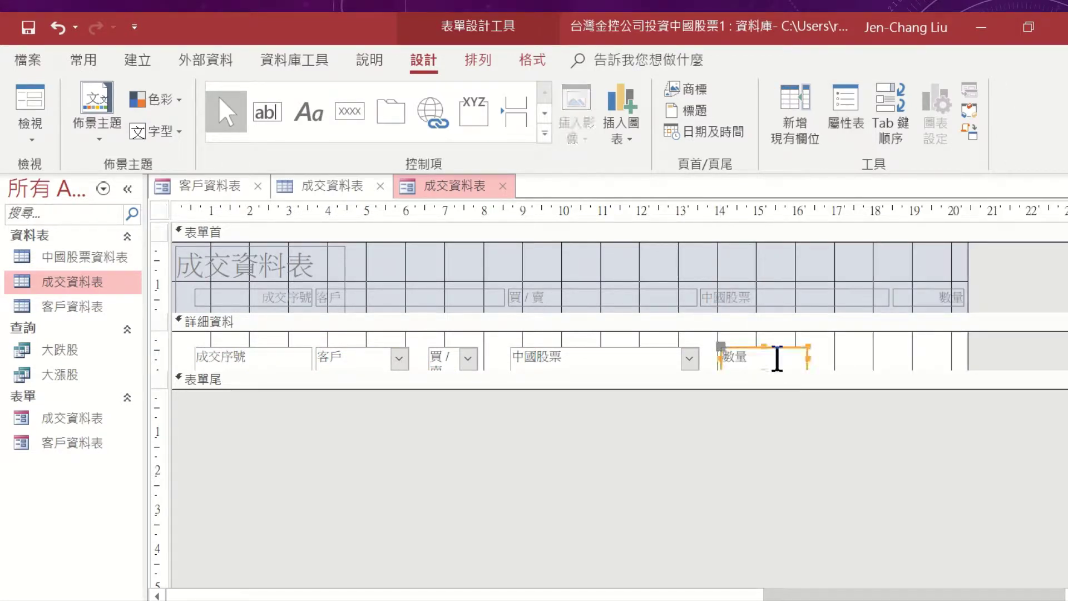
In form view, add record 3 for the individual customer listed just above 德明科大: 買, 南京寒銳鈷業, quantity 10.
left_click(31, 139)
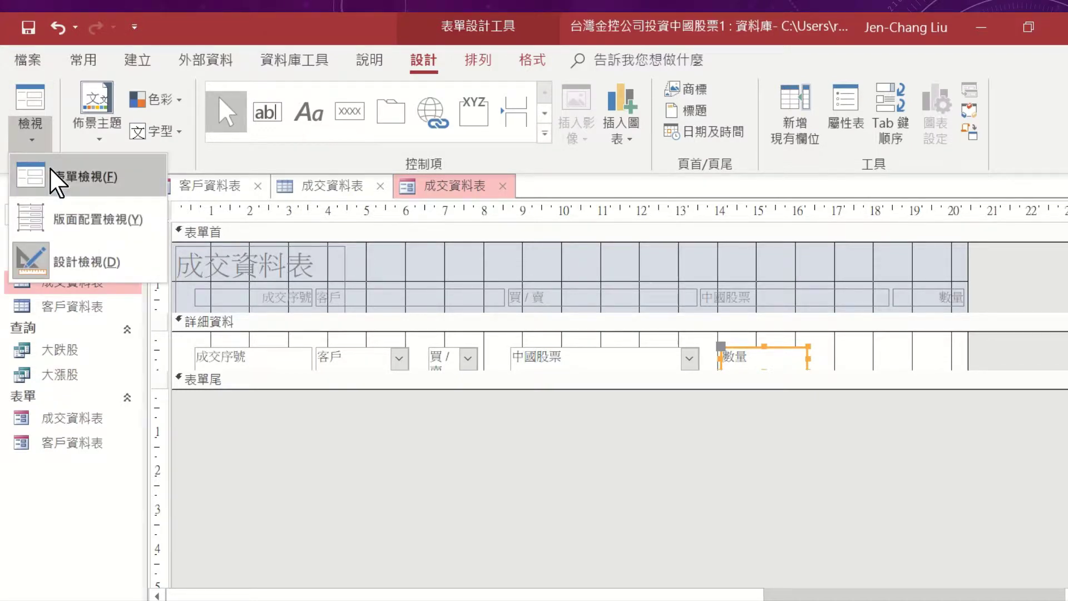
left_click(84, 177)
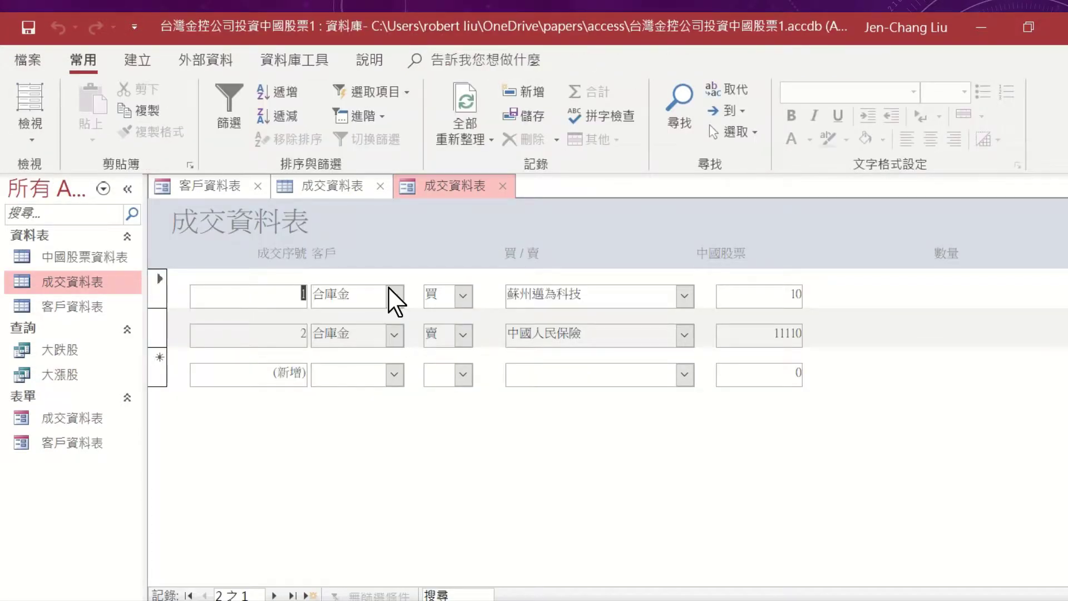
left_click(394, 374)
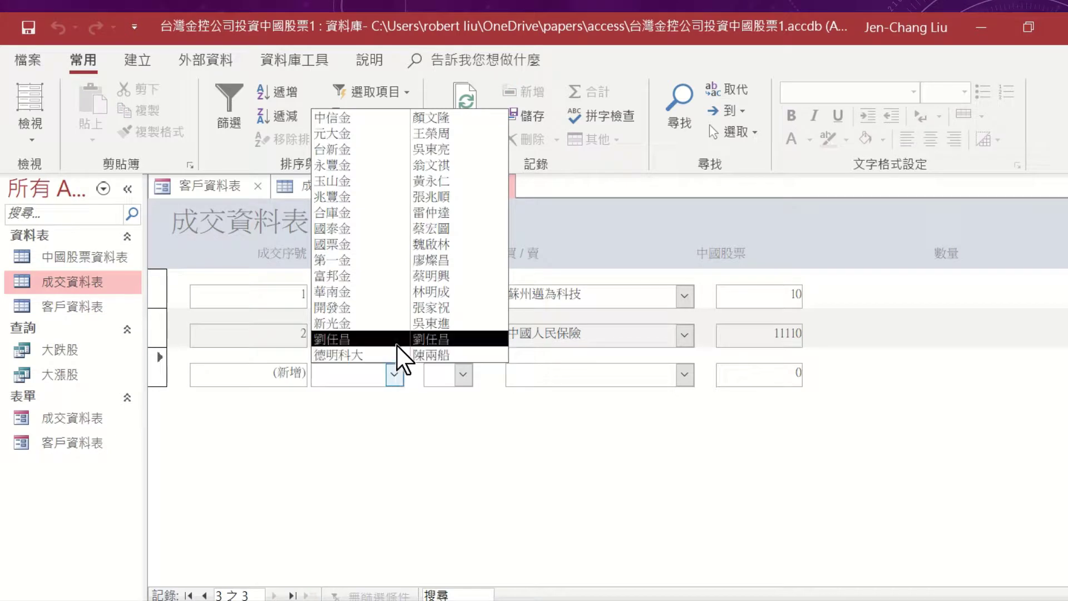
left_click(469, 350)
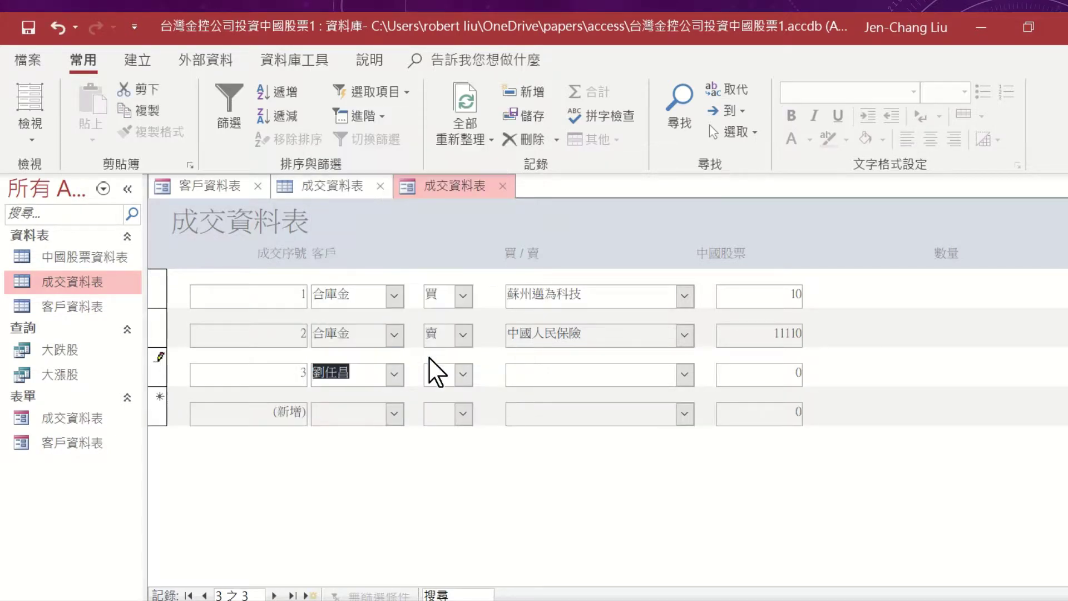
left_click(462, 375)
left_click(466, 396)
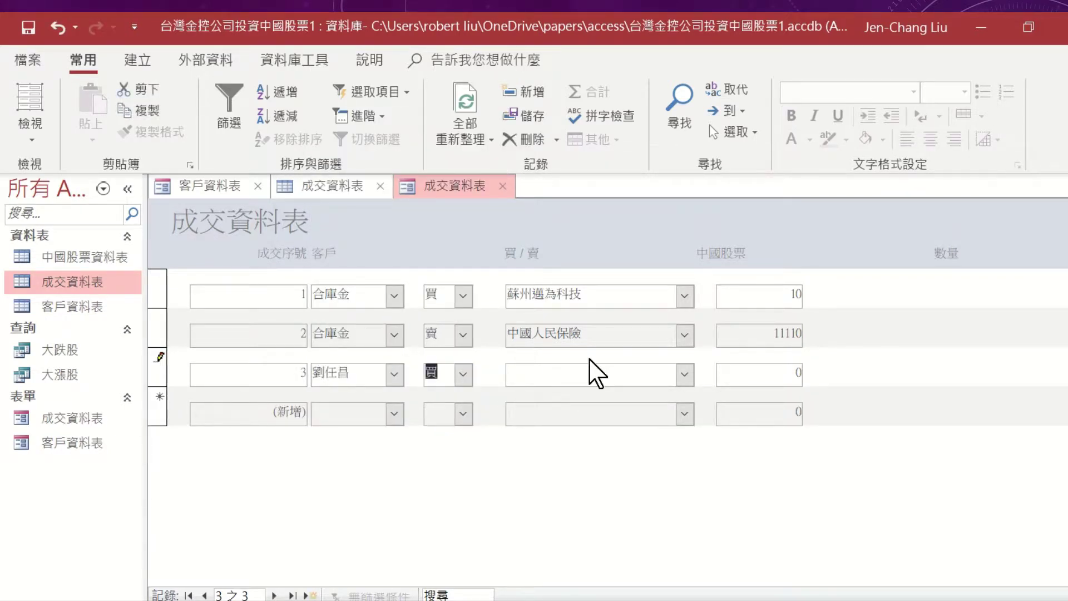
left_click(684, 373)
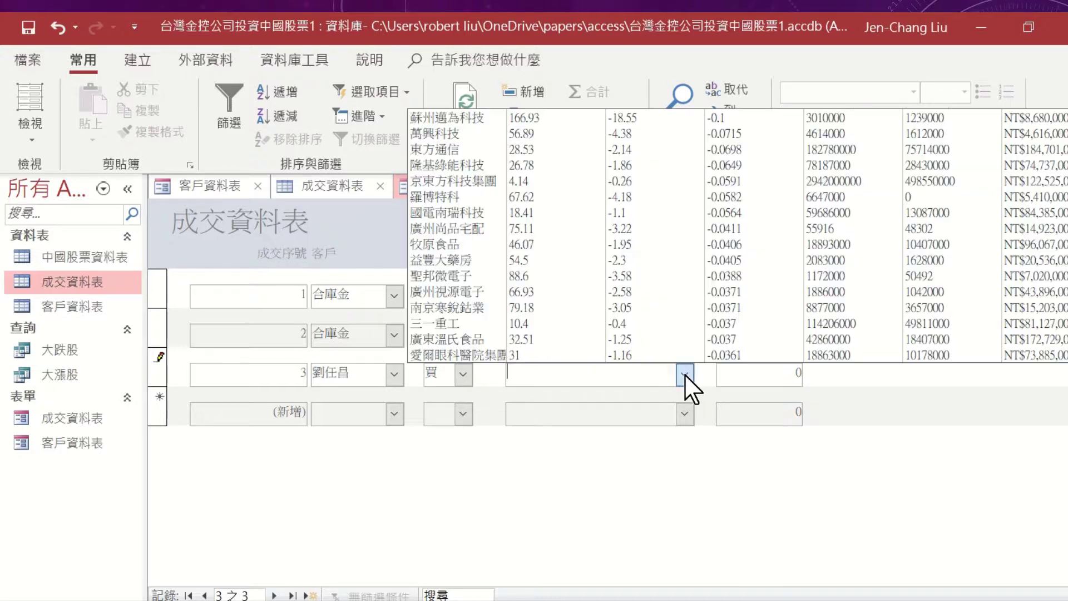
left_click(611, 308)
left_click(769, 380)
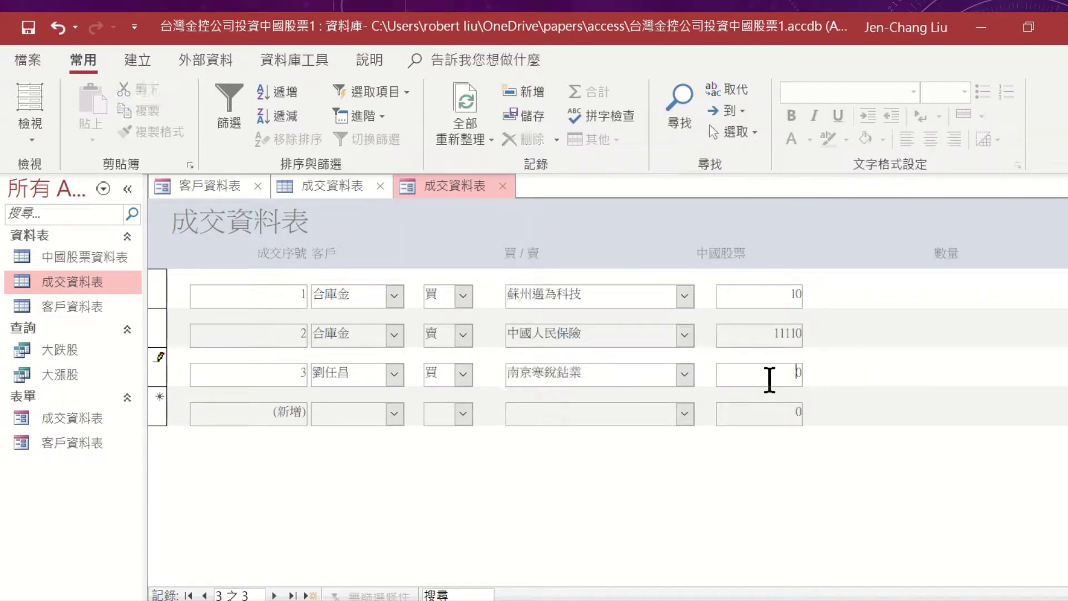
Add record 4 for the same individual customer as record 3: 買, 廣州視源電子, quantity 11111110.
left_click(394, 415)
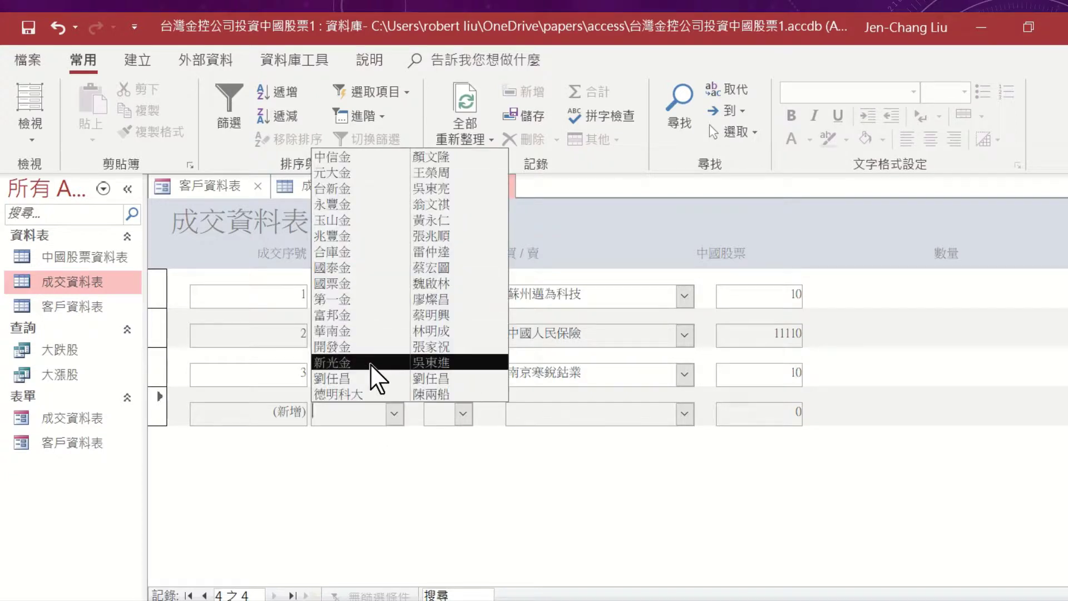
left_click(382, 378)
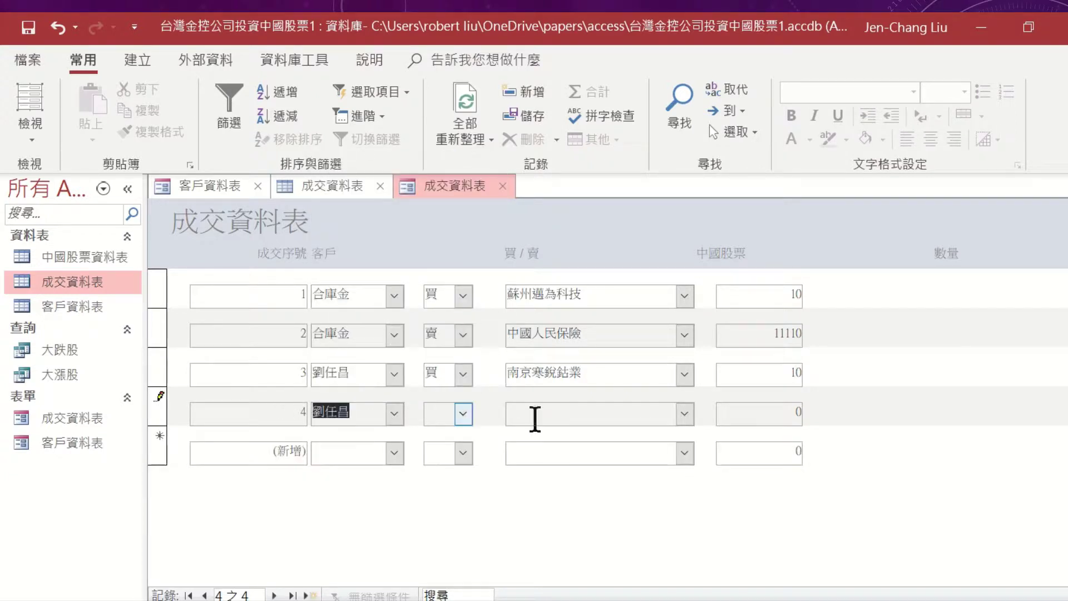
left_click(464, 416)
left_click(445, 435)
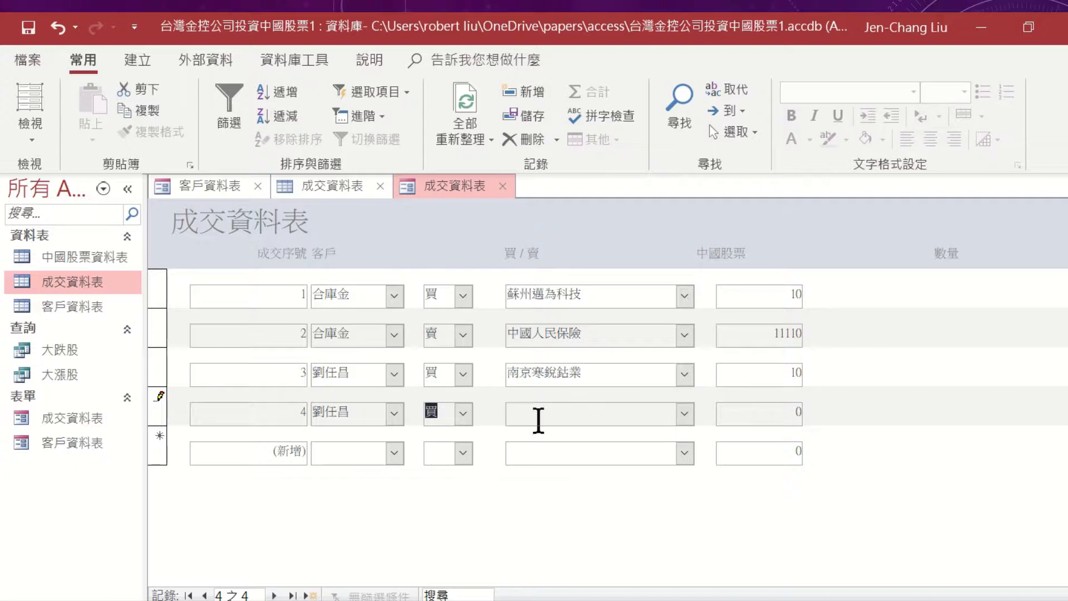
left_click(685, 413)
left_click(737, 333)
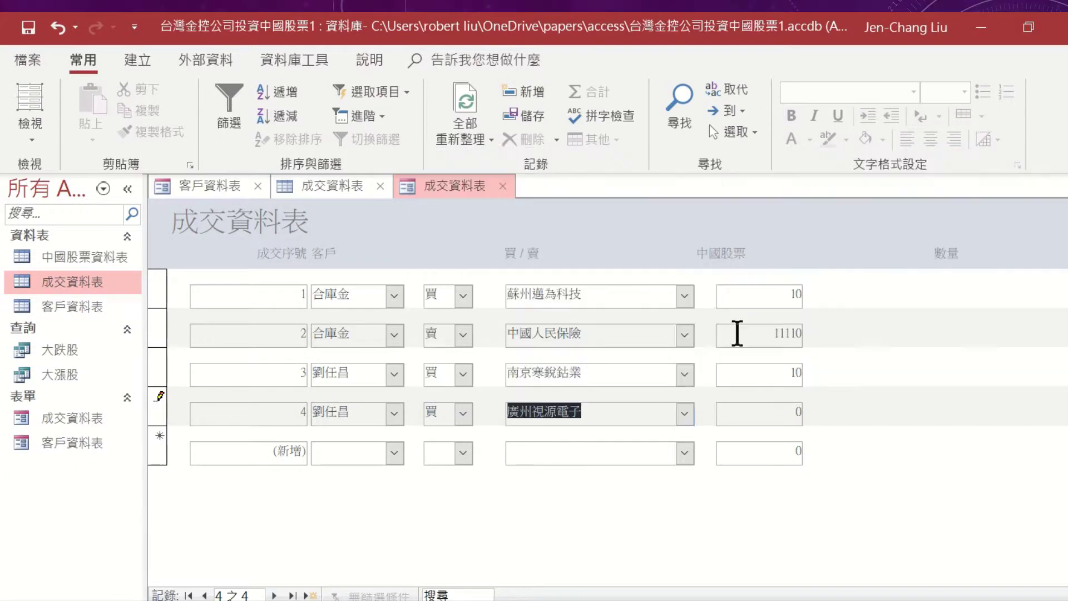
left_click(763, 414)
type("1111111")
Add record 5 for customer 華南金: 賣, 廣東溫氏食品, quantity 10.
left_click(394, 452)
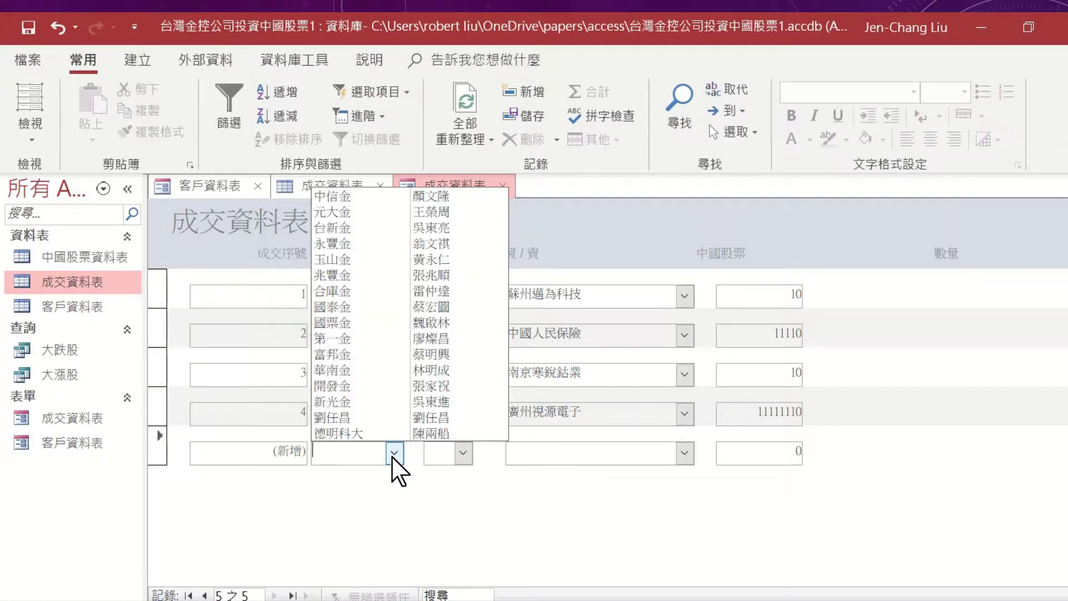
left_click(396, 372)
left_click(464, 455)
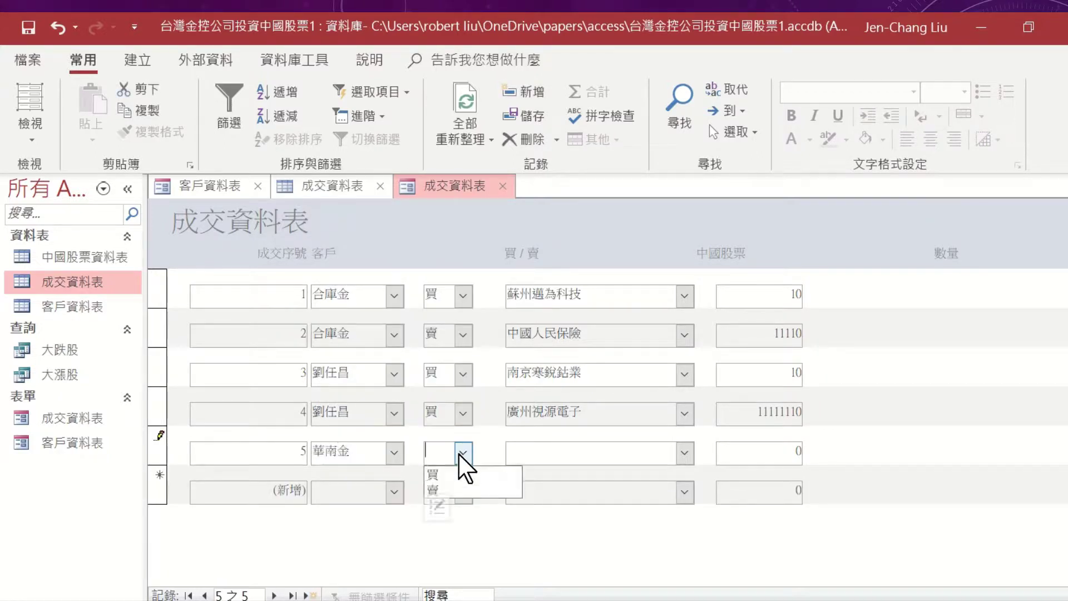
left_click(454, 489)
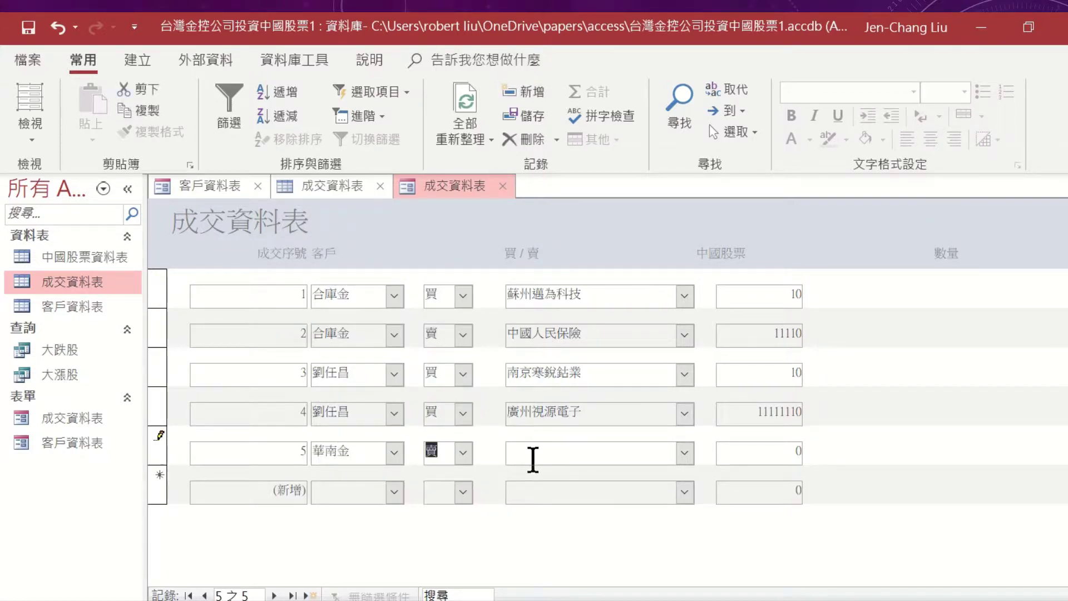
left_click(688, 455)
left_click(711, 424)
left_click(795, 451)
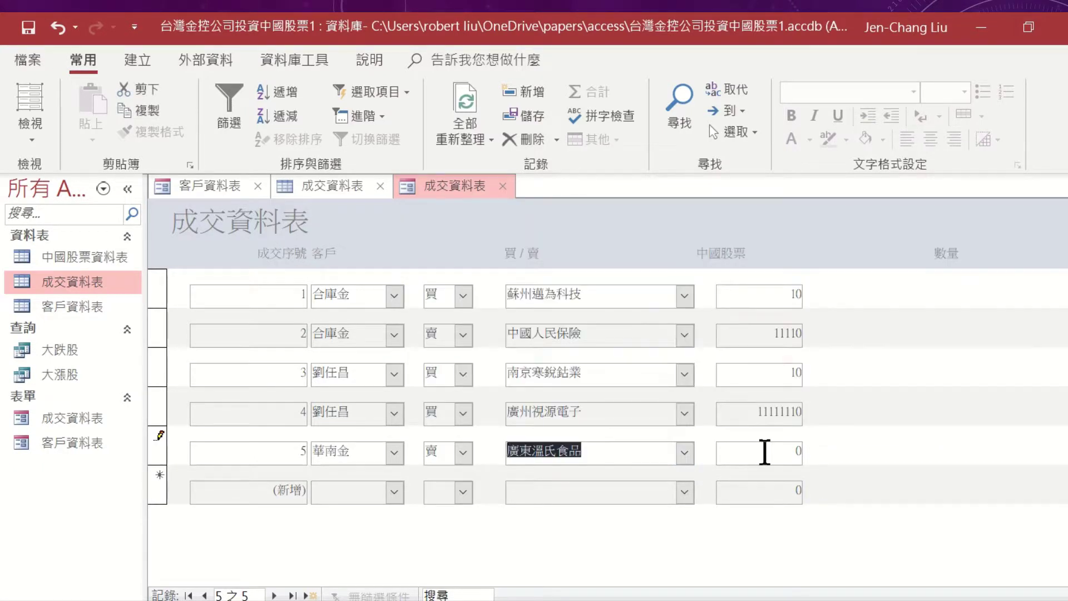
type("1")
Start records 6 and 7 by choosing customer 華南金 for record 6 and the individual customer of record 4 for record 7.
left_click(440, 492)
left_click(395, 492)
left_click(417, 409)
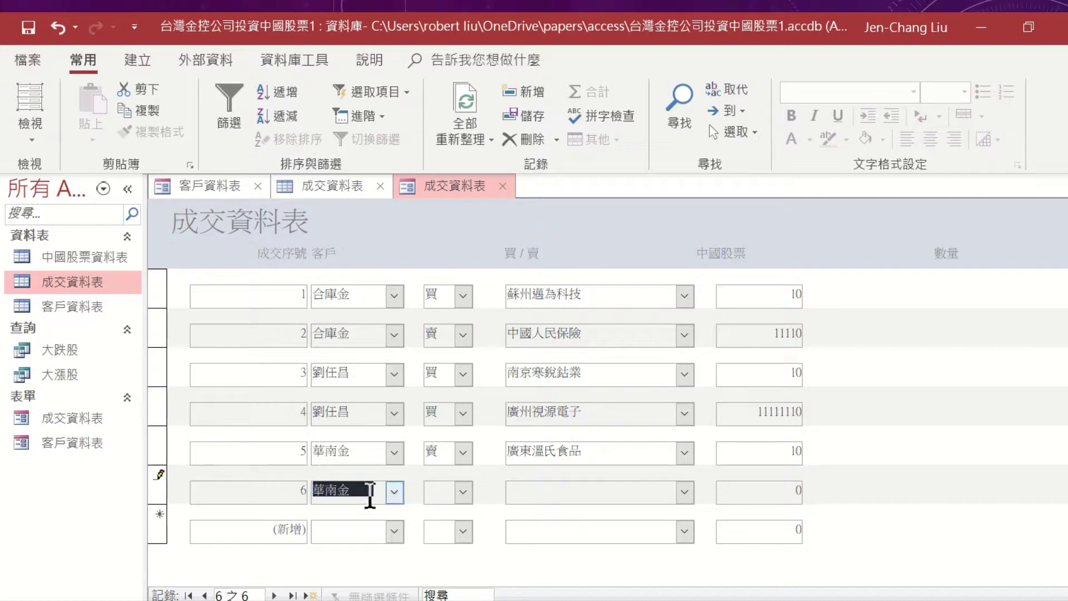
left_click(395, 531)
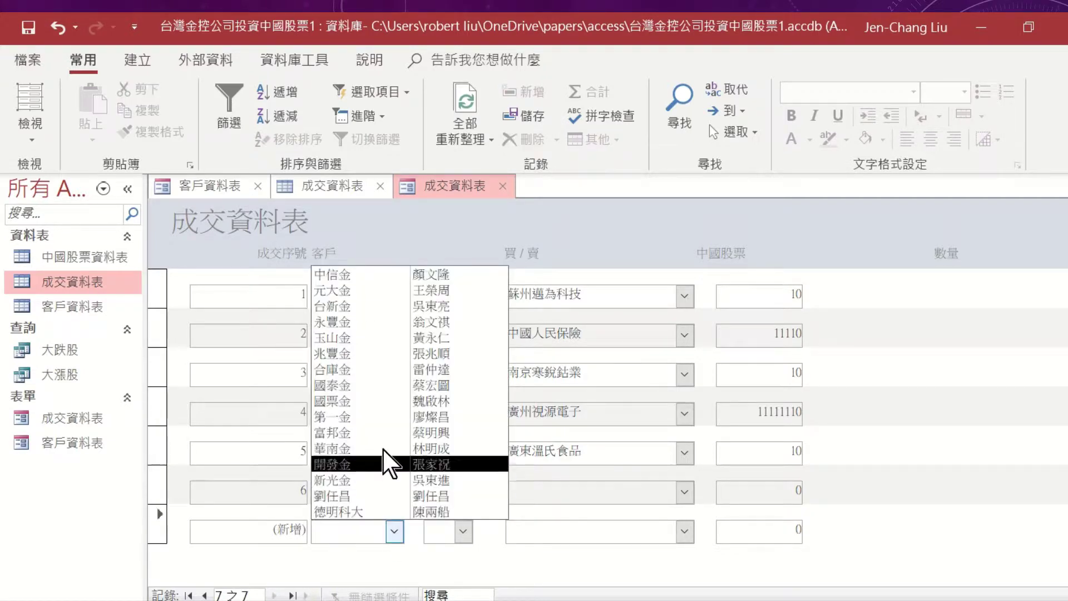
left_click(373, 494)
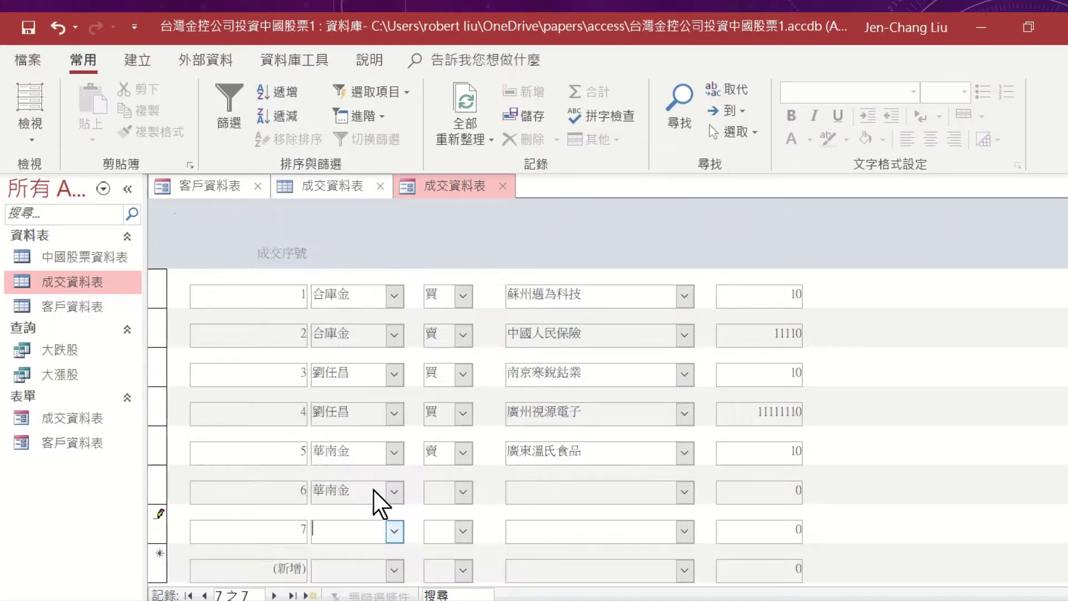
Set 買 / 賣 to 買 for record 6 and to 賣 for record 7.
left_click(463, 492)
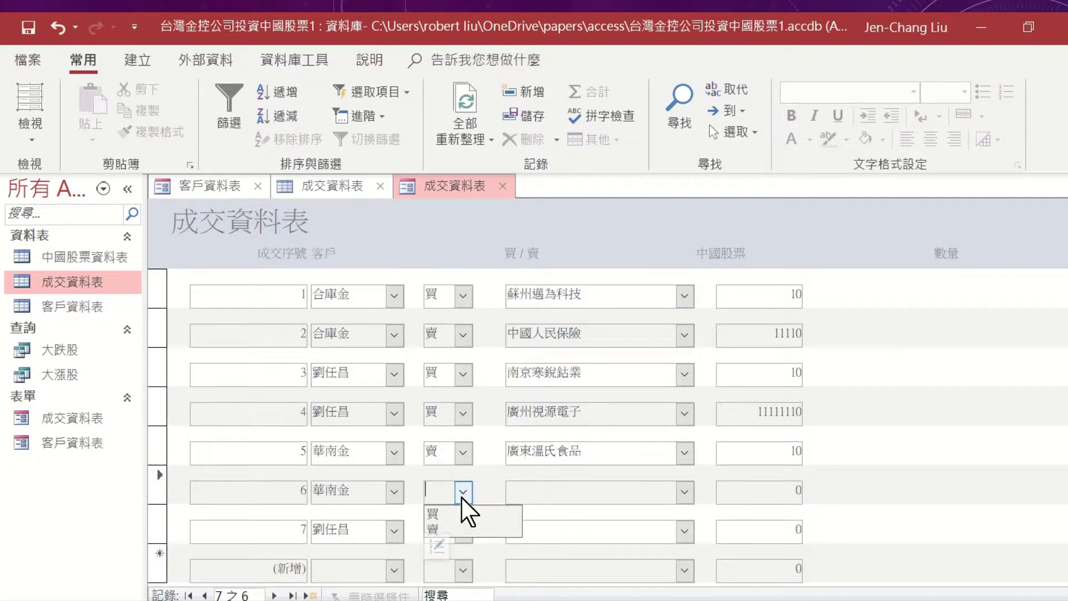
left_click(445, 513)
left_click(463, 530)
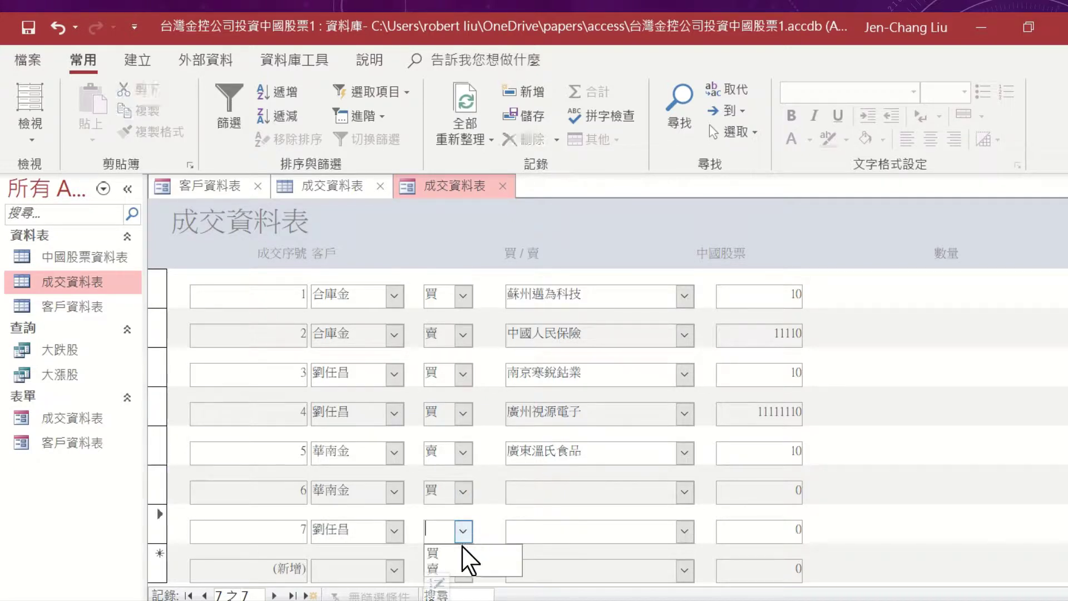
left_click(445, 568)
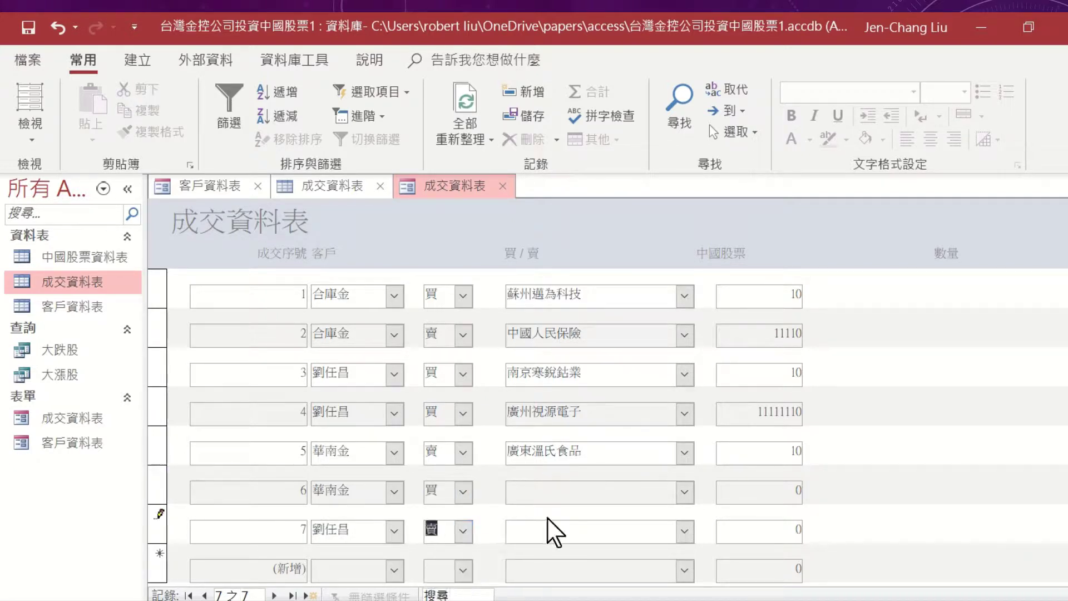
left_click(464, 492)
left_click(465, 510)
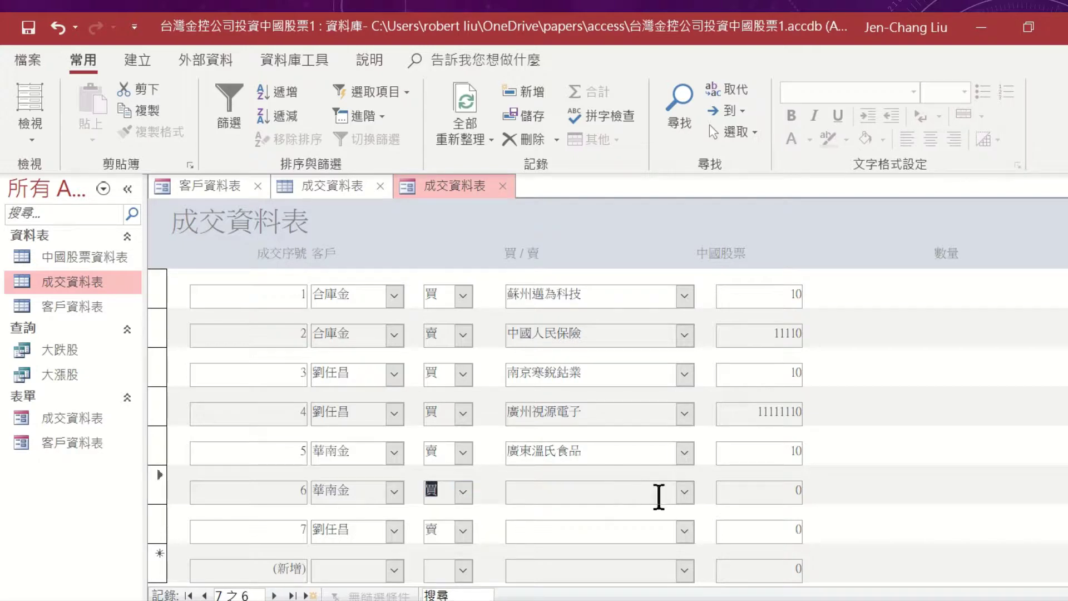
Choose 廣東溫氏食品 as the stock for record 6 and 三一重工 for record 7, with quantity 10 for both.
left_click(686, 498)
left_click(684, 458)
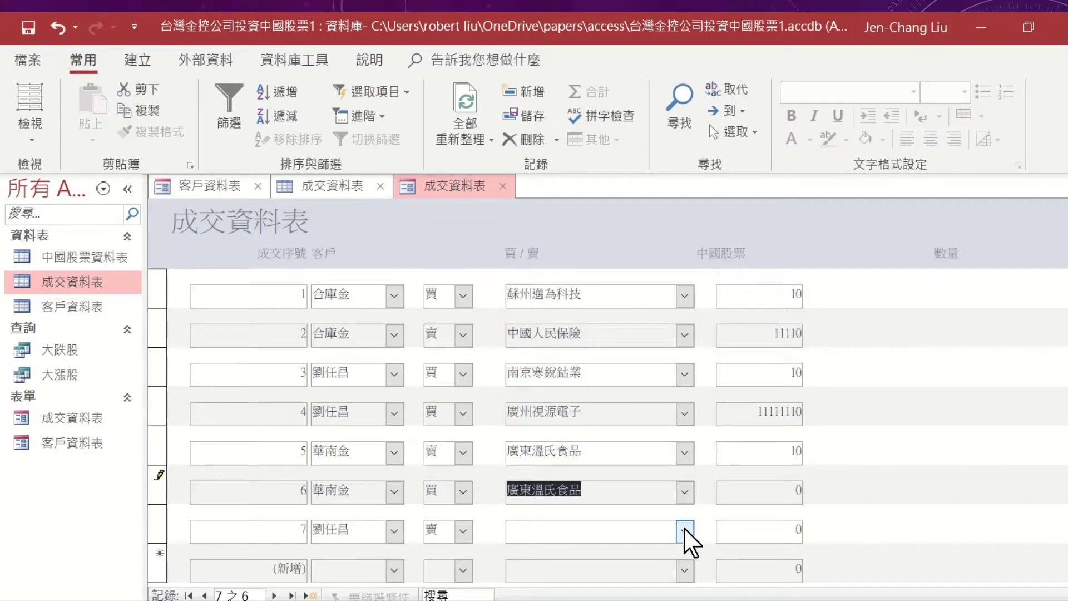
left_click(684, 530)
left_click(683, 480)
left_click(790, 530)
type("1")
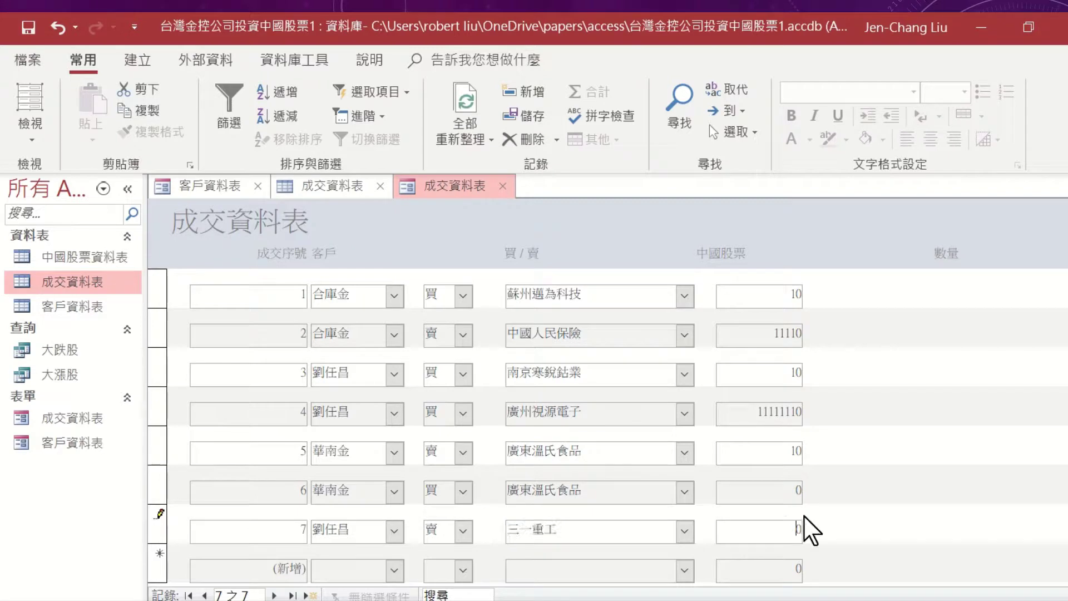
Add record 8 for customer 華南金: 買, 廣東溫氏食品, quantity 10.
left_click(396, 575)
left_click(384, 488)
left_click(463, 571)
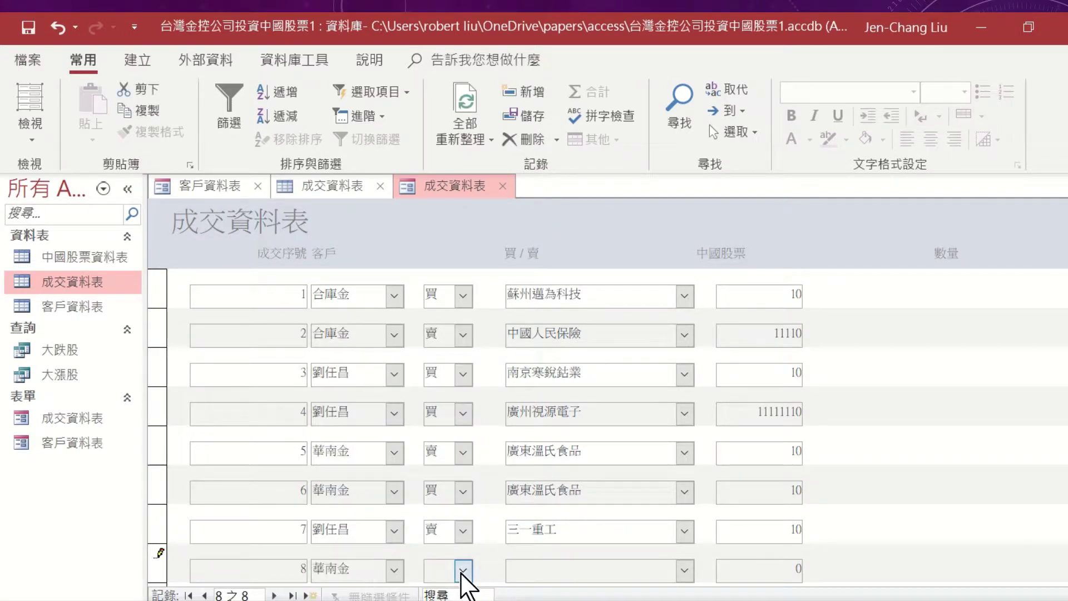
left_click(433, 591)
left_click(585, 573)
left_click(685, 570)
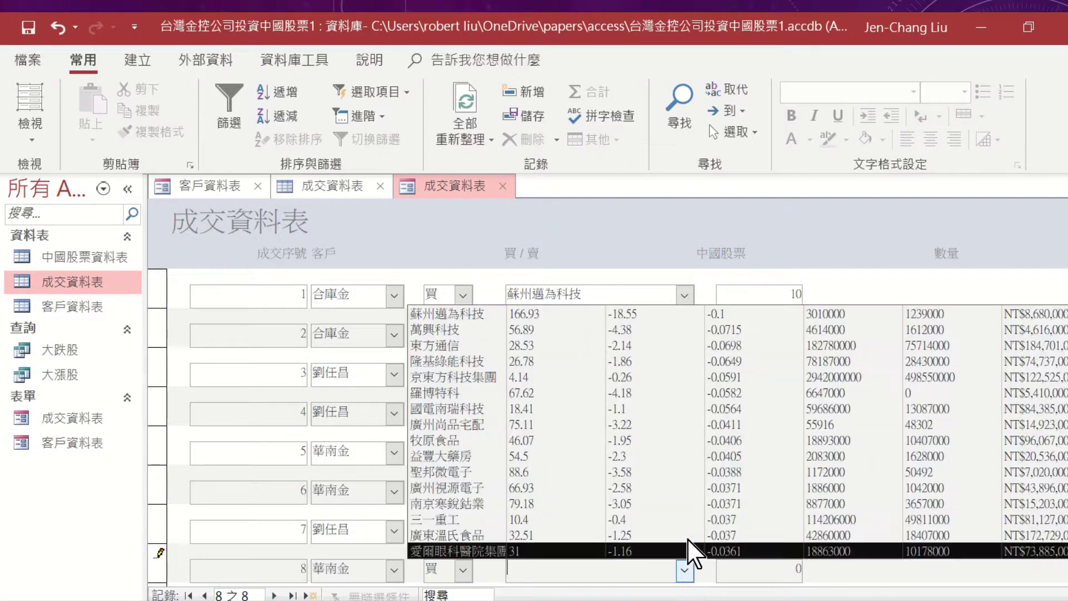
left_click(688, 531)
left_click(773, 568)
type("1")
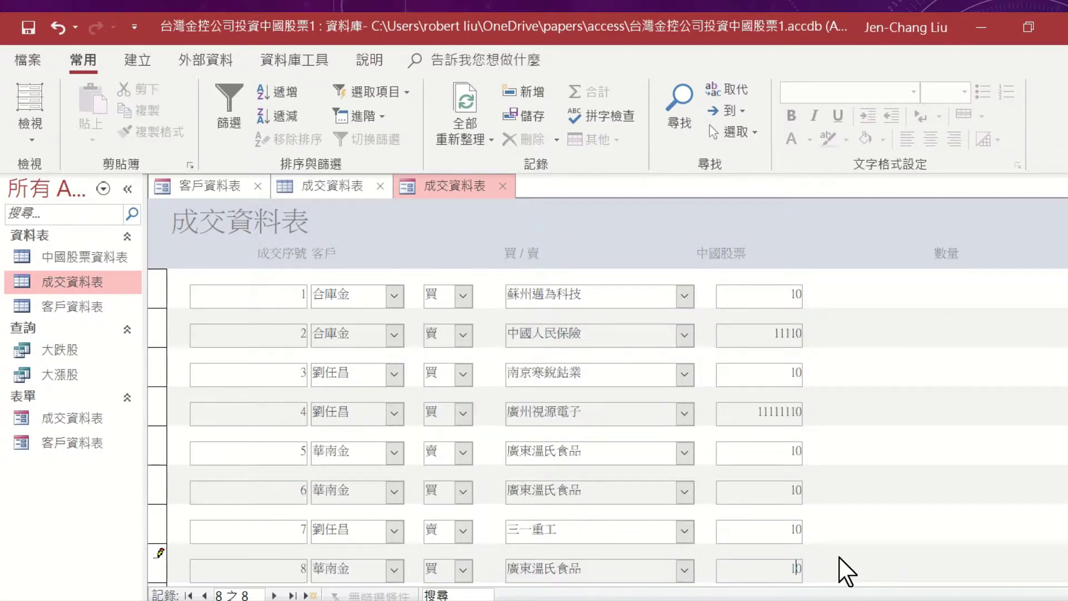
Start record 9 in the form with customer 德明科大 and set 買 / 賣 to 買.
scroll(846, 544, "down", 2)
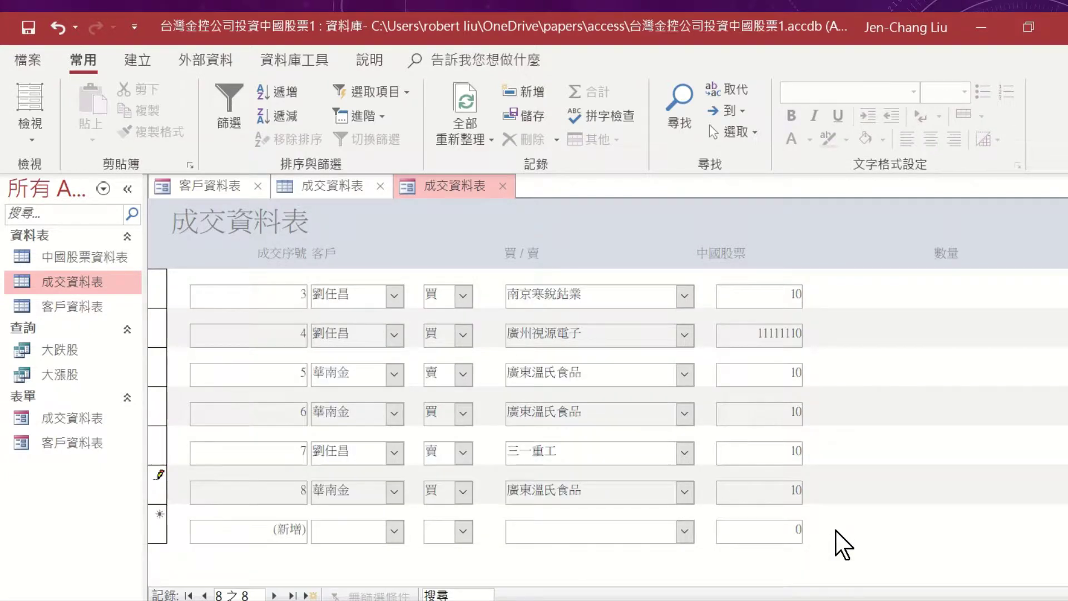
left_click(353, 527)
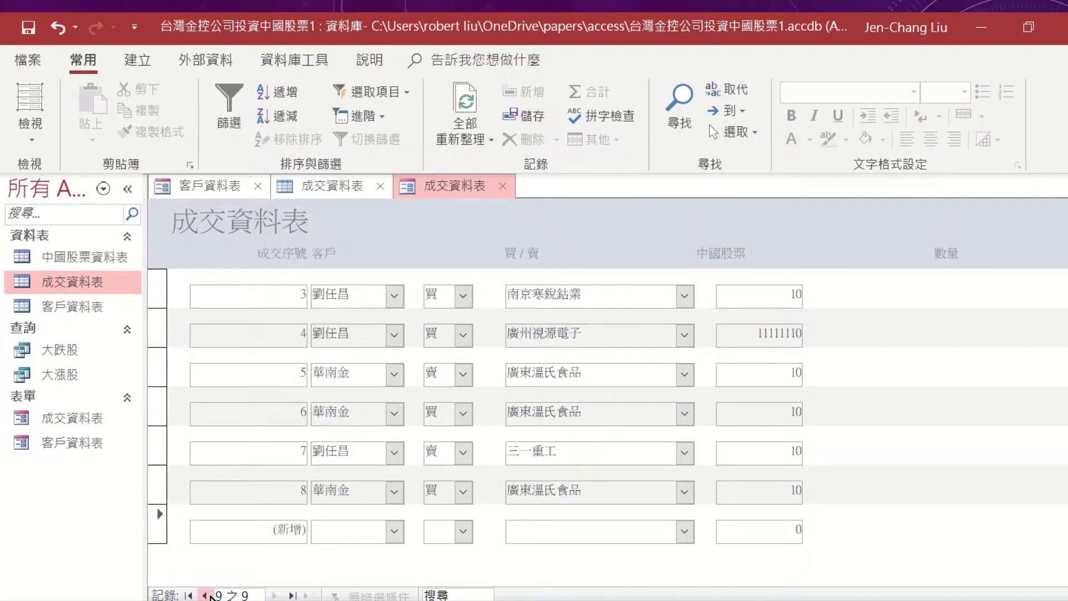
left_click(294, 595)
left_click(359, 527)
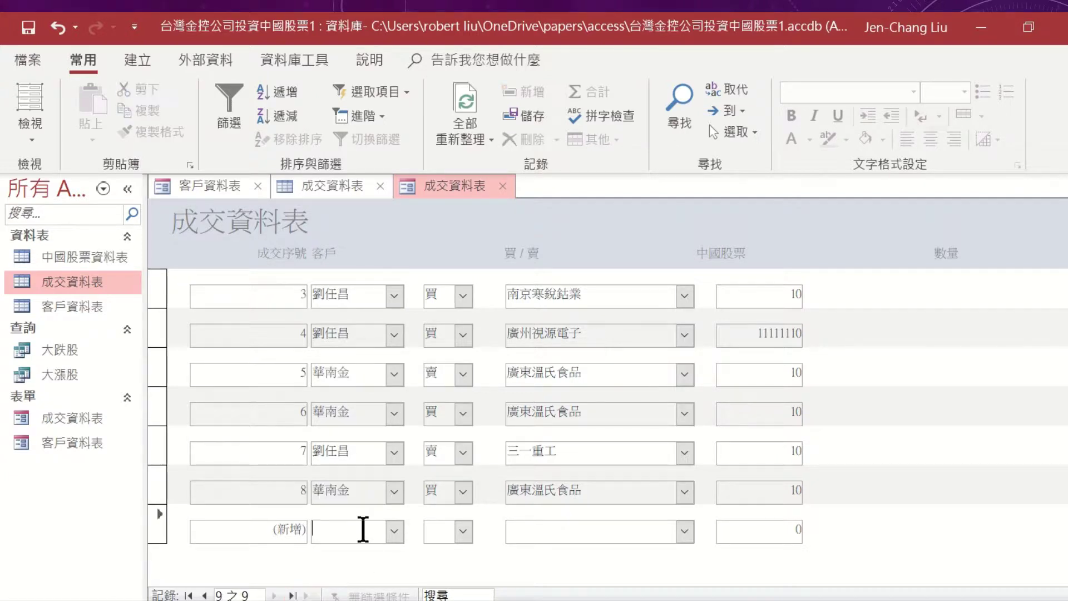
left_click(394, 530)
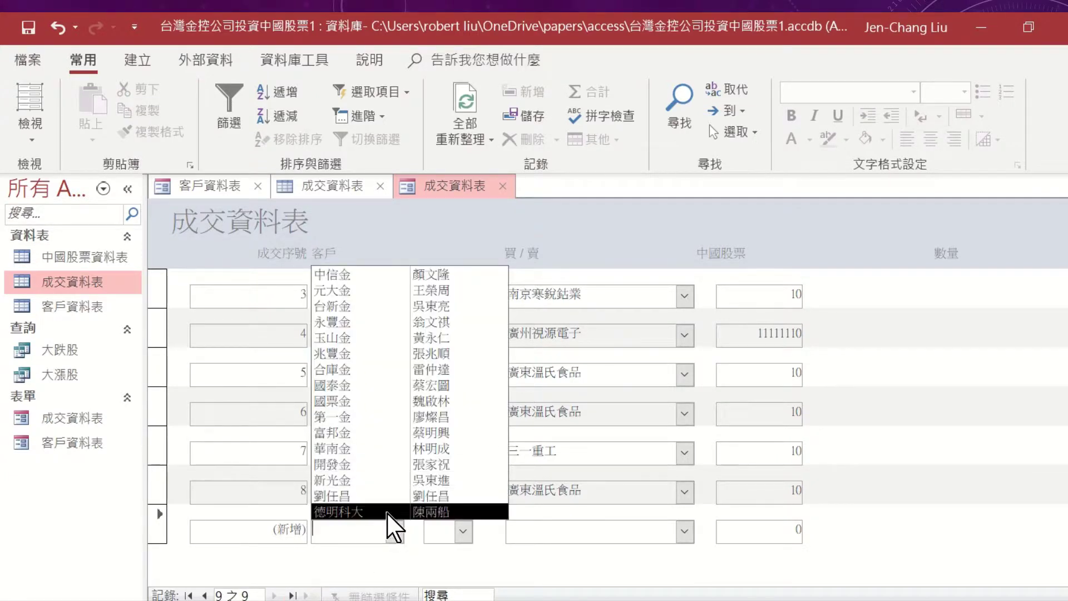
left_click(465, 513)
left_click(463, 531)
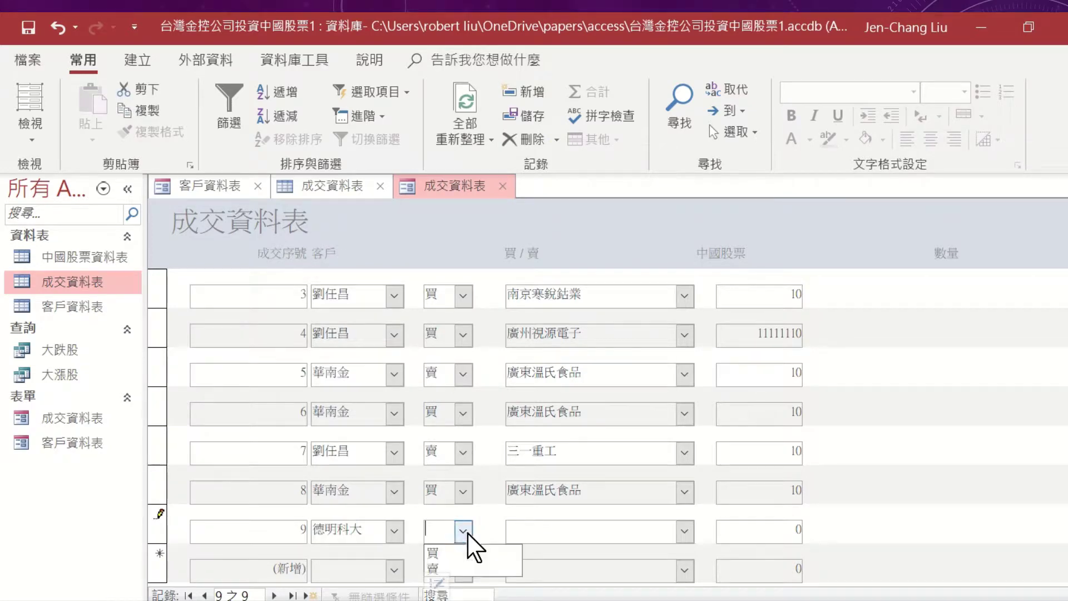
left_click(453, 552)
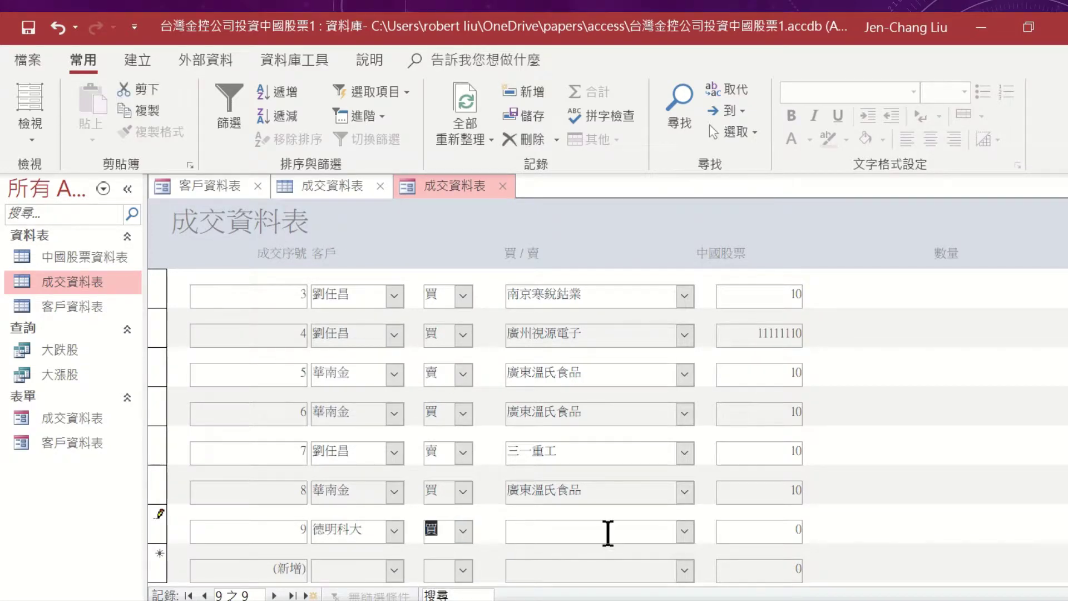
Choose 廣東溫氏食品 as the stock of record 9, set its quantity to 10 and save the record.
left_click(608, 530)
left_click(684, 531)
left_click(686, 364)
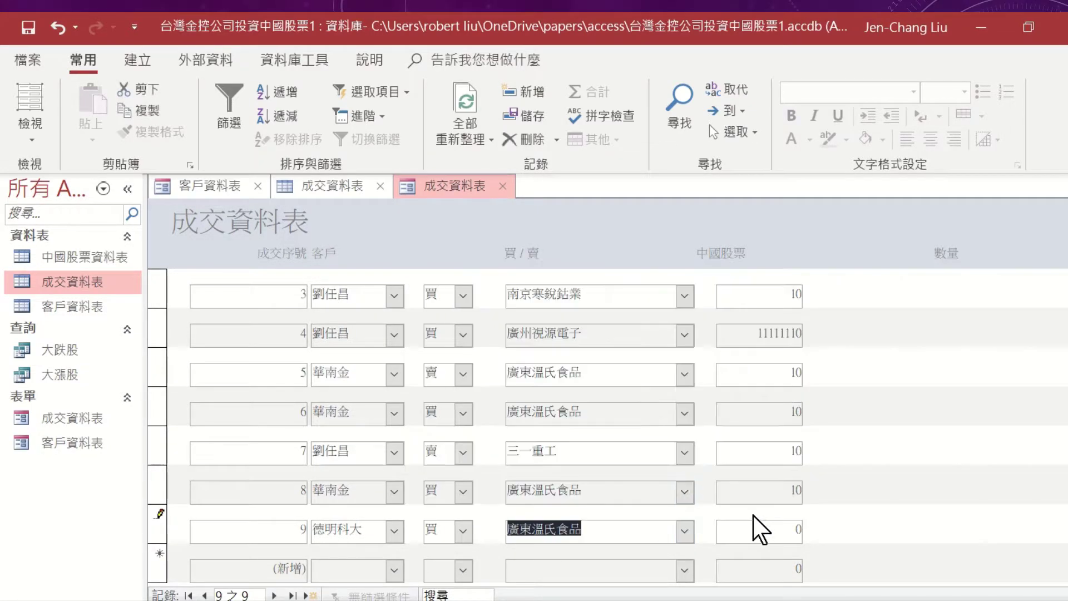
left_click(756, 528)
type("1")
left_click(778, 568)
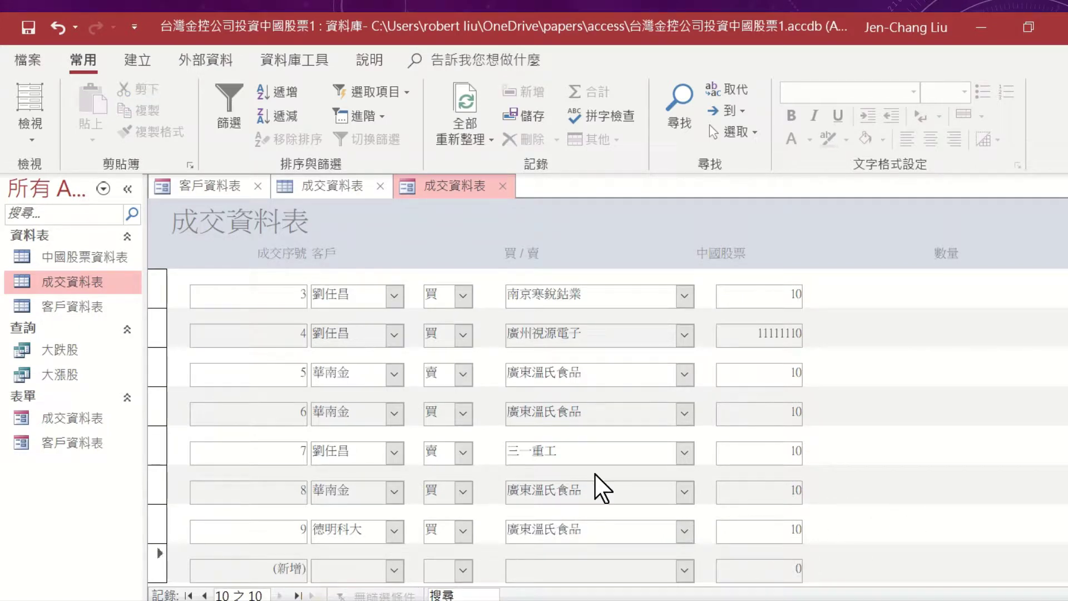
Close the outdated 成交資料表 datasheet and reopen the table so it loads the records entered through the form.
left_click(346, 190)
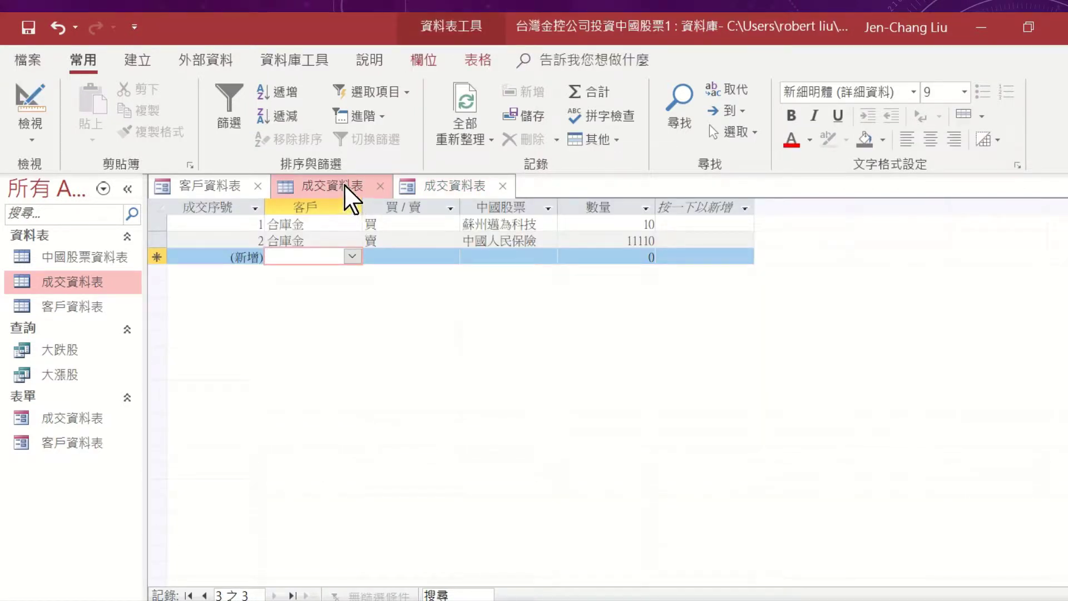
left_click(380, 186)
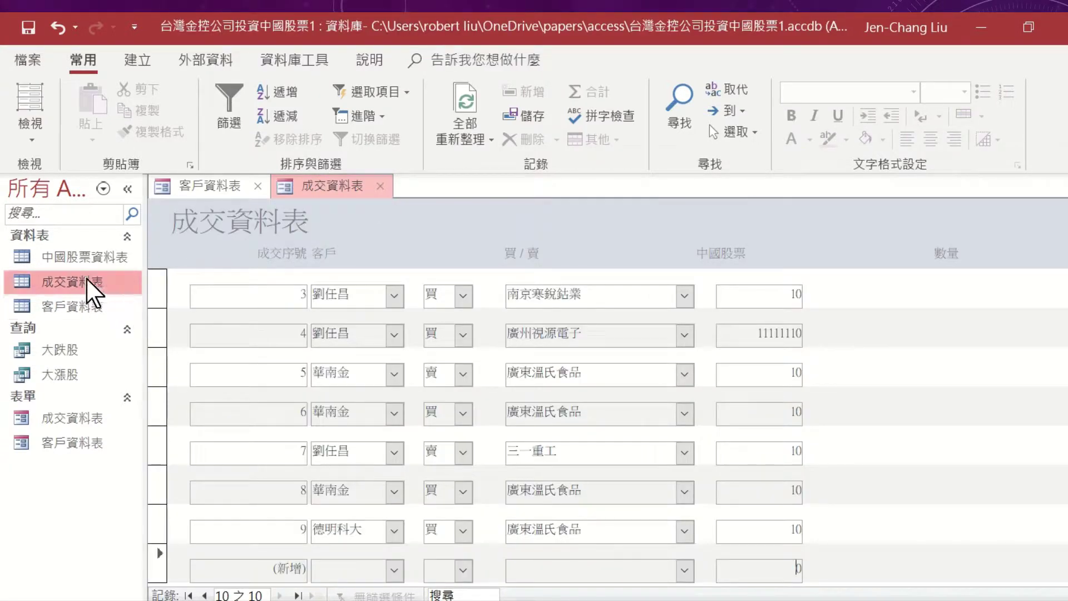
double_click(89, 282)
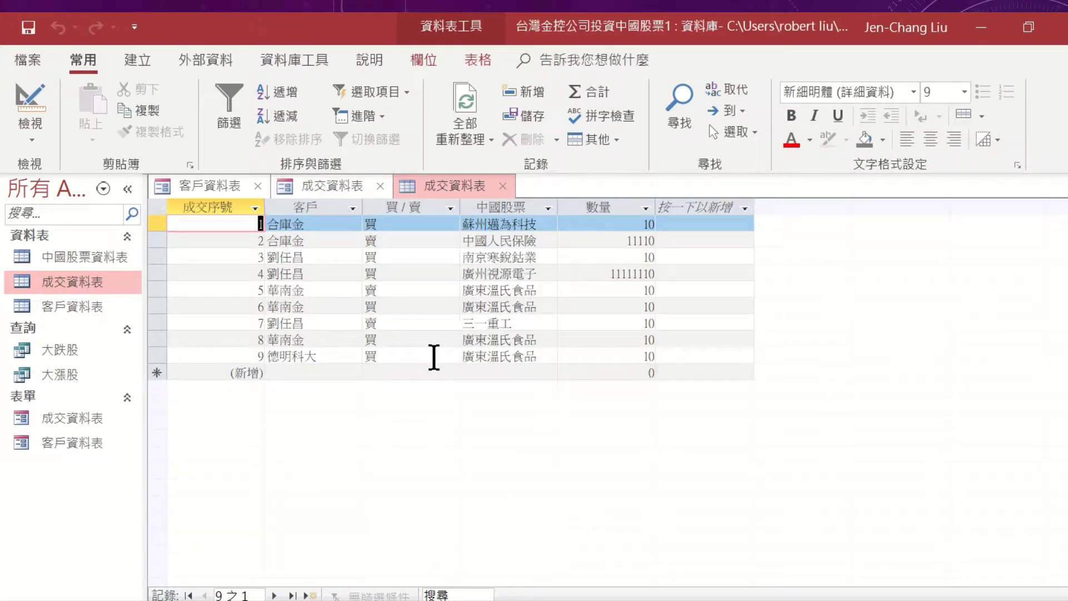
Check record 9 and the fields of the blank new row in the 成交資料表 datasheet.
left_click(433, 356)
key("Tab")
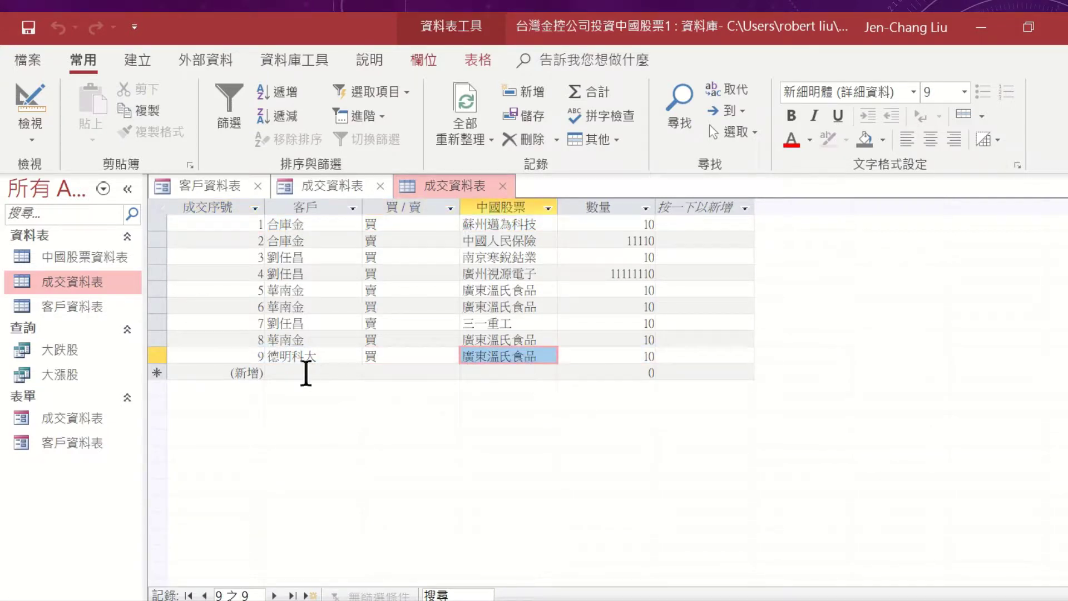
left_click(306, 373)
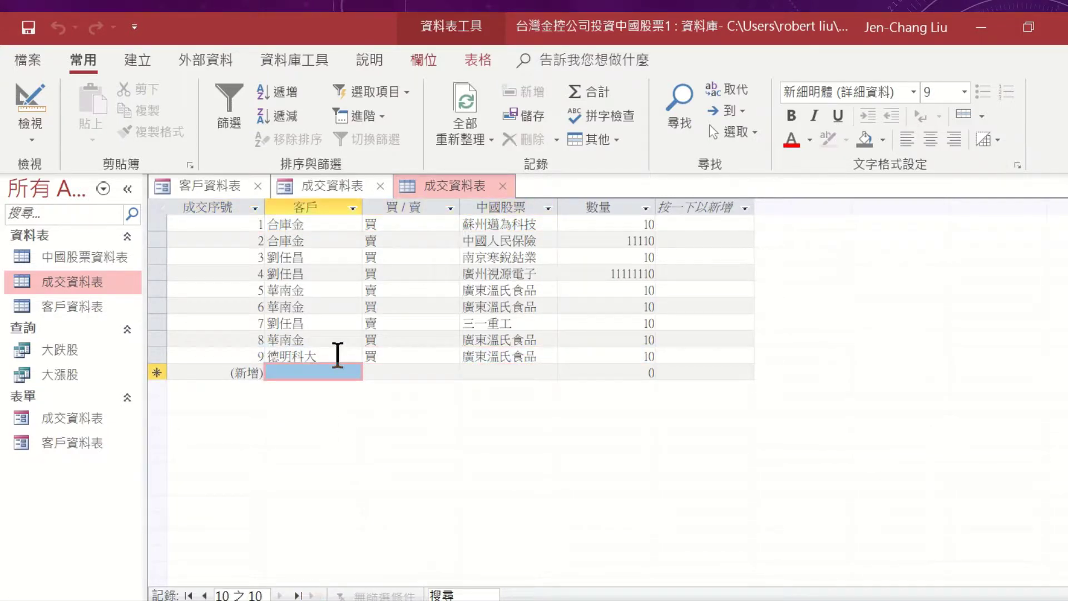
left_click(338, 356)
left_click(322, 378)
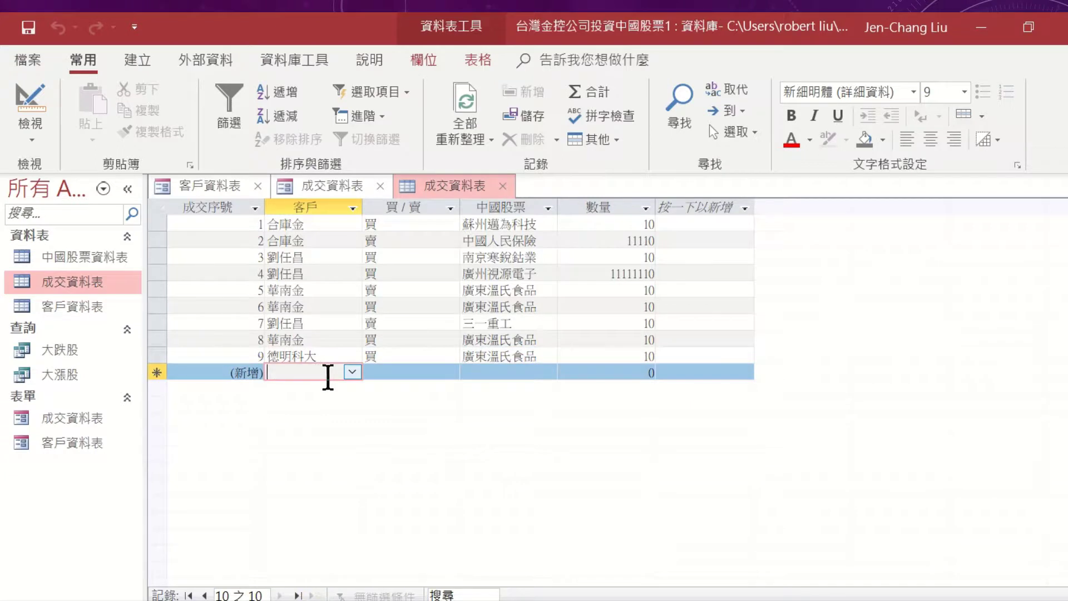
left_click(410, 374)
left_click(486, 374)
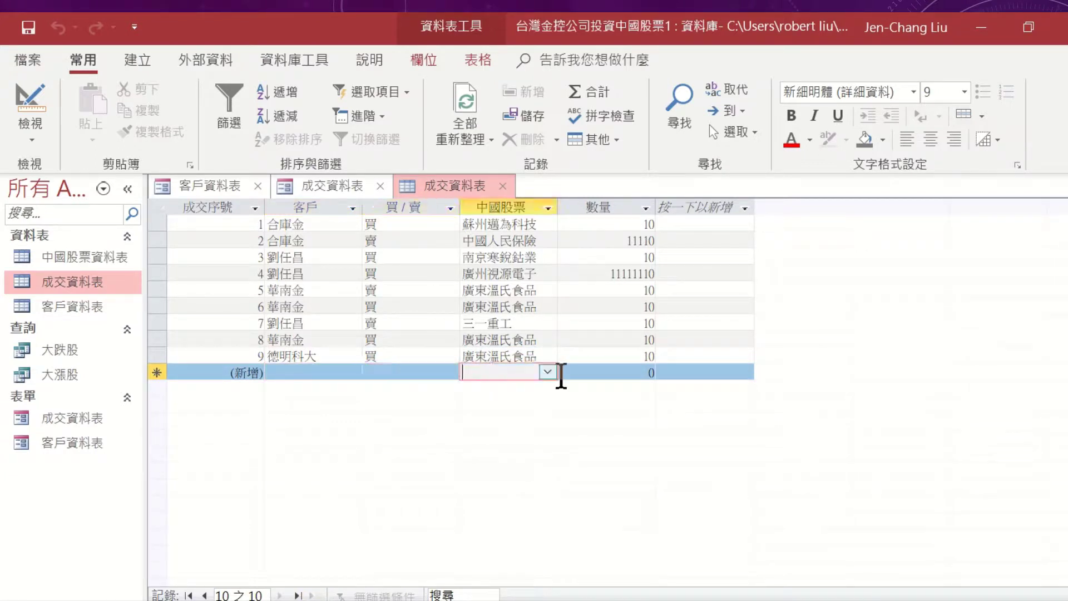
left_click(608, 370)
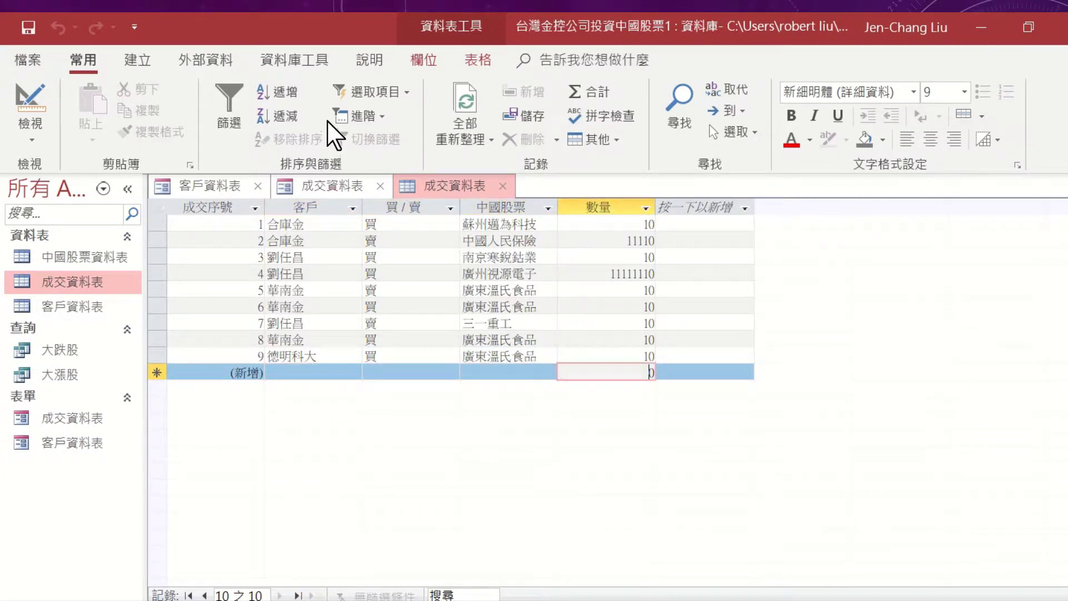
left_click(316, 72)
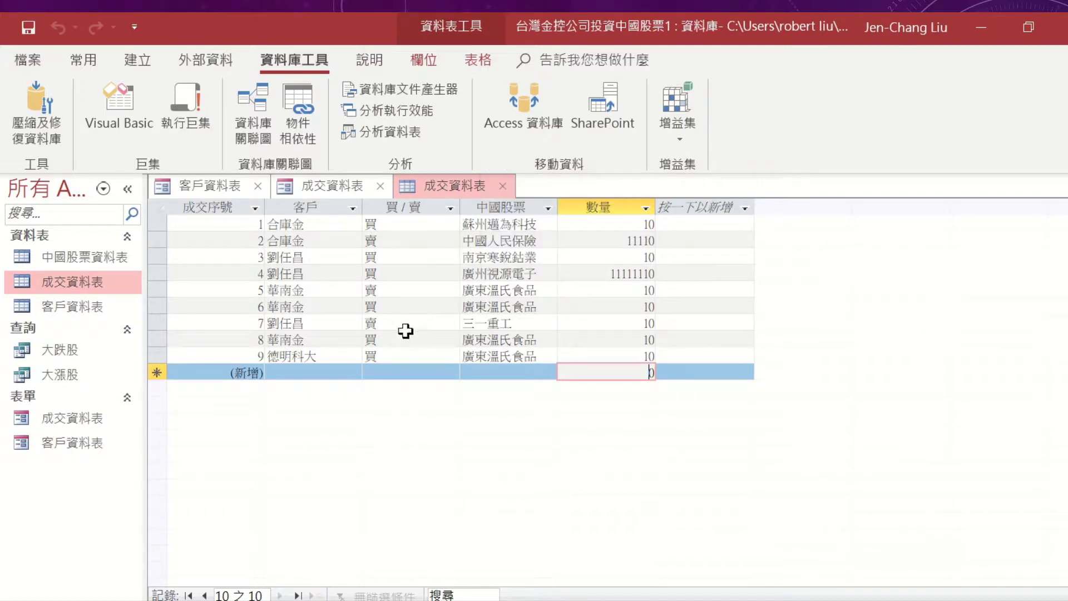
left_click(410, 306)
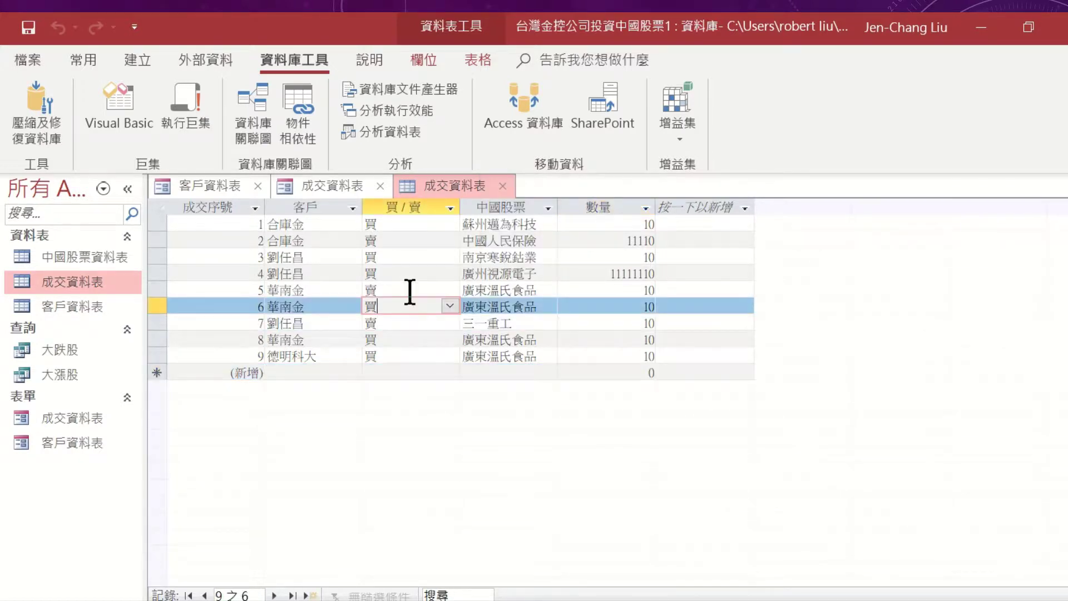
left_click(416, 287)
left_click(421, 257)
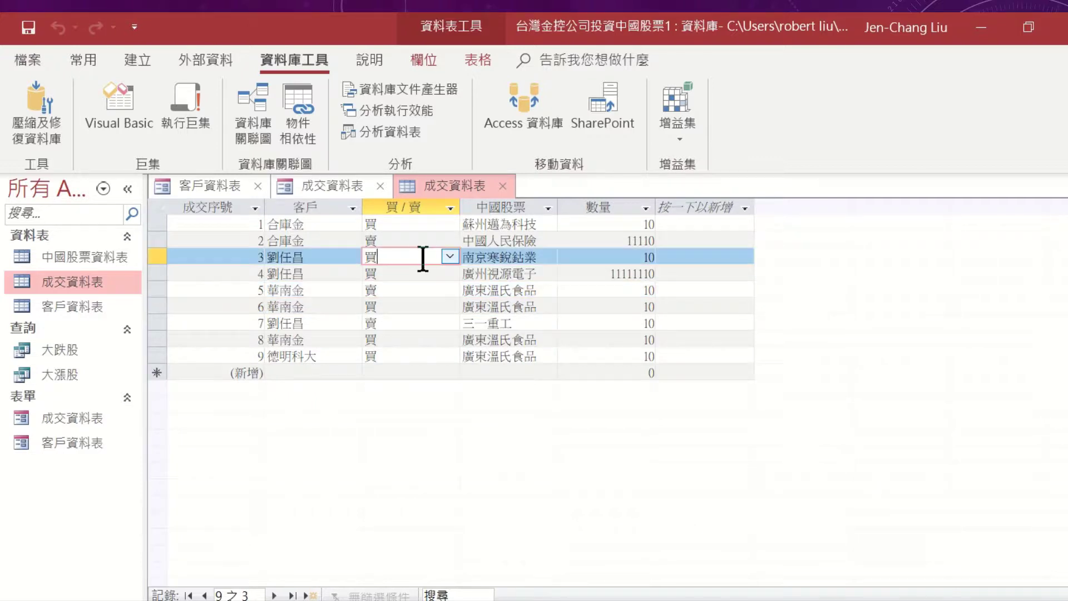
left_click(429, 234)
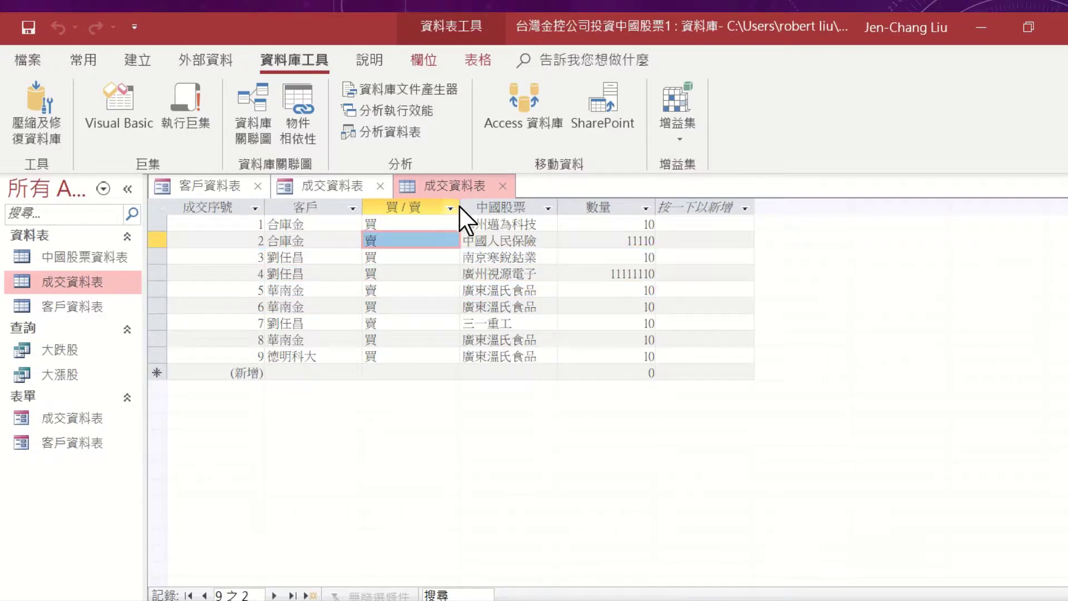
Narrow the 買 / 賣 column of the datasheet to little more than its values and widen the 中國股票 column.
left_click_drag(463, 206, 428, 201)
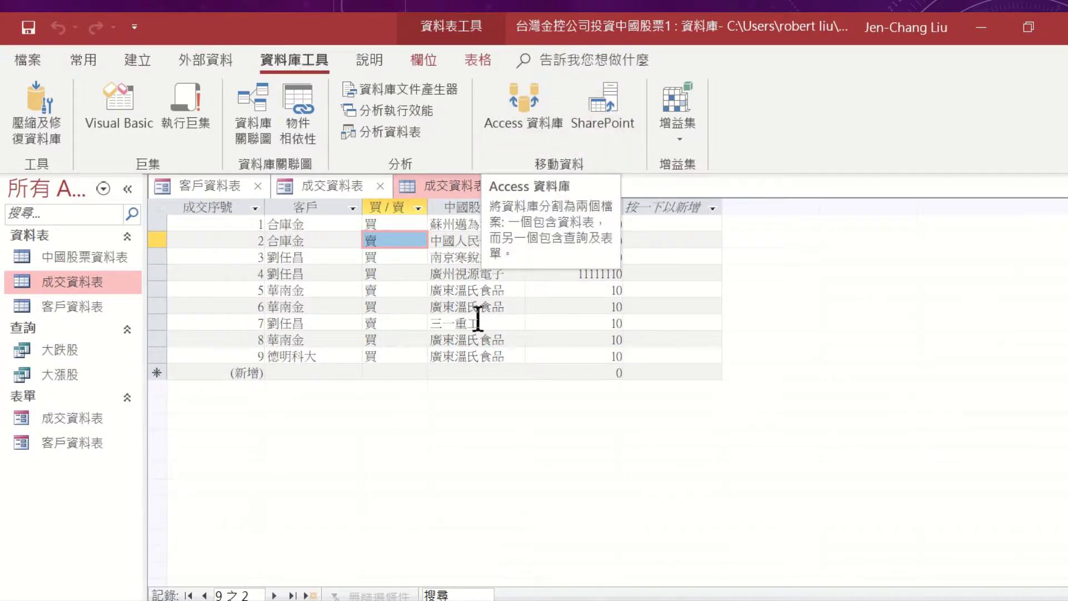
left_click(328, 373)
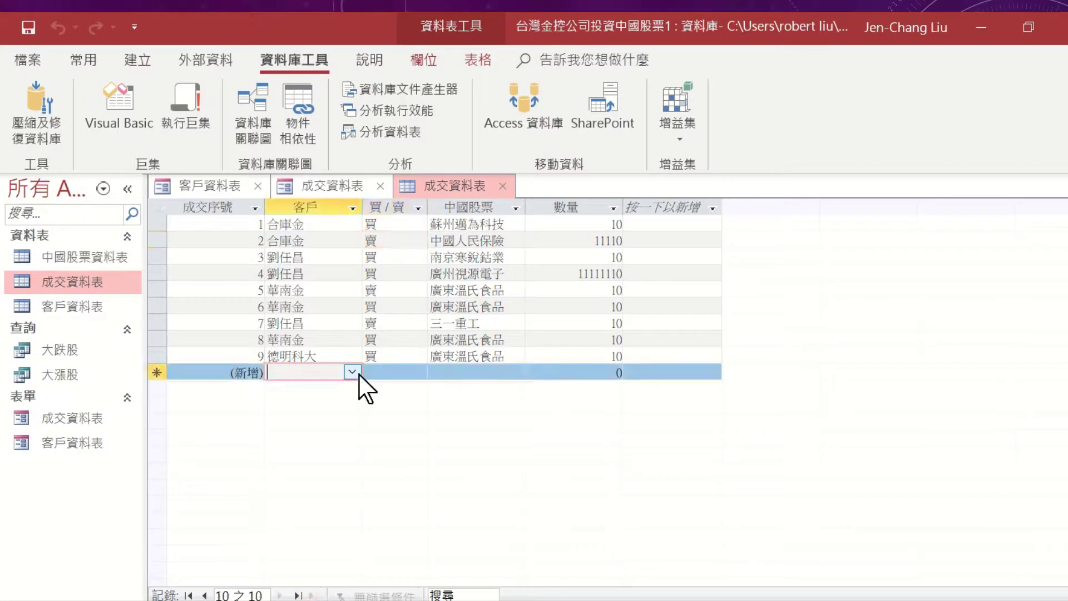
left_click(405, 372)
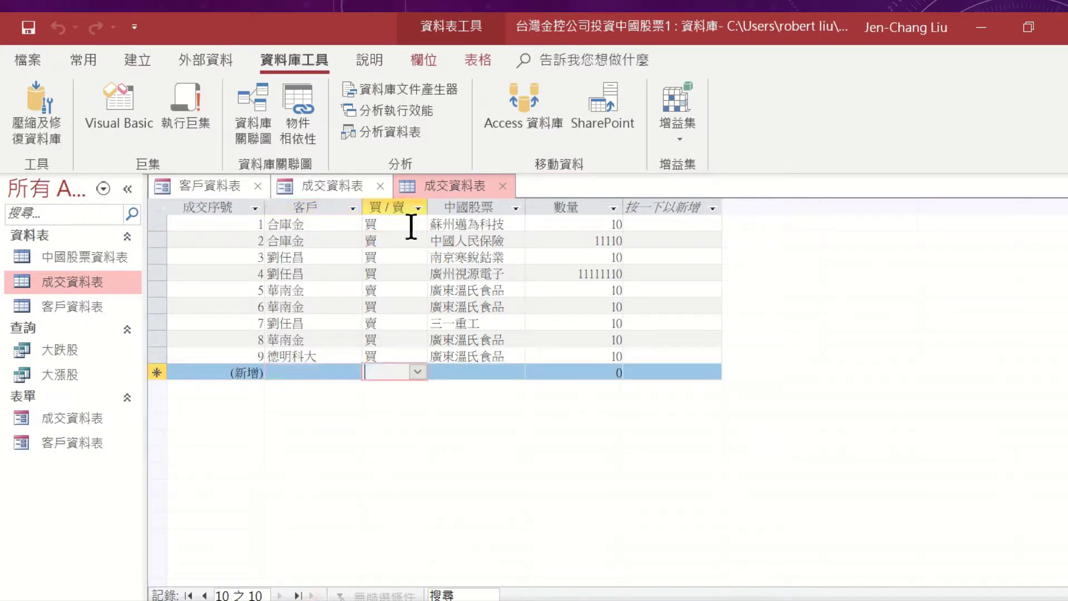
left_click_drag(427, 207, 404, 207)
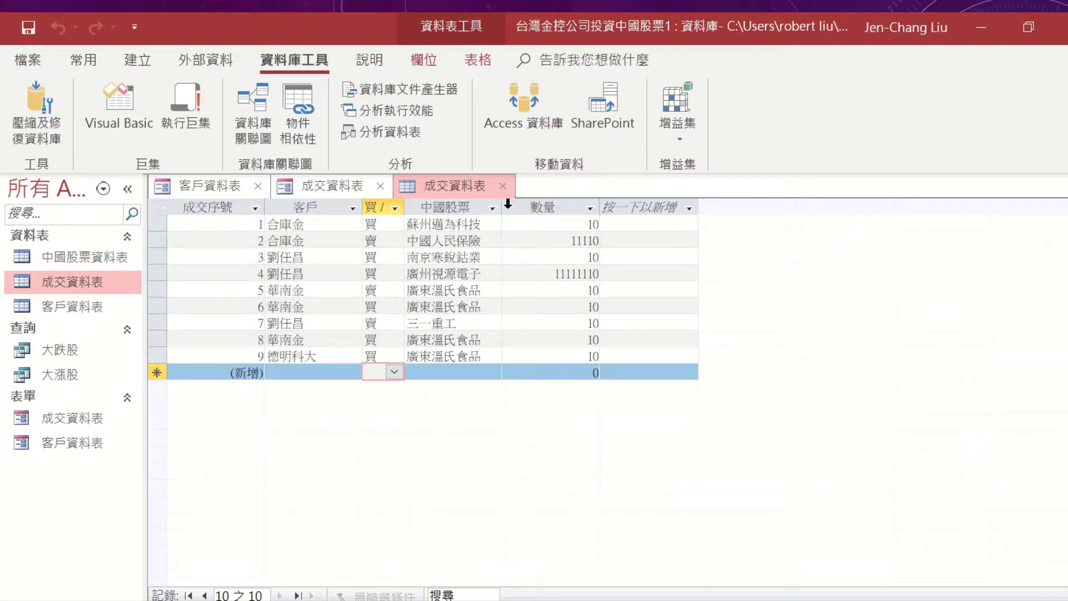
left_click_drag(503, 205, 557, 206)
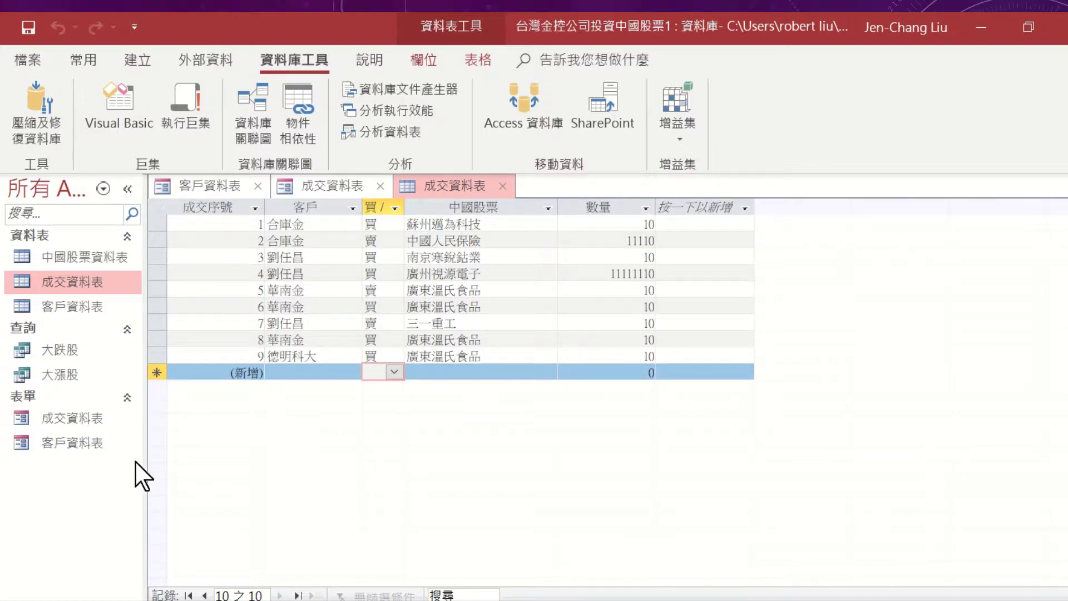